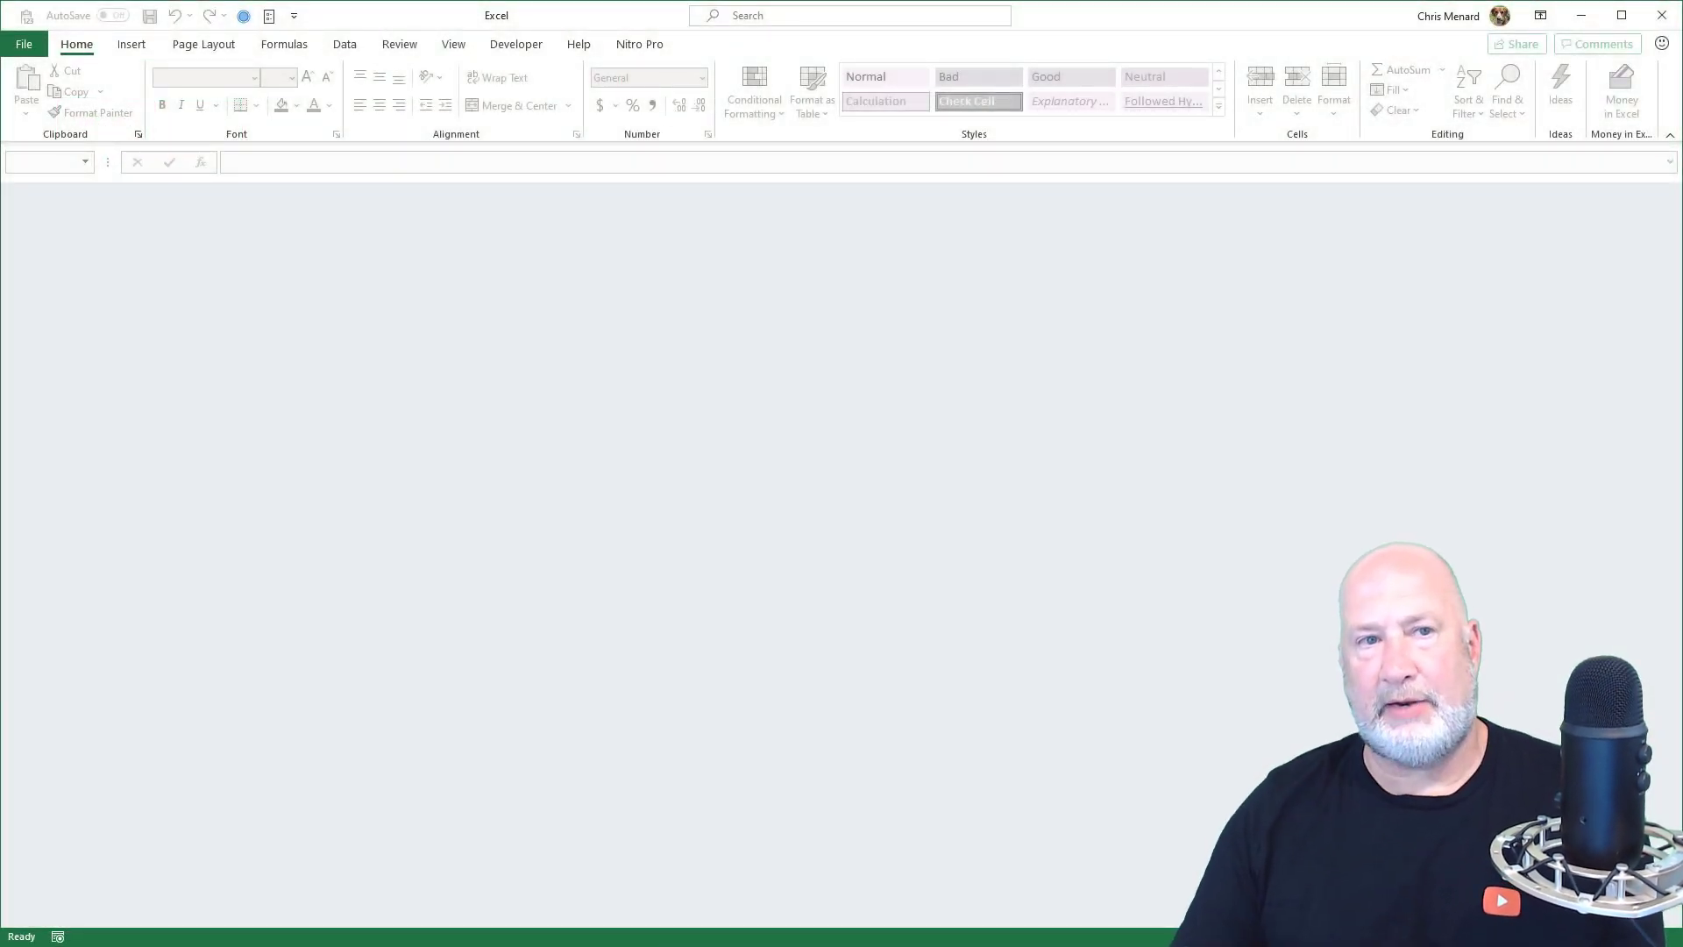
Step: Create a new blank workbook
left_click(25, 44)
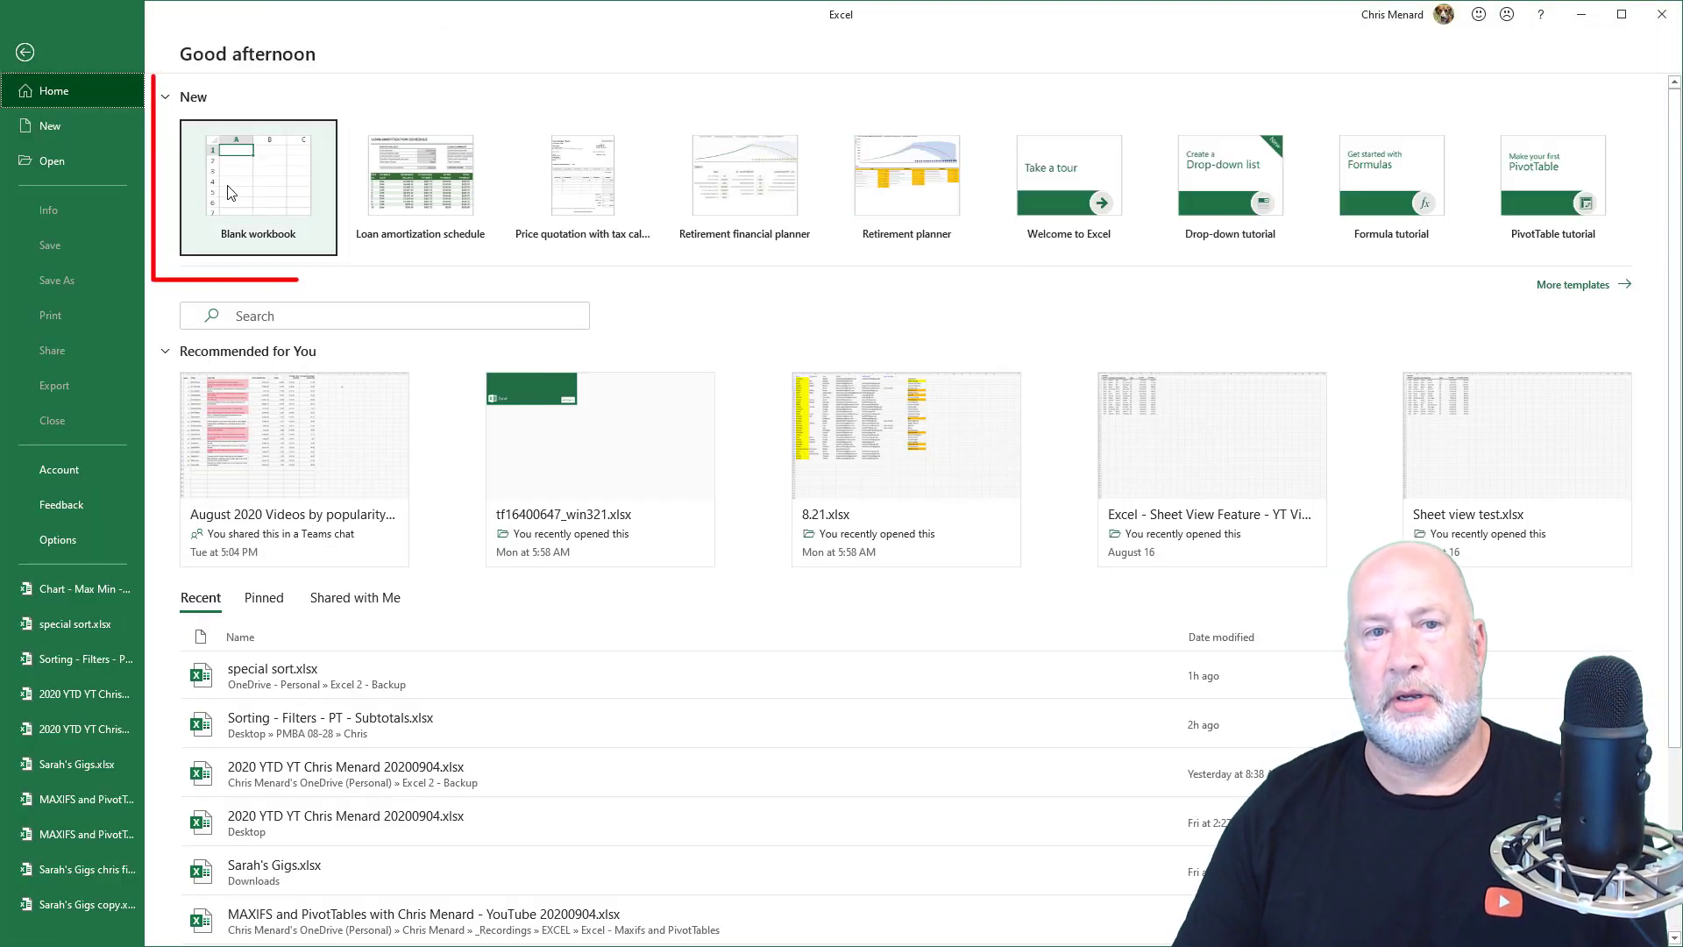
left_click(281, 197)
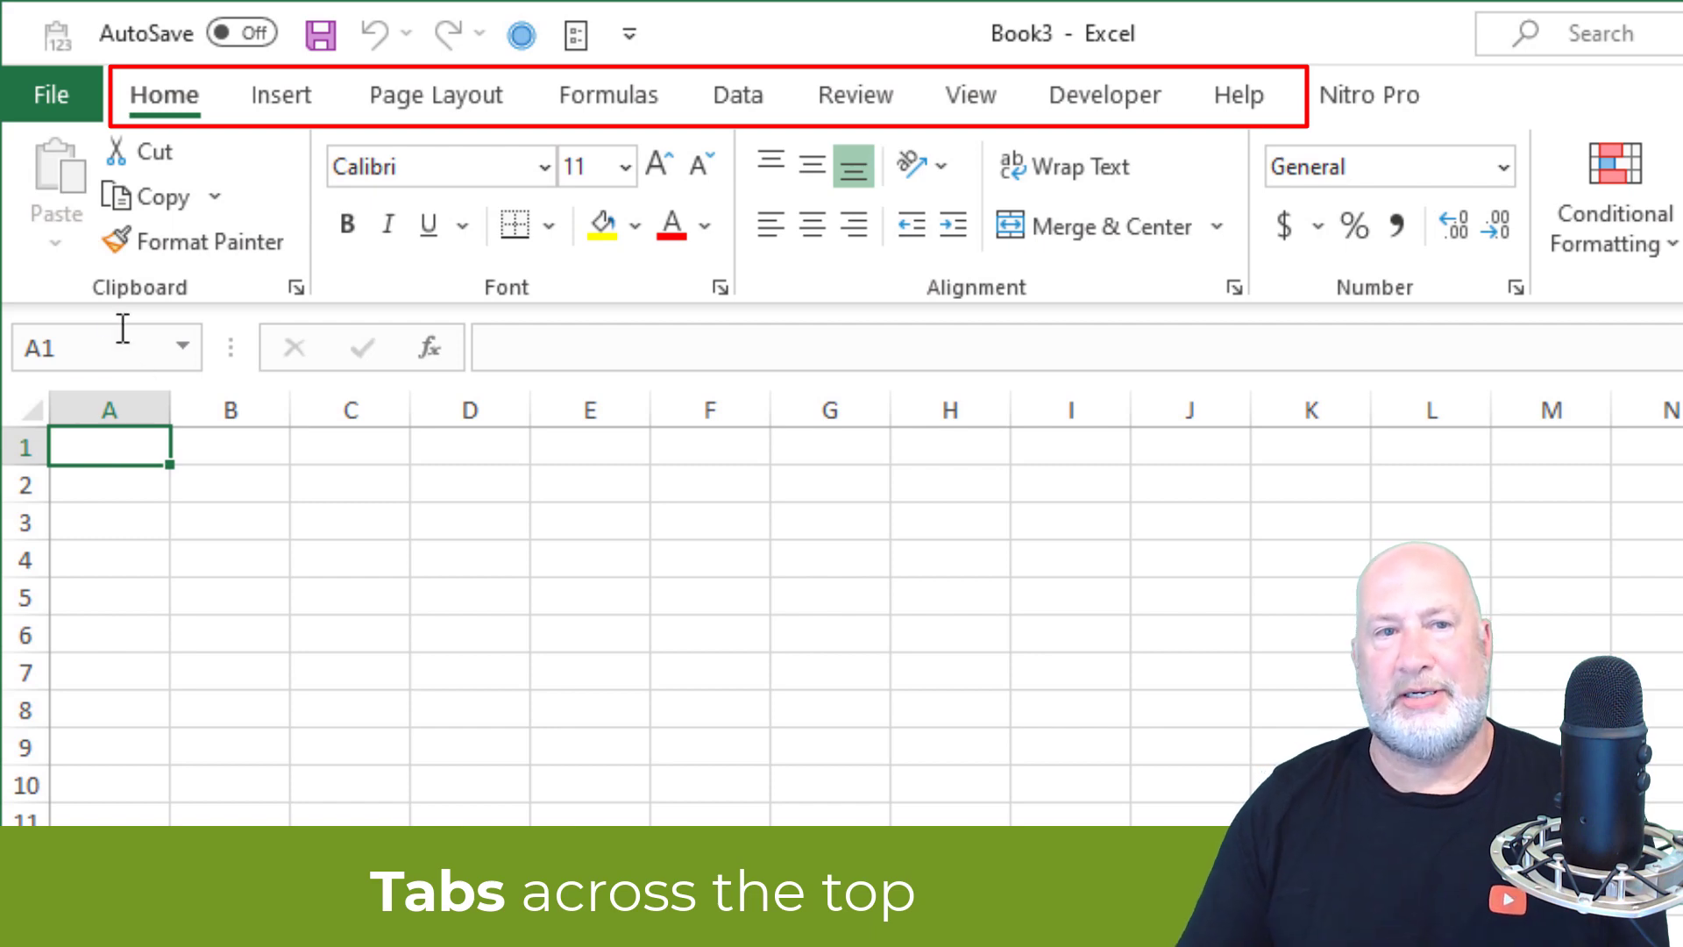
left_click(293, 93)
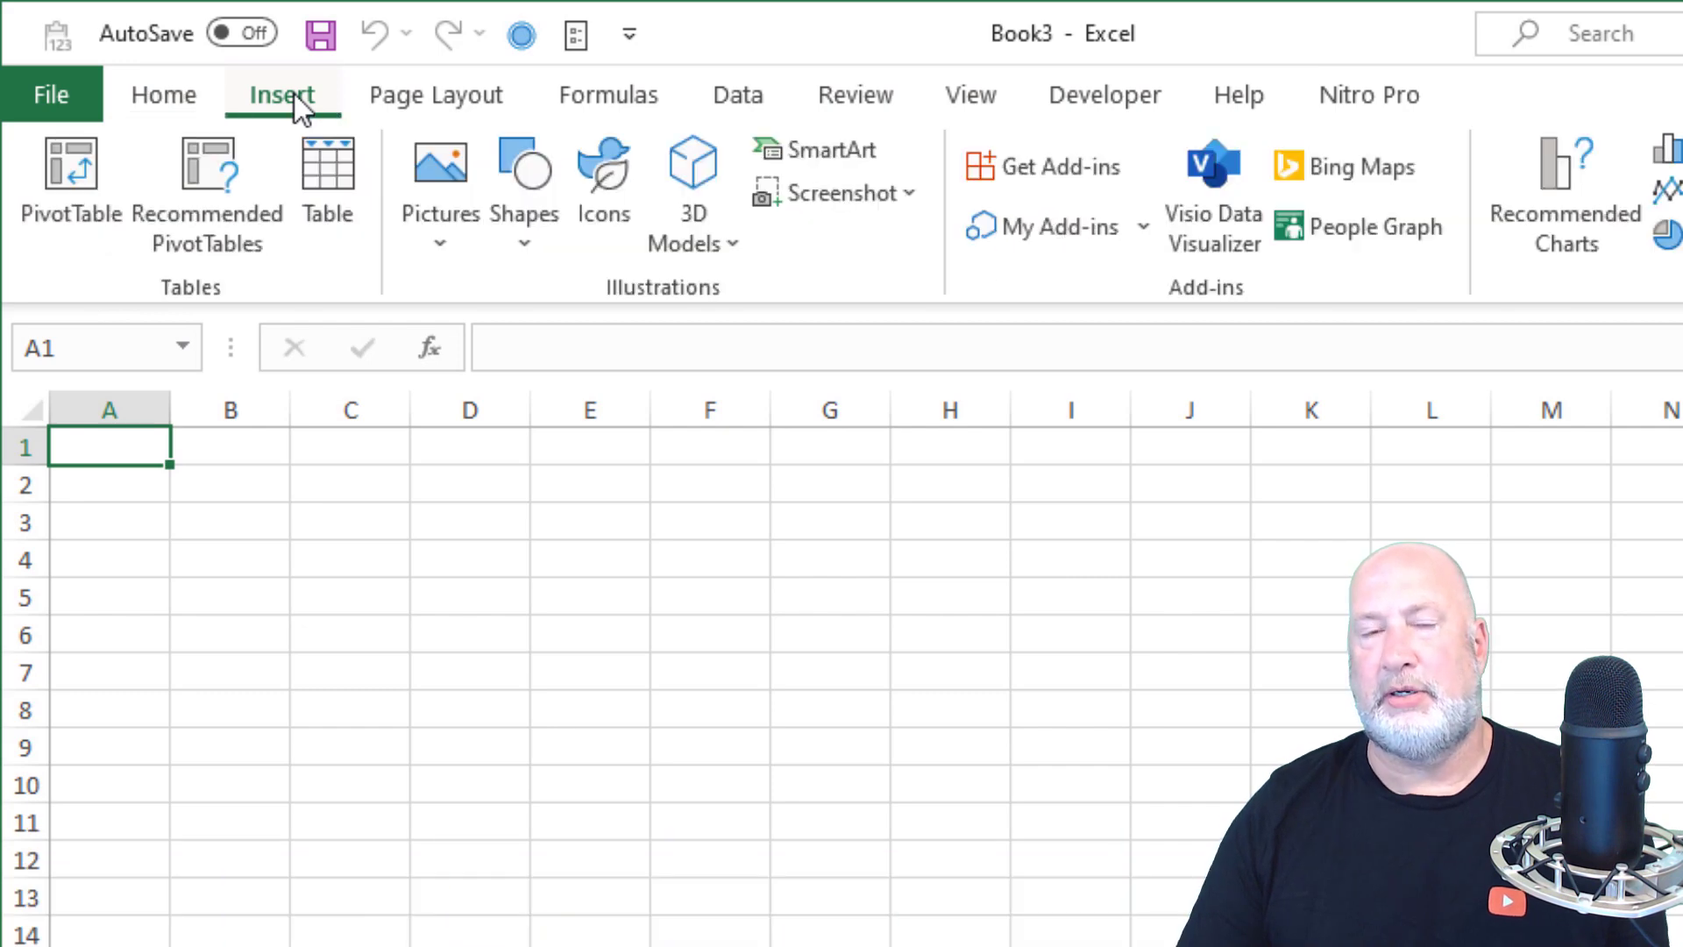
left_click(162, 88)
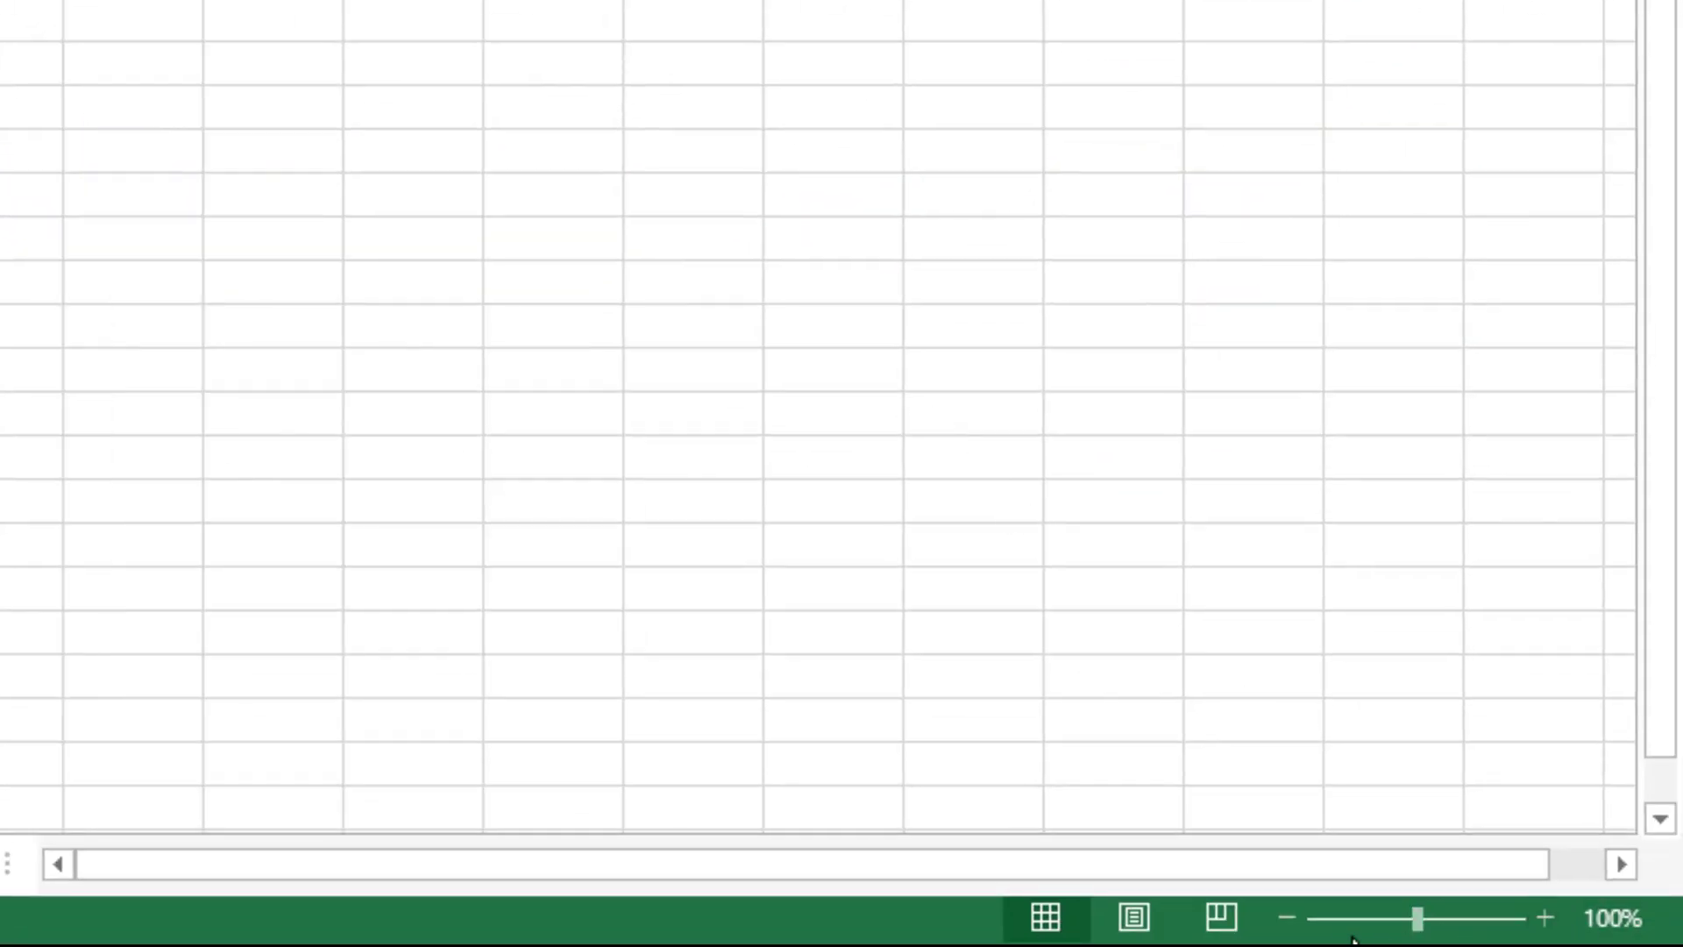
Step: Zoom the worksheet out to 80% and back in beyond 130%
left_click(1287, 917)
left_click(1288, 918)
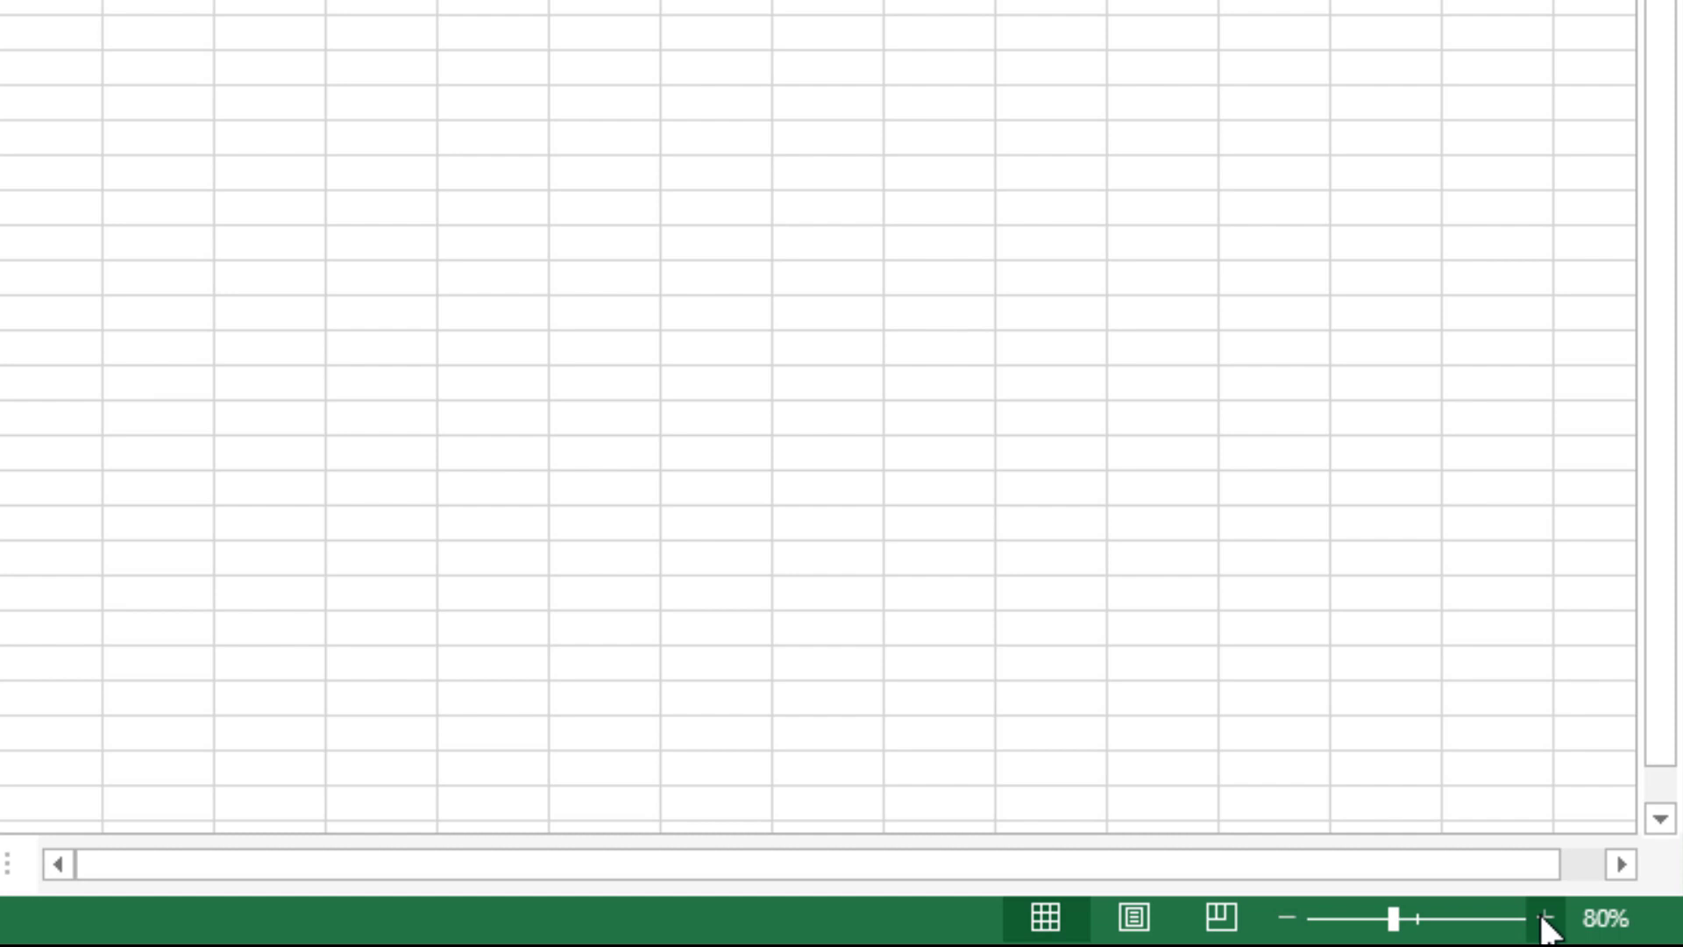
left_click(1545, 920)
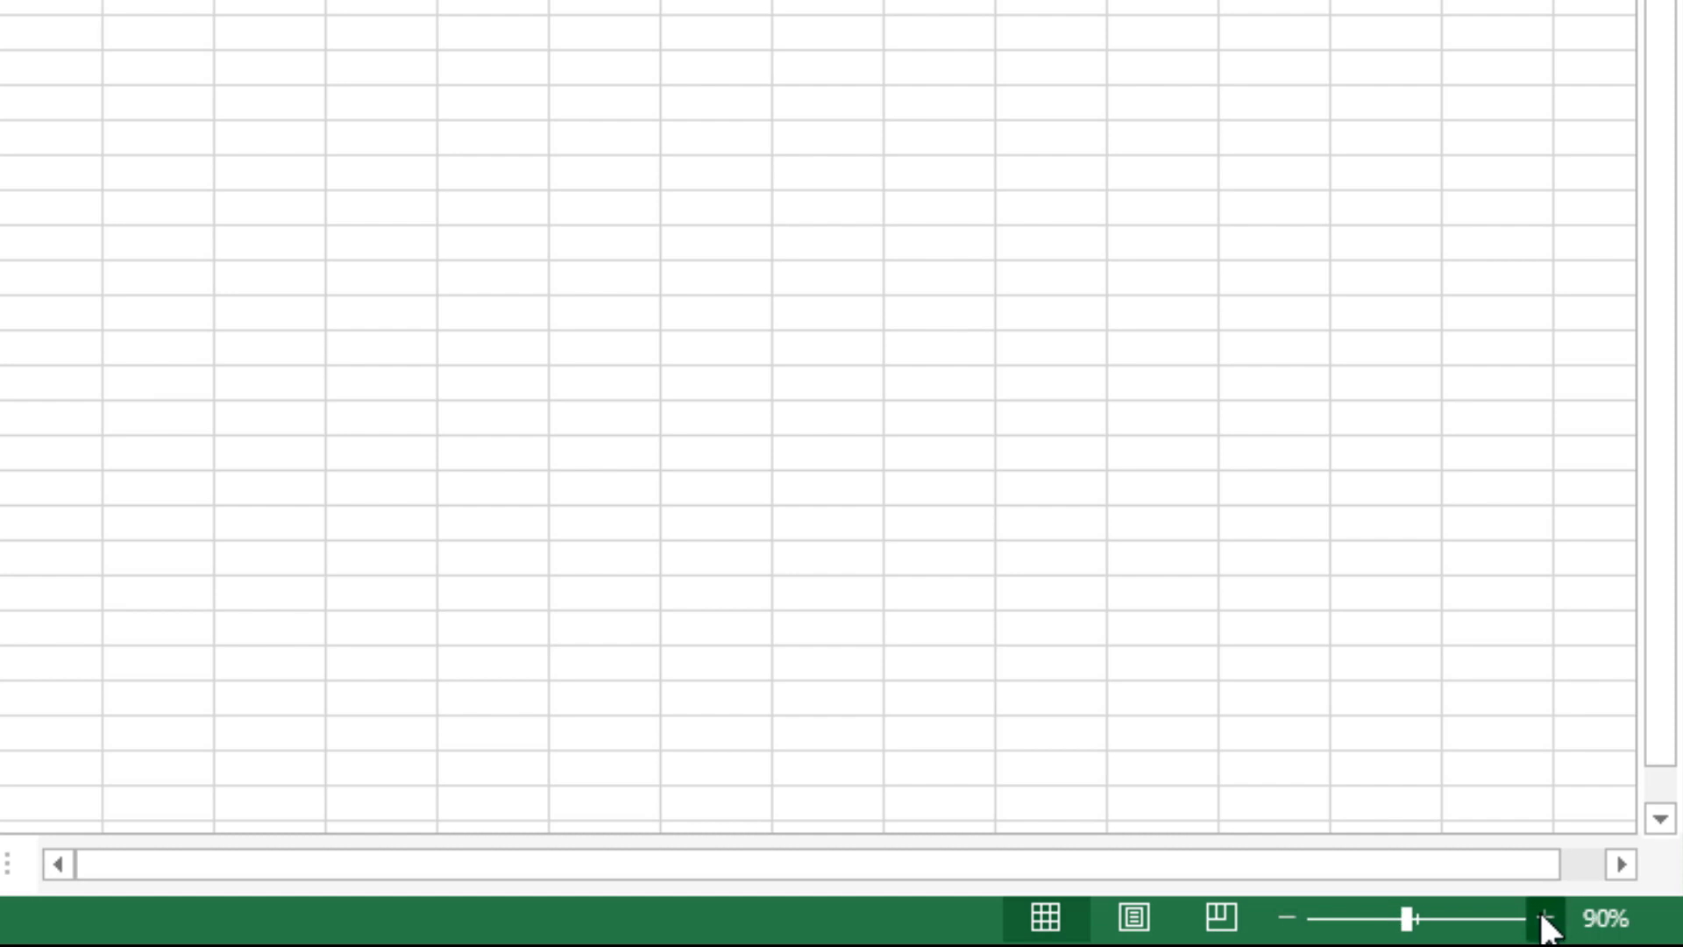
left_click(1545, 921)
left_click(1545, 920)
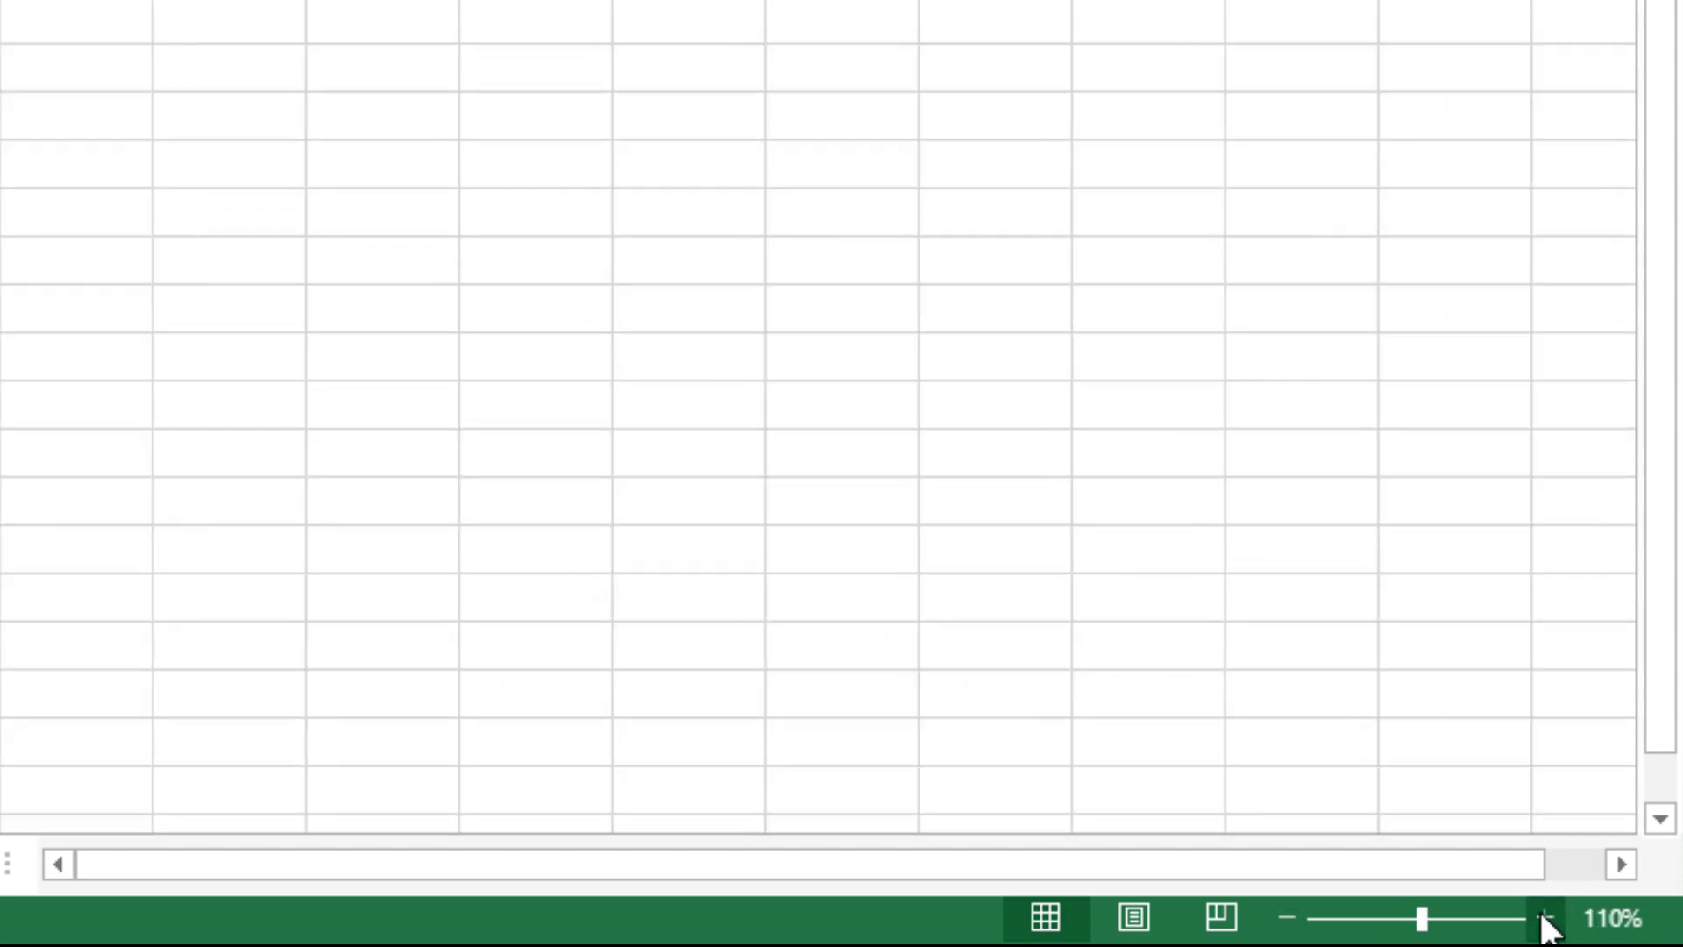
left_click(1545, 921)
left_click(1546, 920)
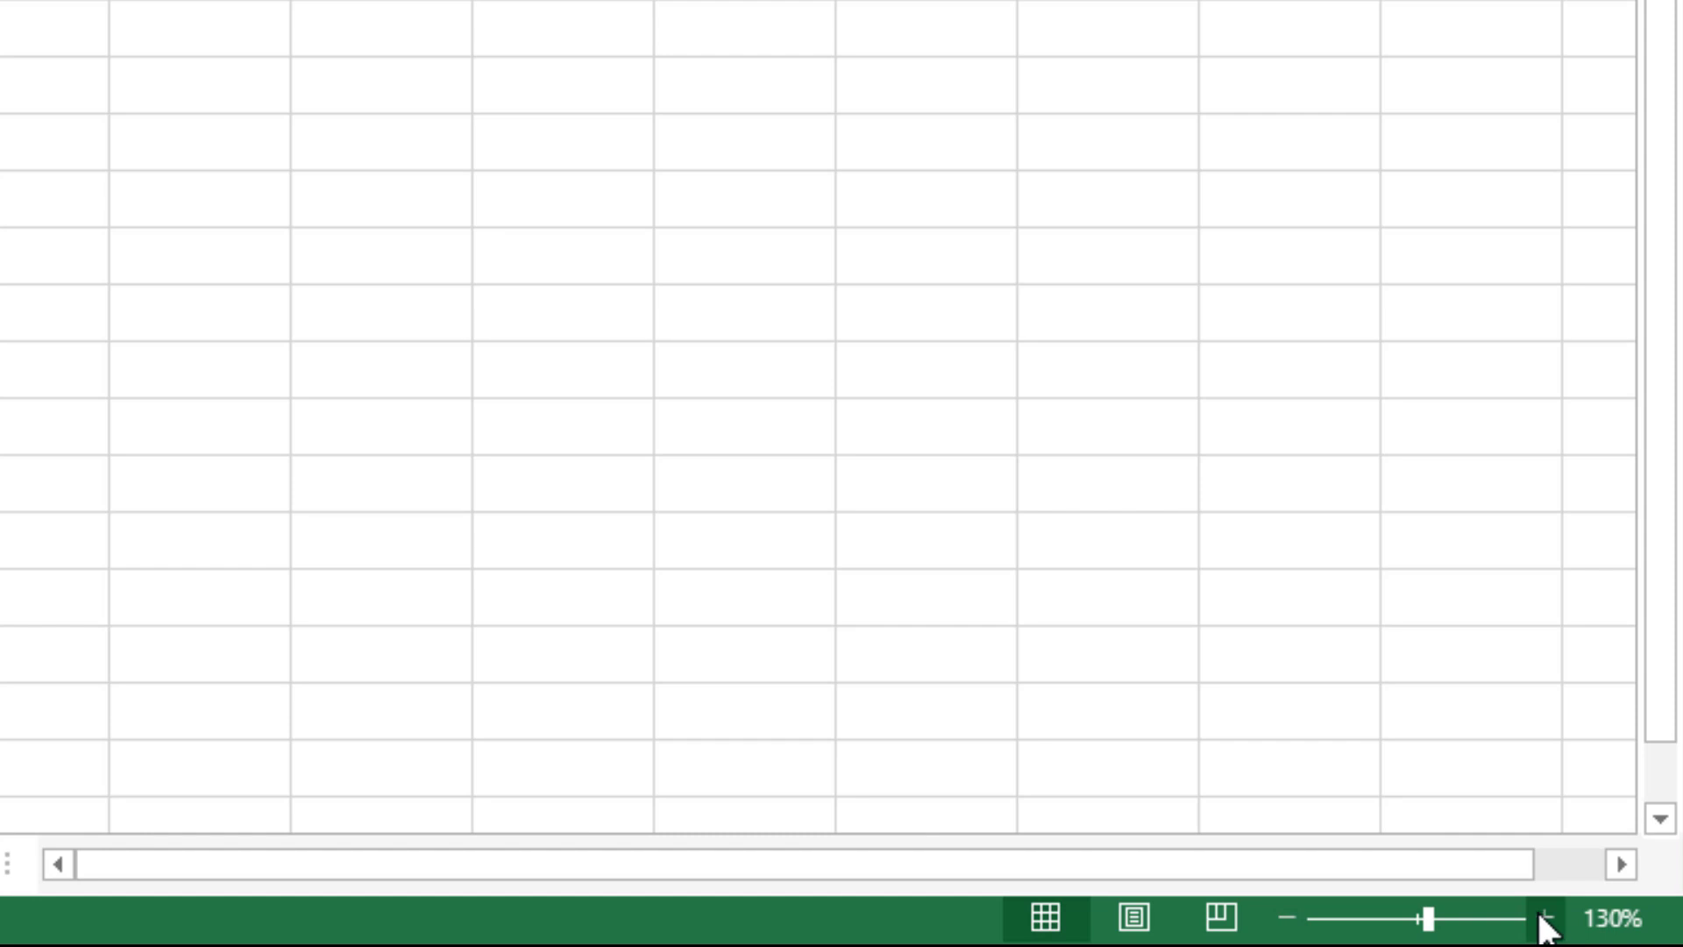
left_click(1545, 921)
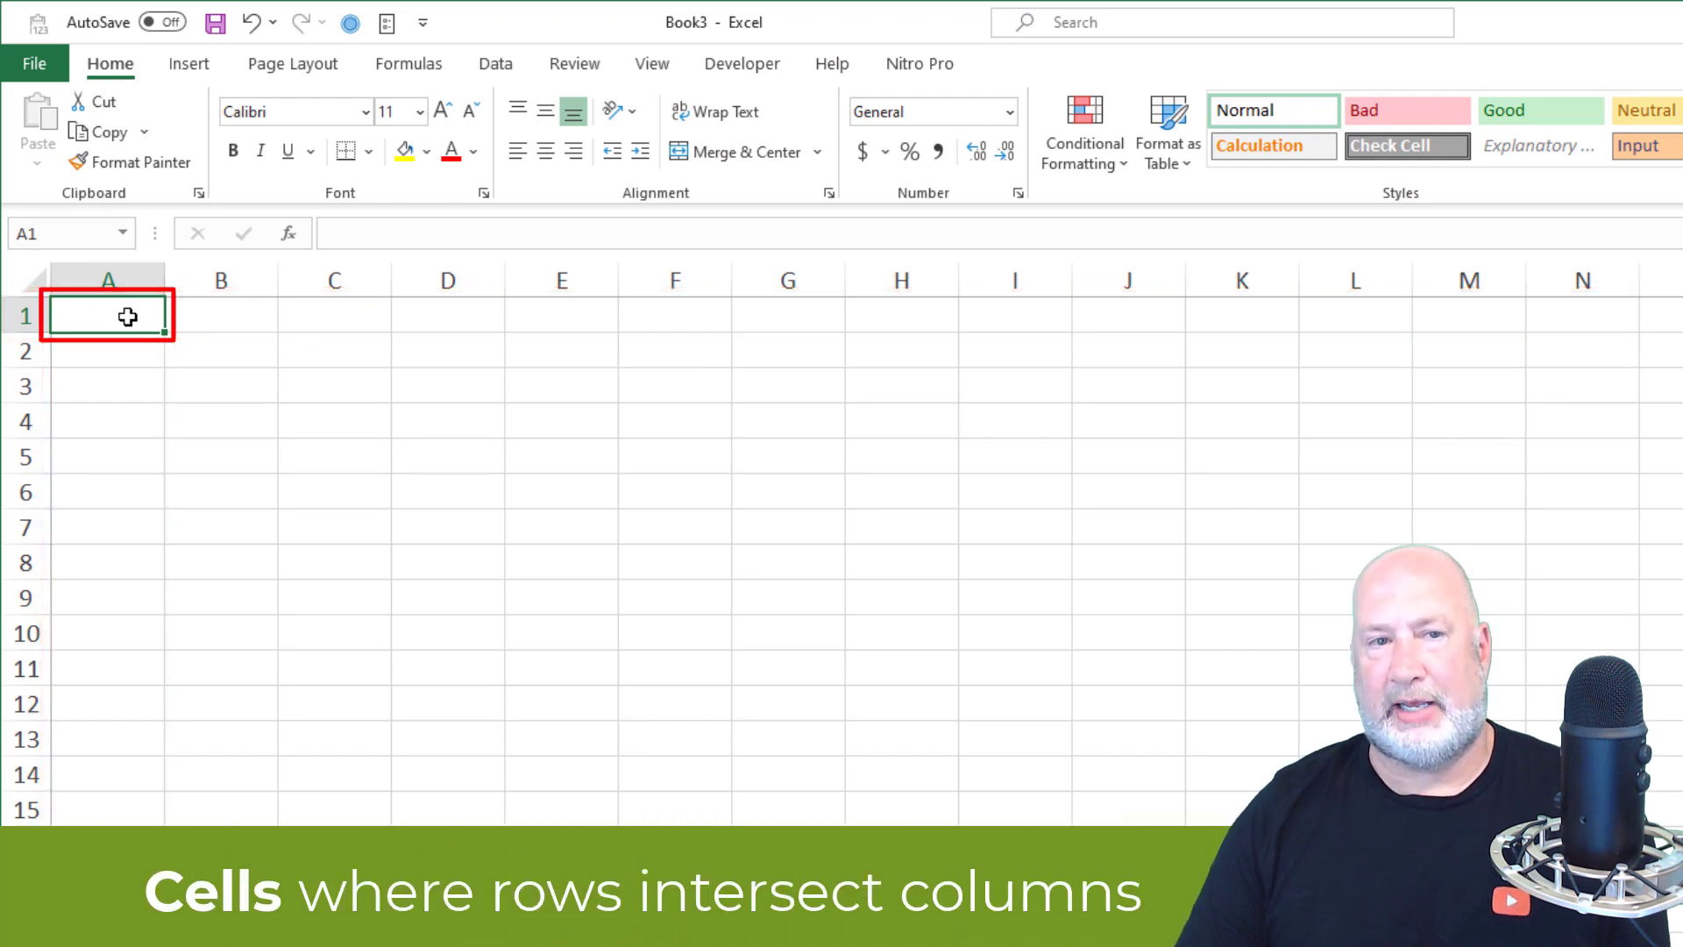
left_click(469, 391)
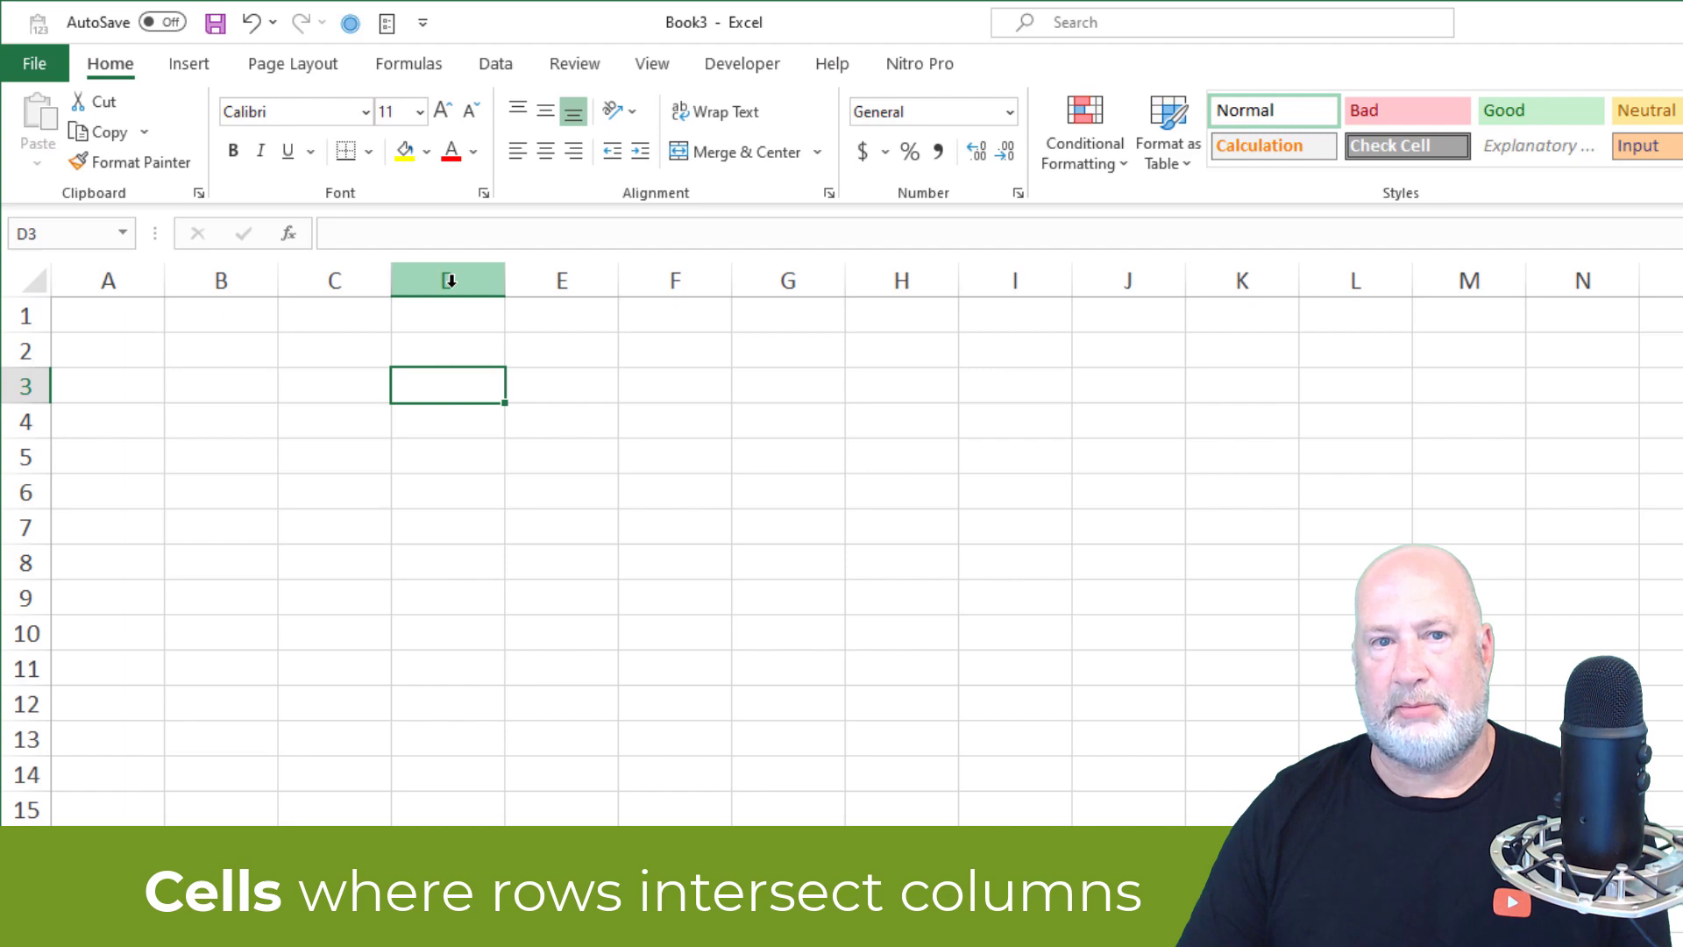
left_click(666, 431)
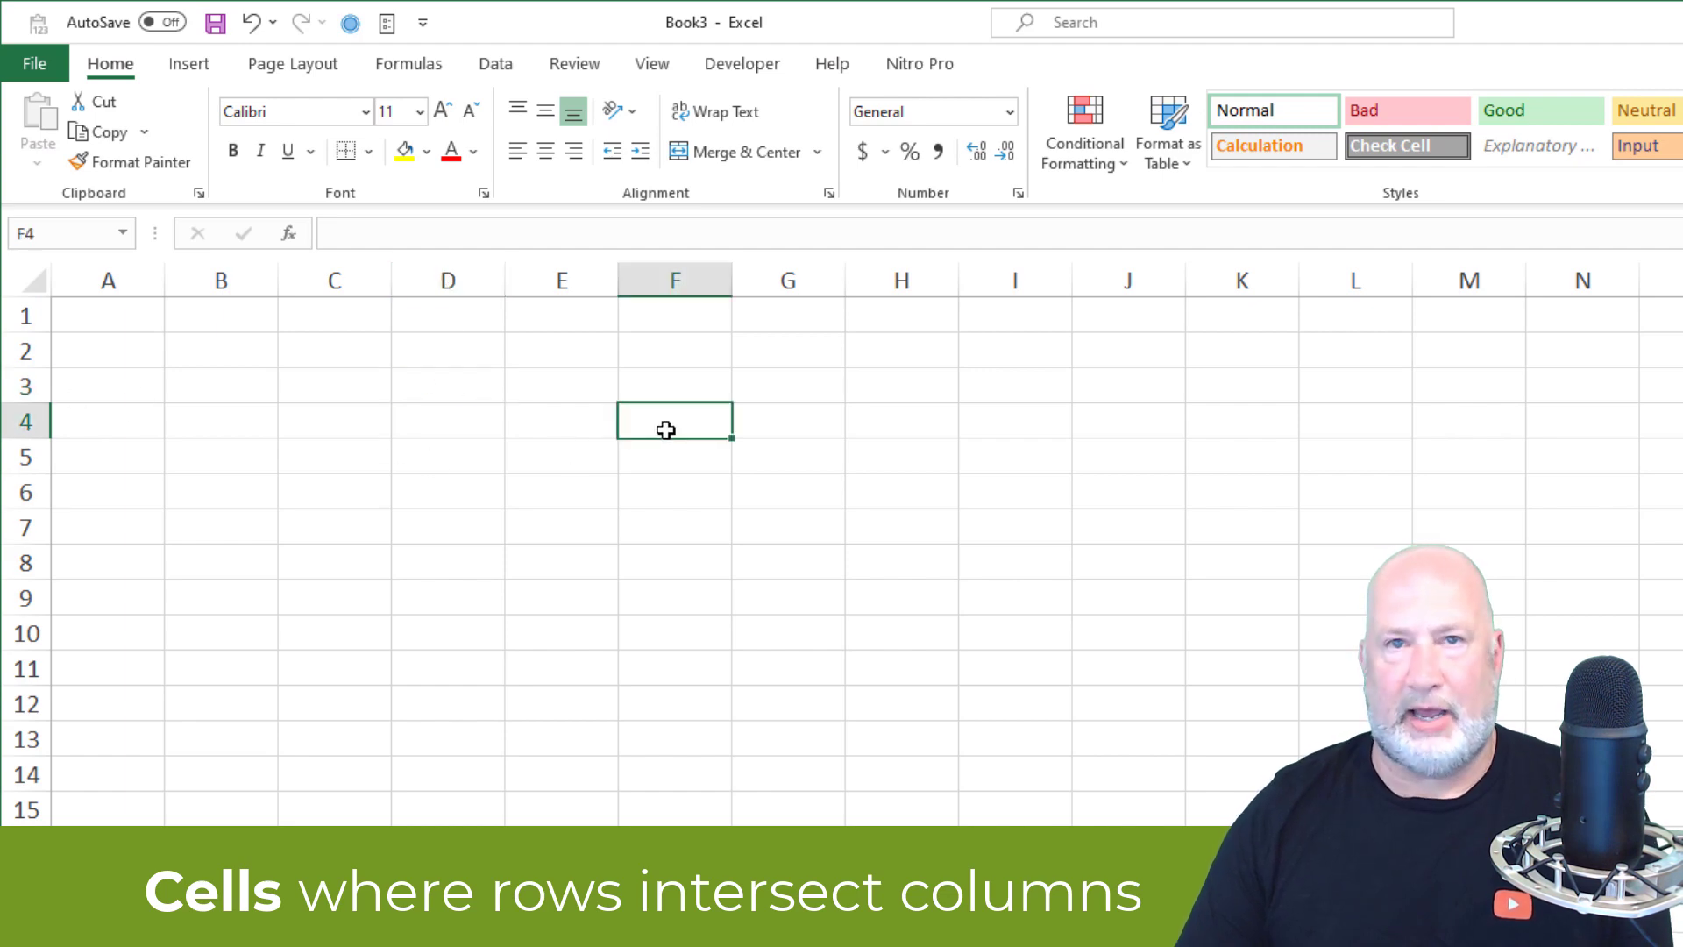
Step: Enter the heading Country in cell A1 and US below it in A2
left_click(109, 313)
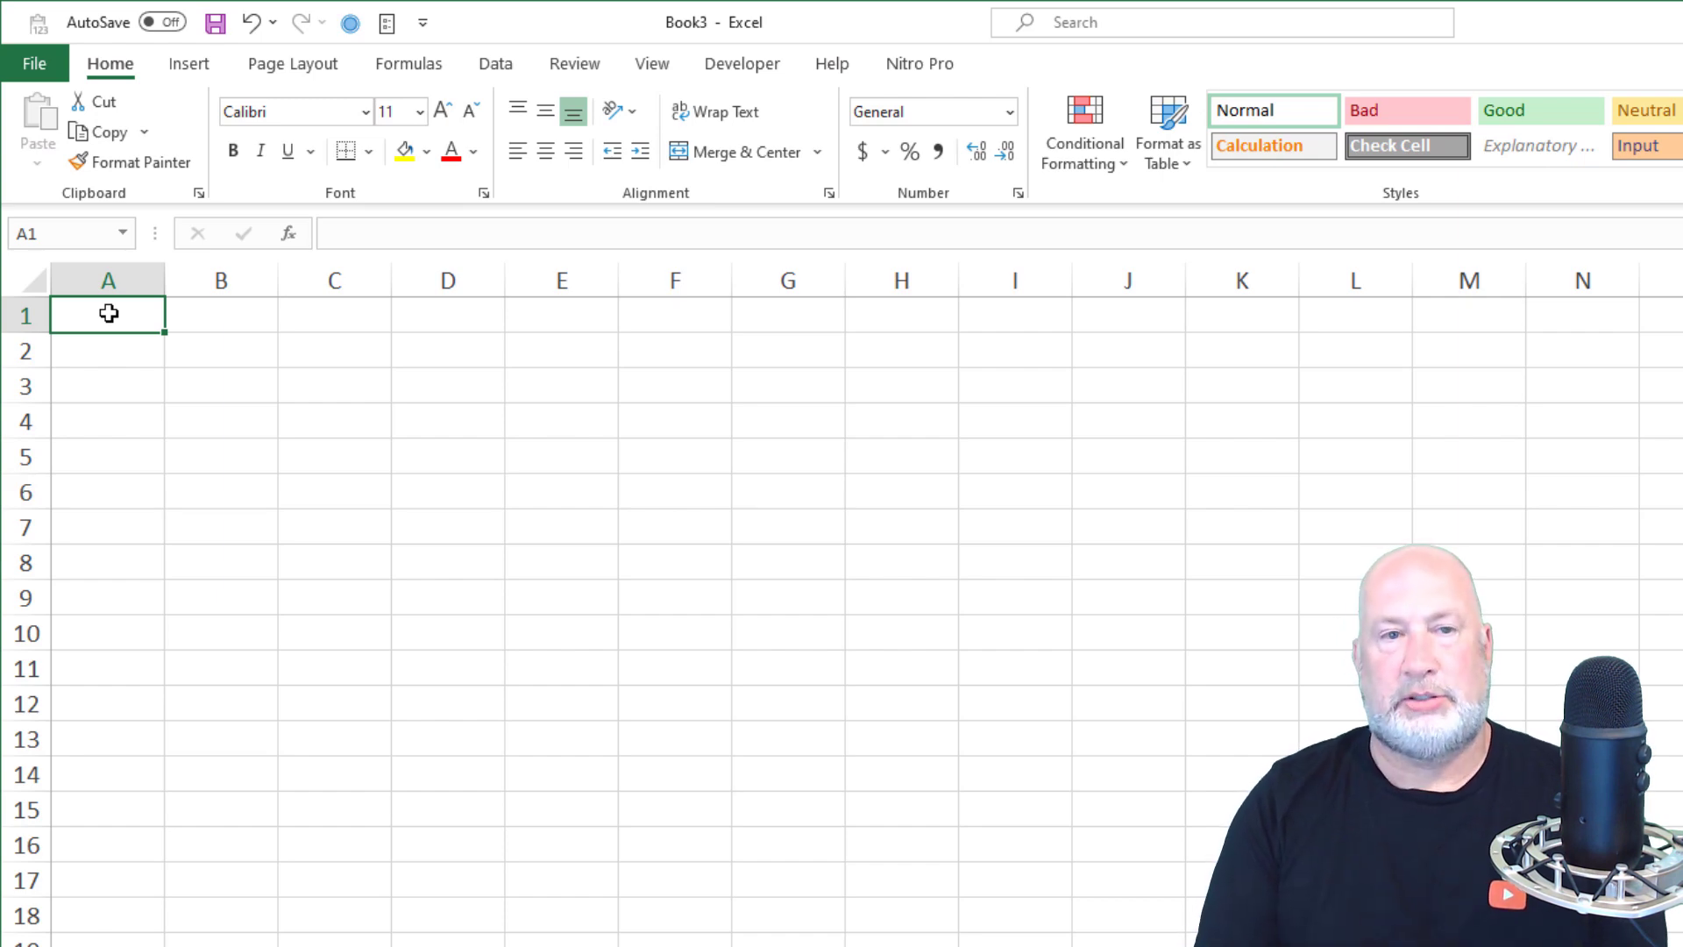
type("County")
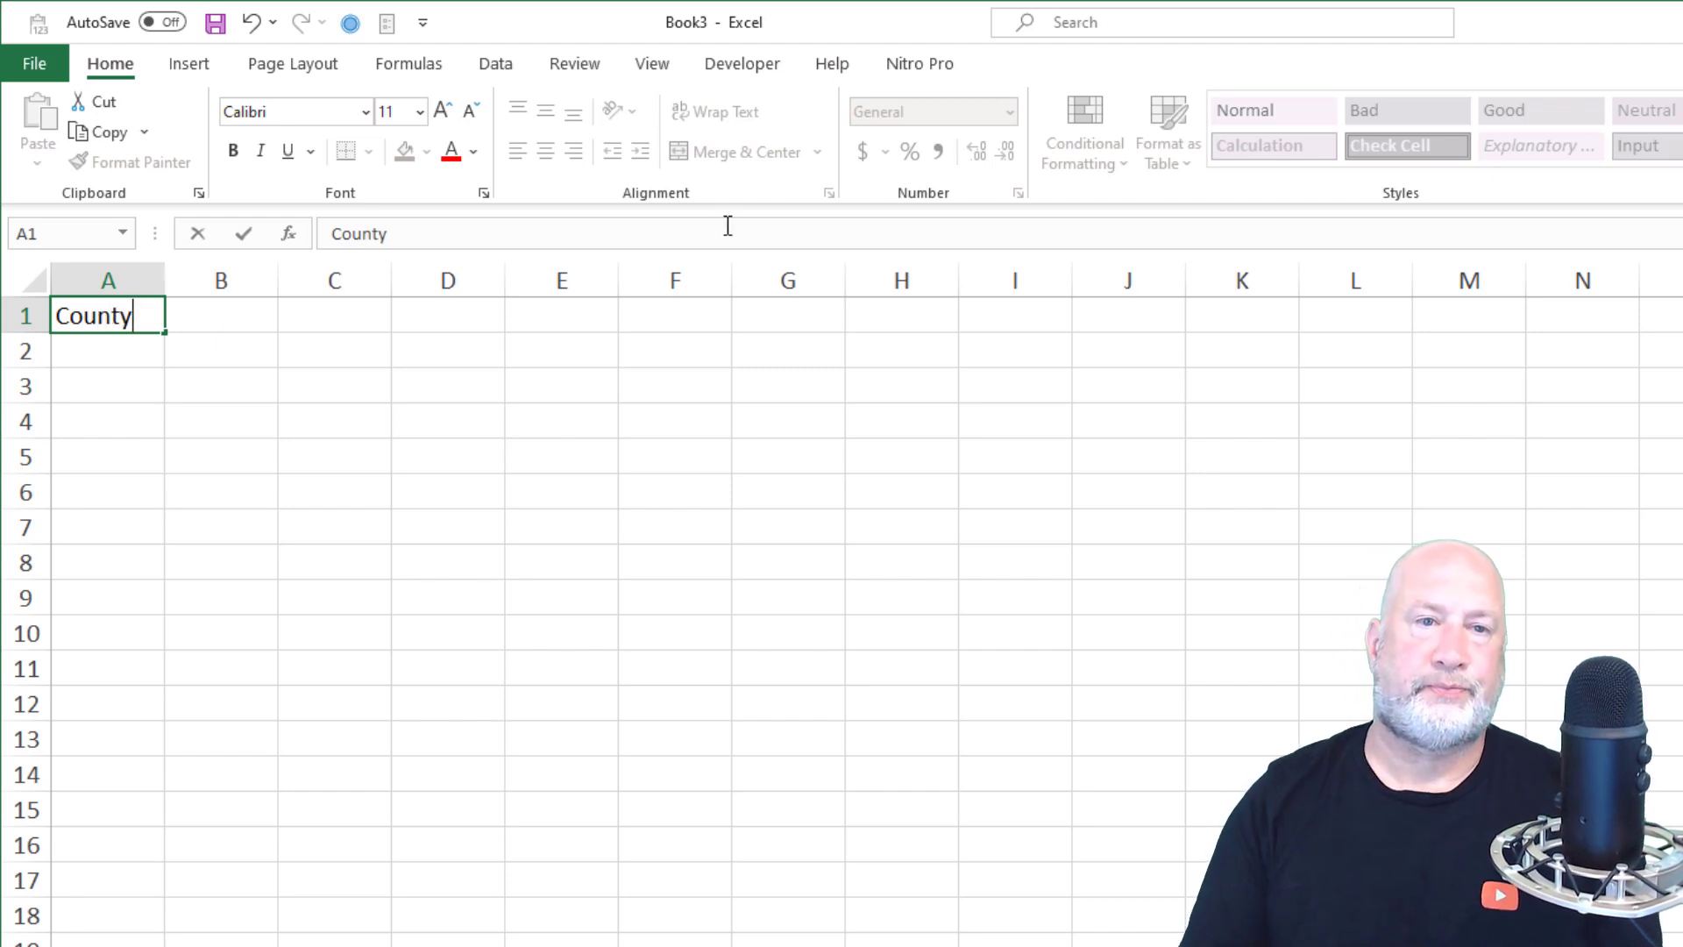
key("BackSpace")
type("ry")
key("ctrl+Return")
key("Return")
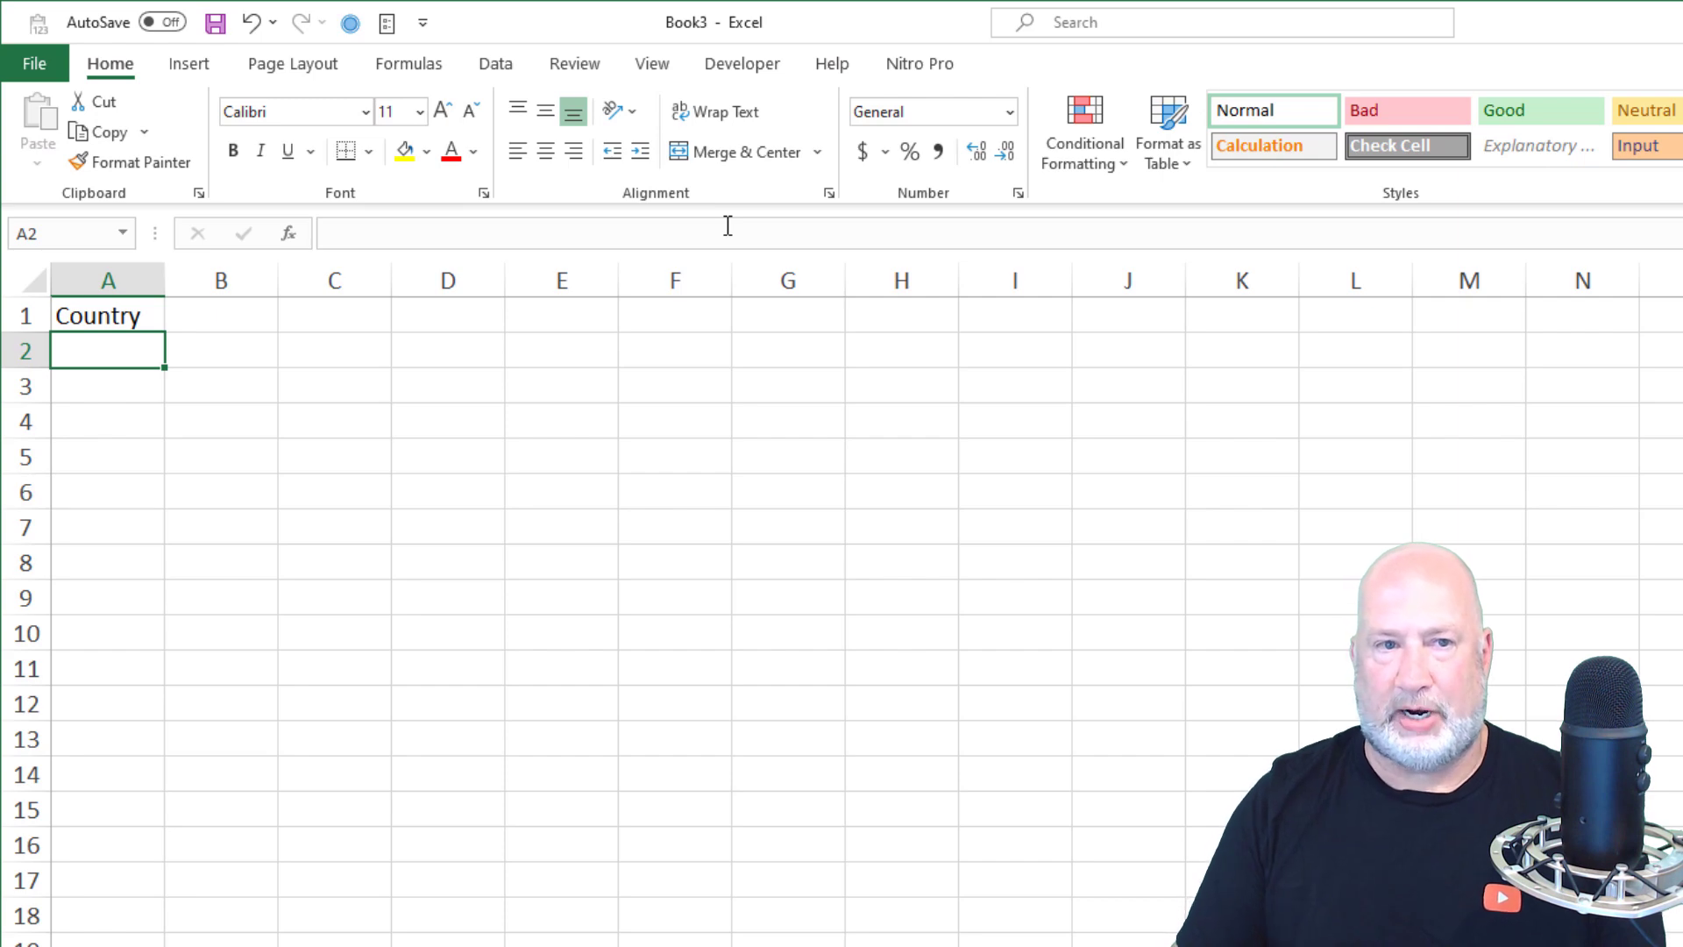
key("Up")
key("Down")
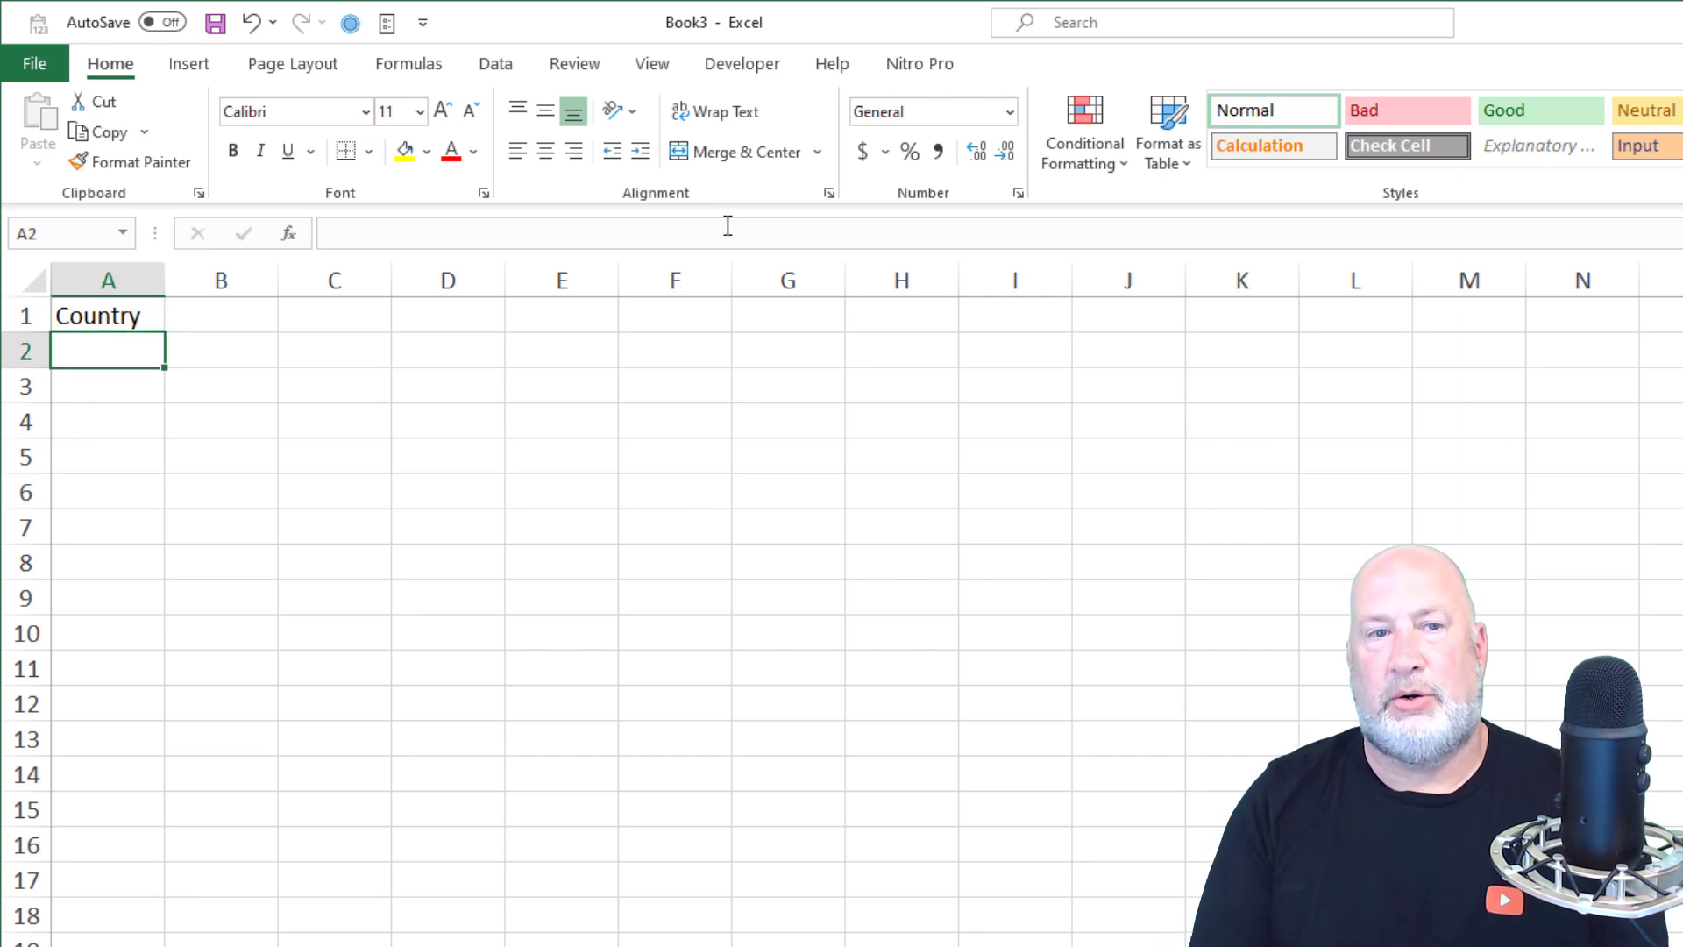
type("US")
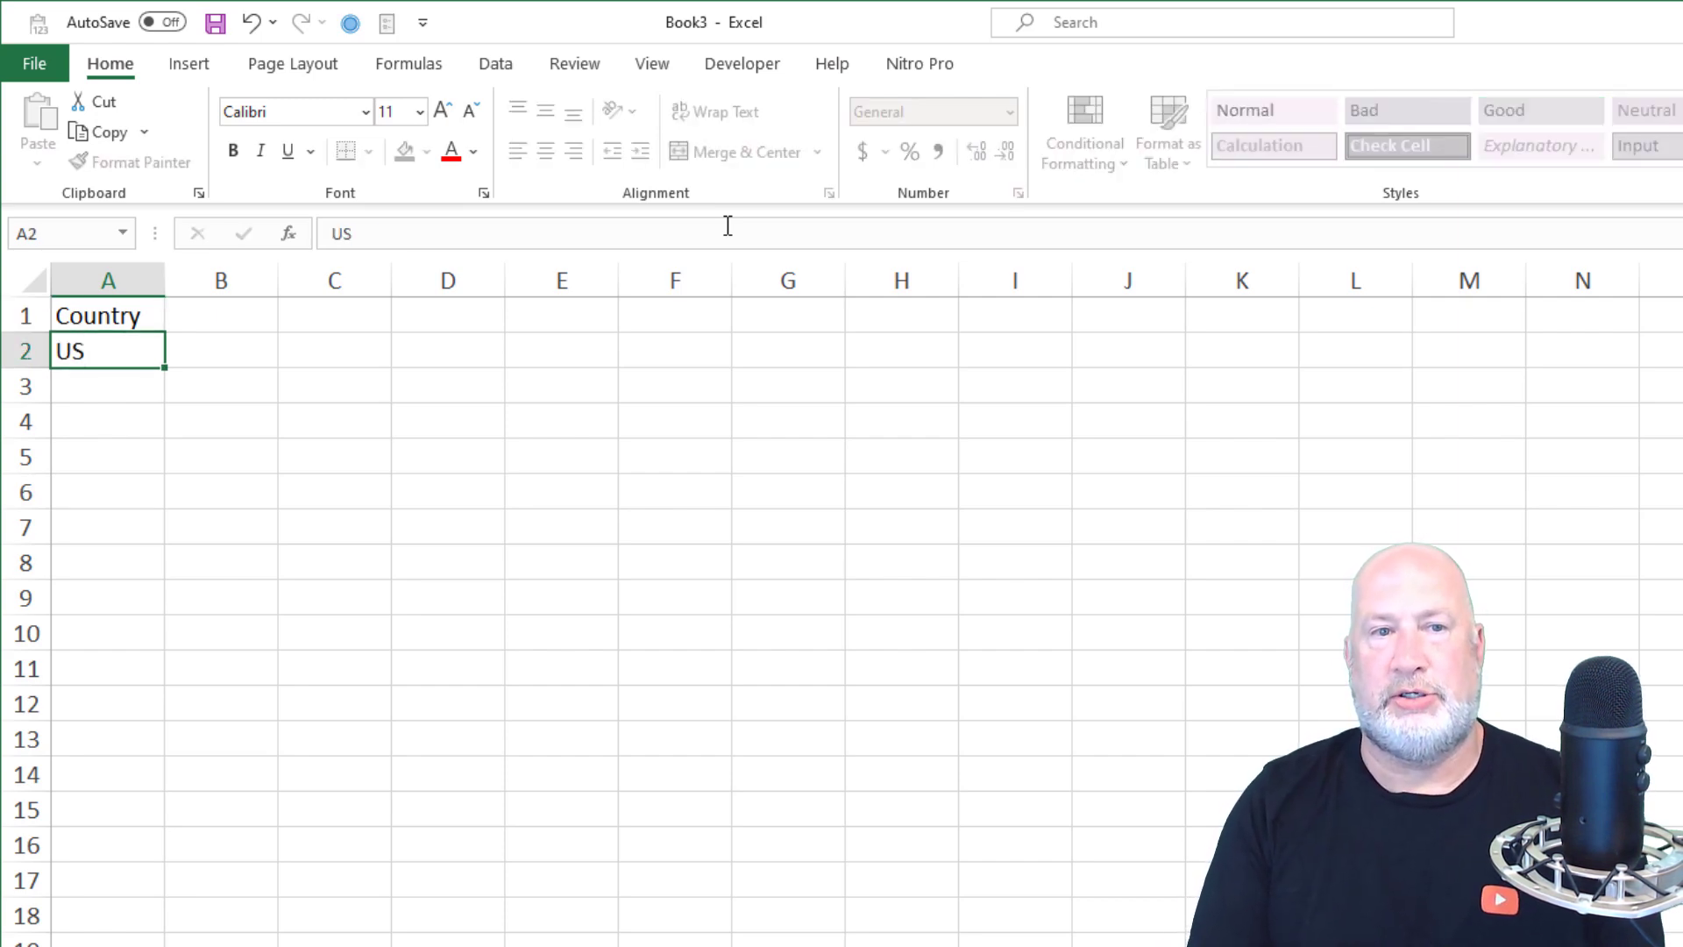
key("Return")
type("F")
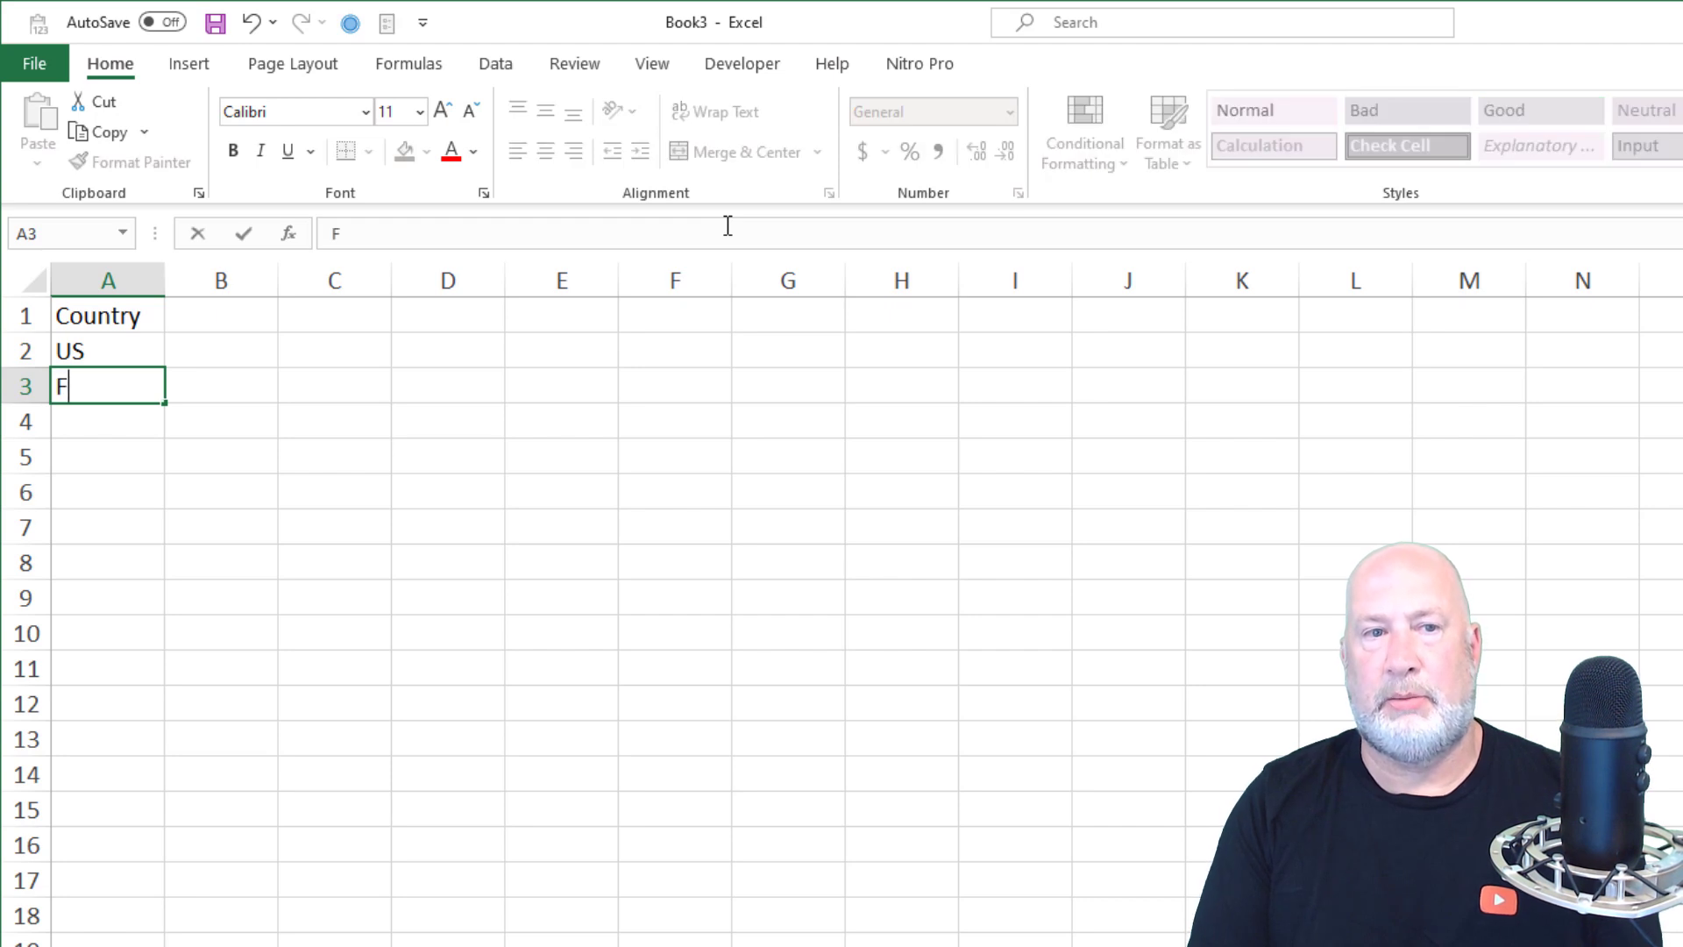
key("BackSpace")
key("Up")
key("Down")
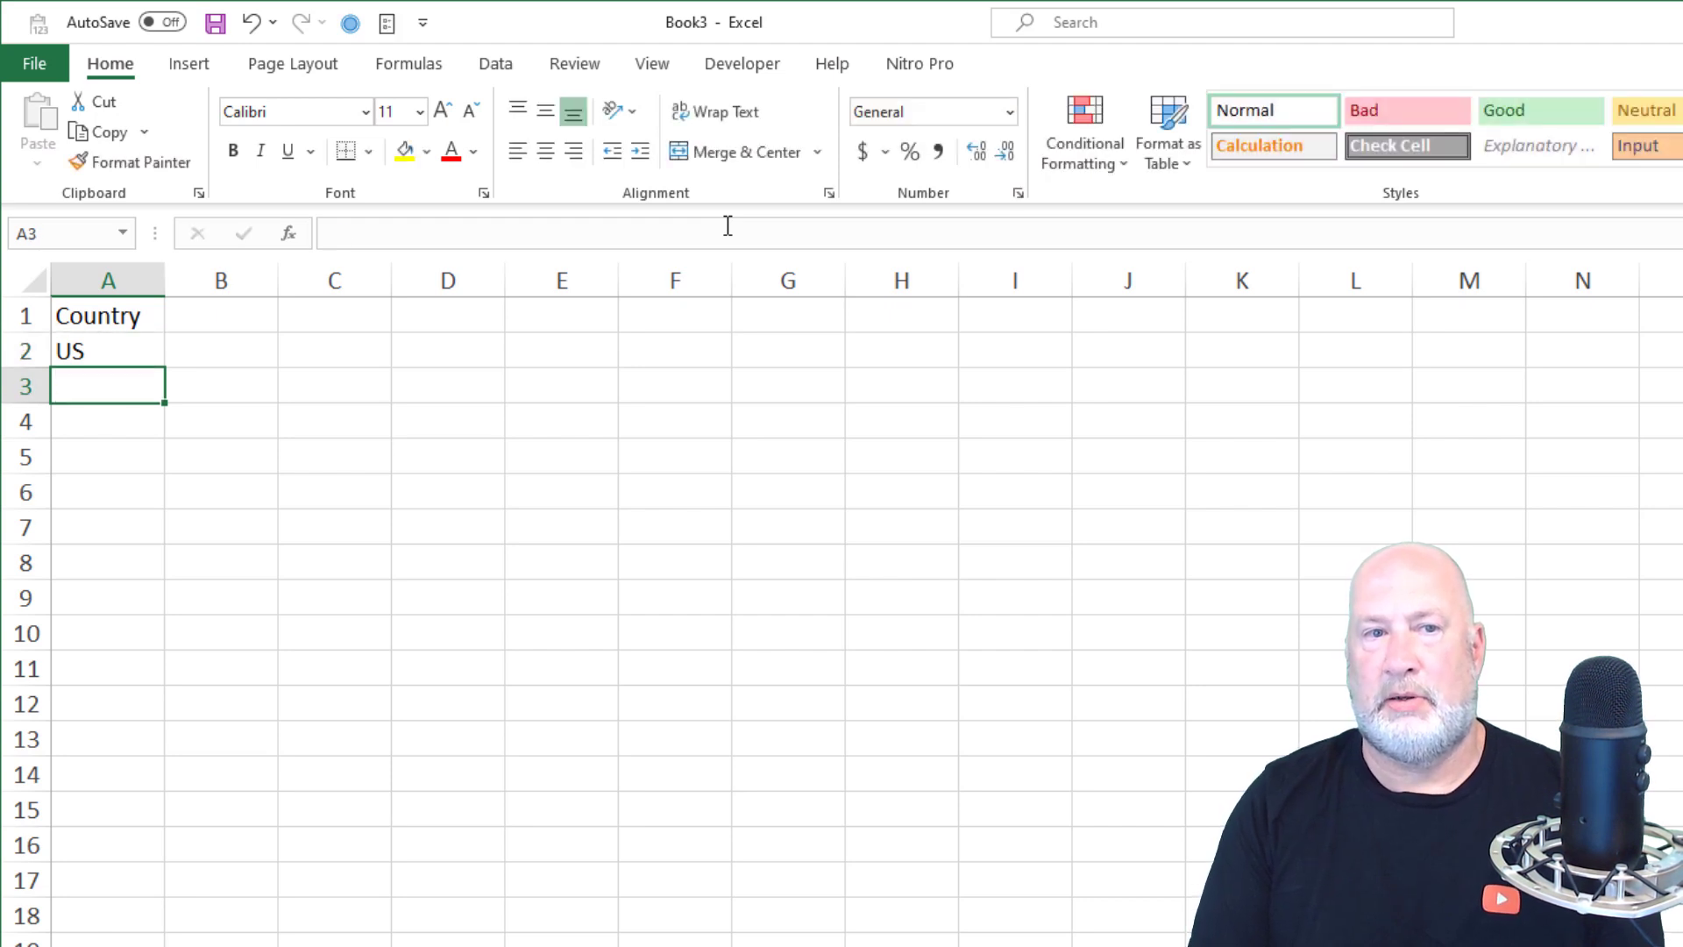
key("Up")
key("Up")
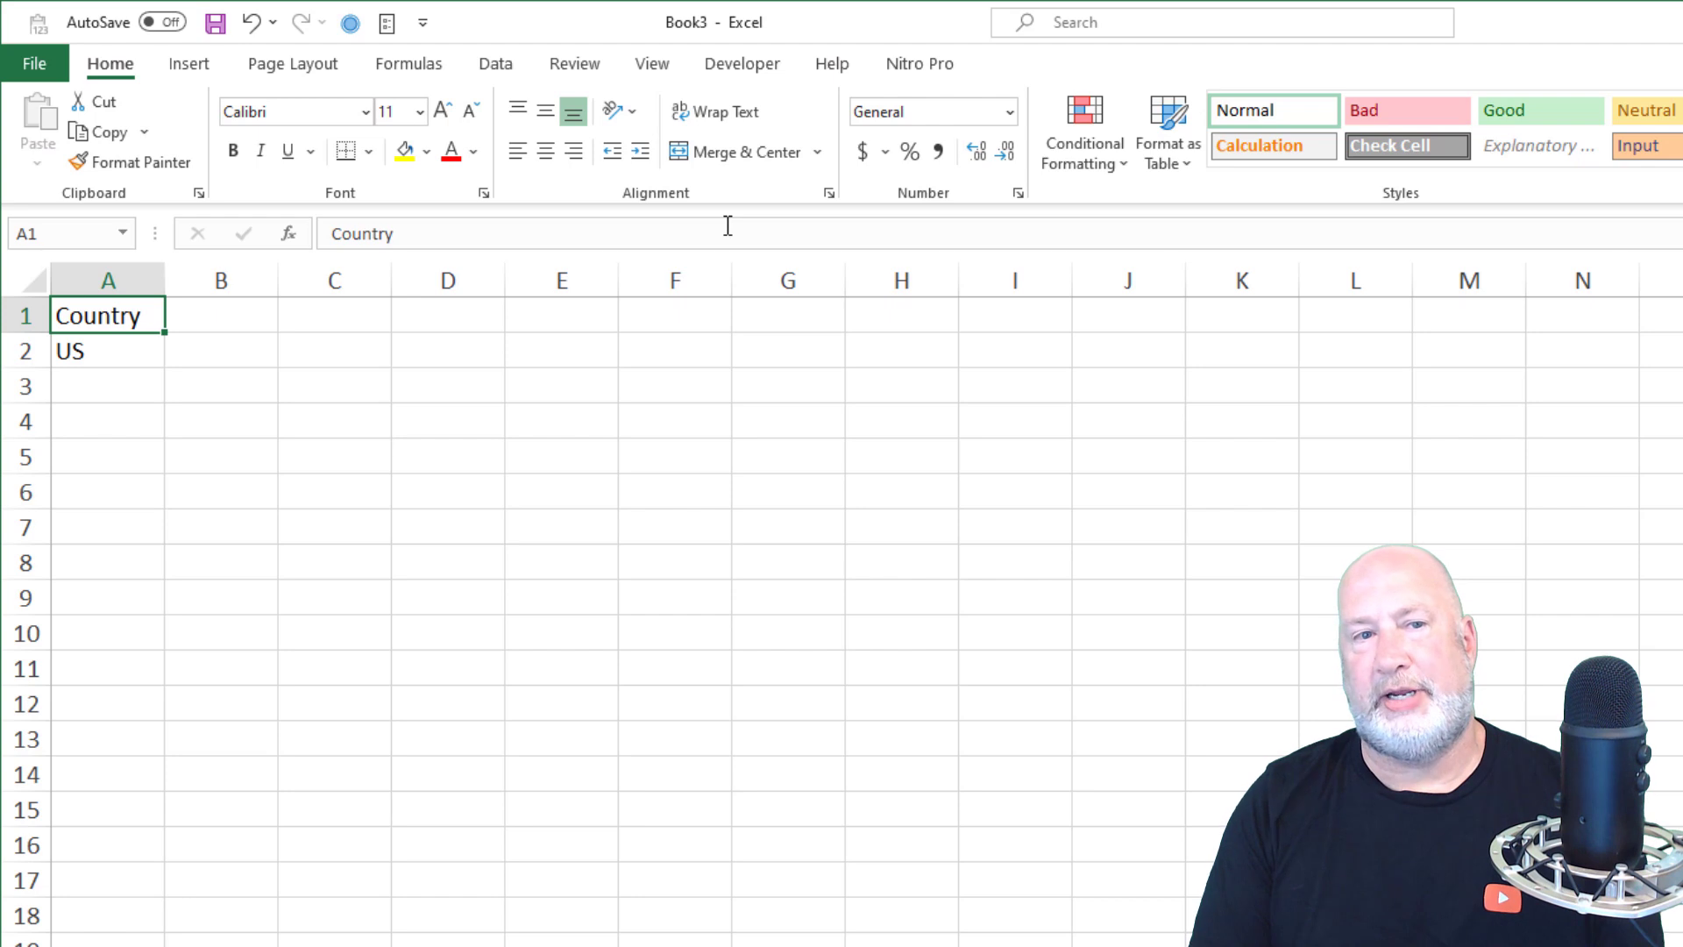
key("Down")
key("Down")
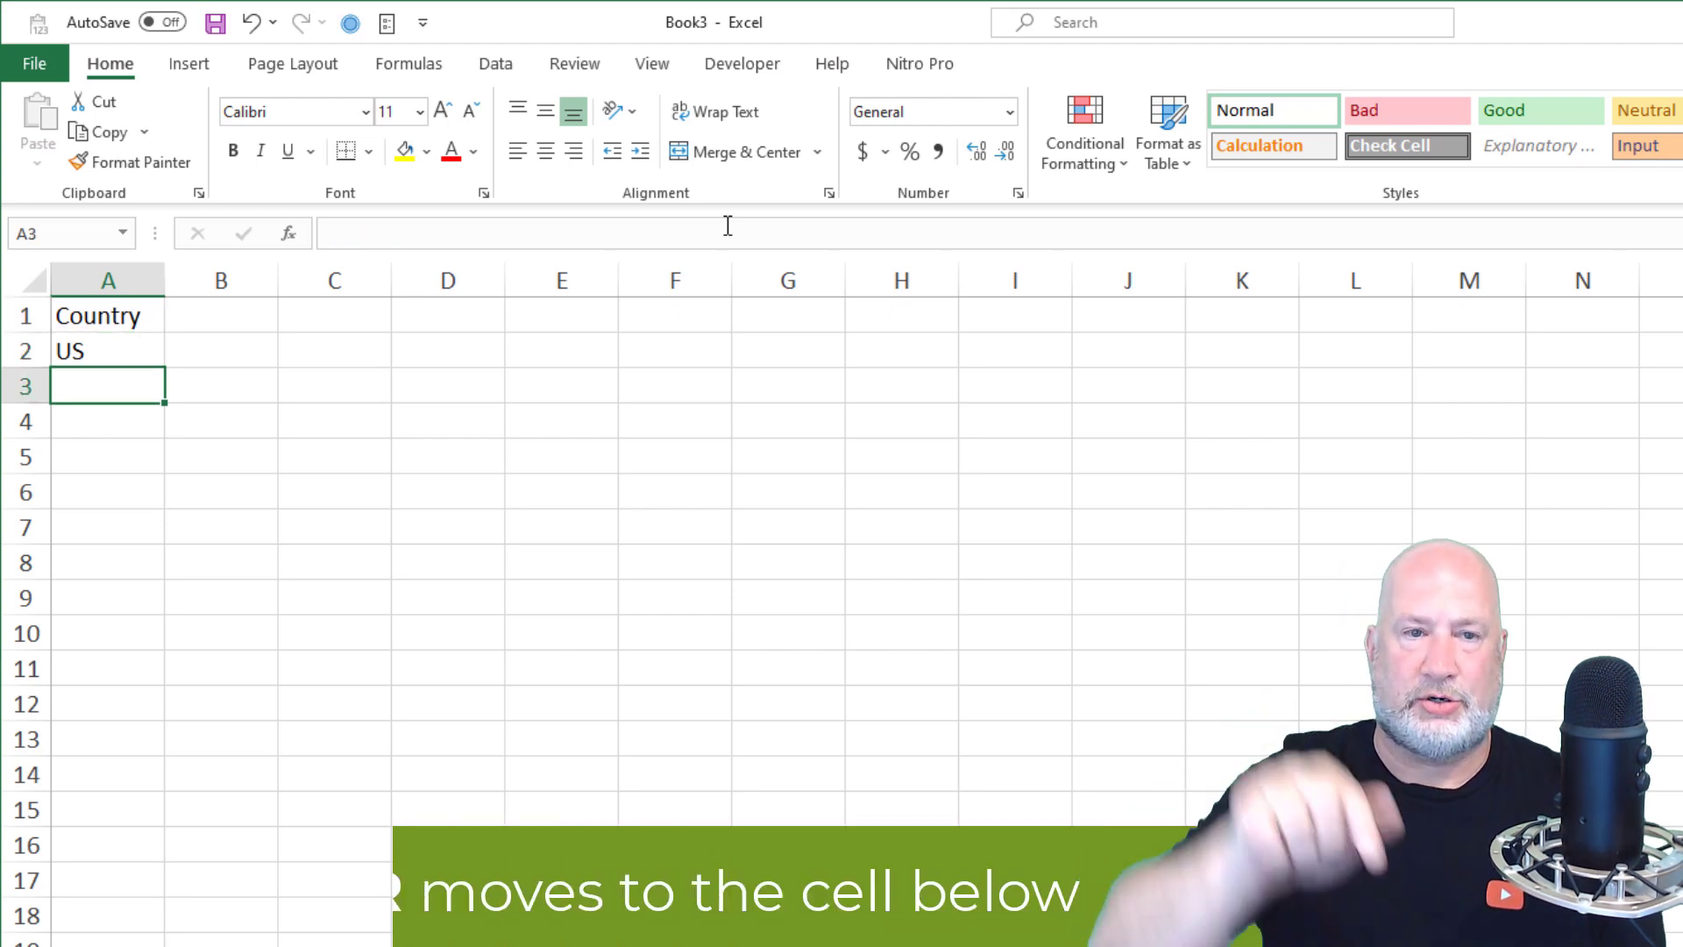
Step: Continue the country list with France in A3, Spain in A4 and Mexico in A5
type("France")
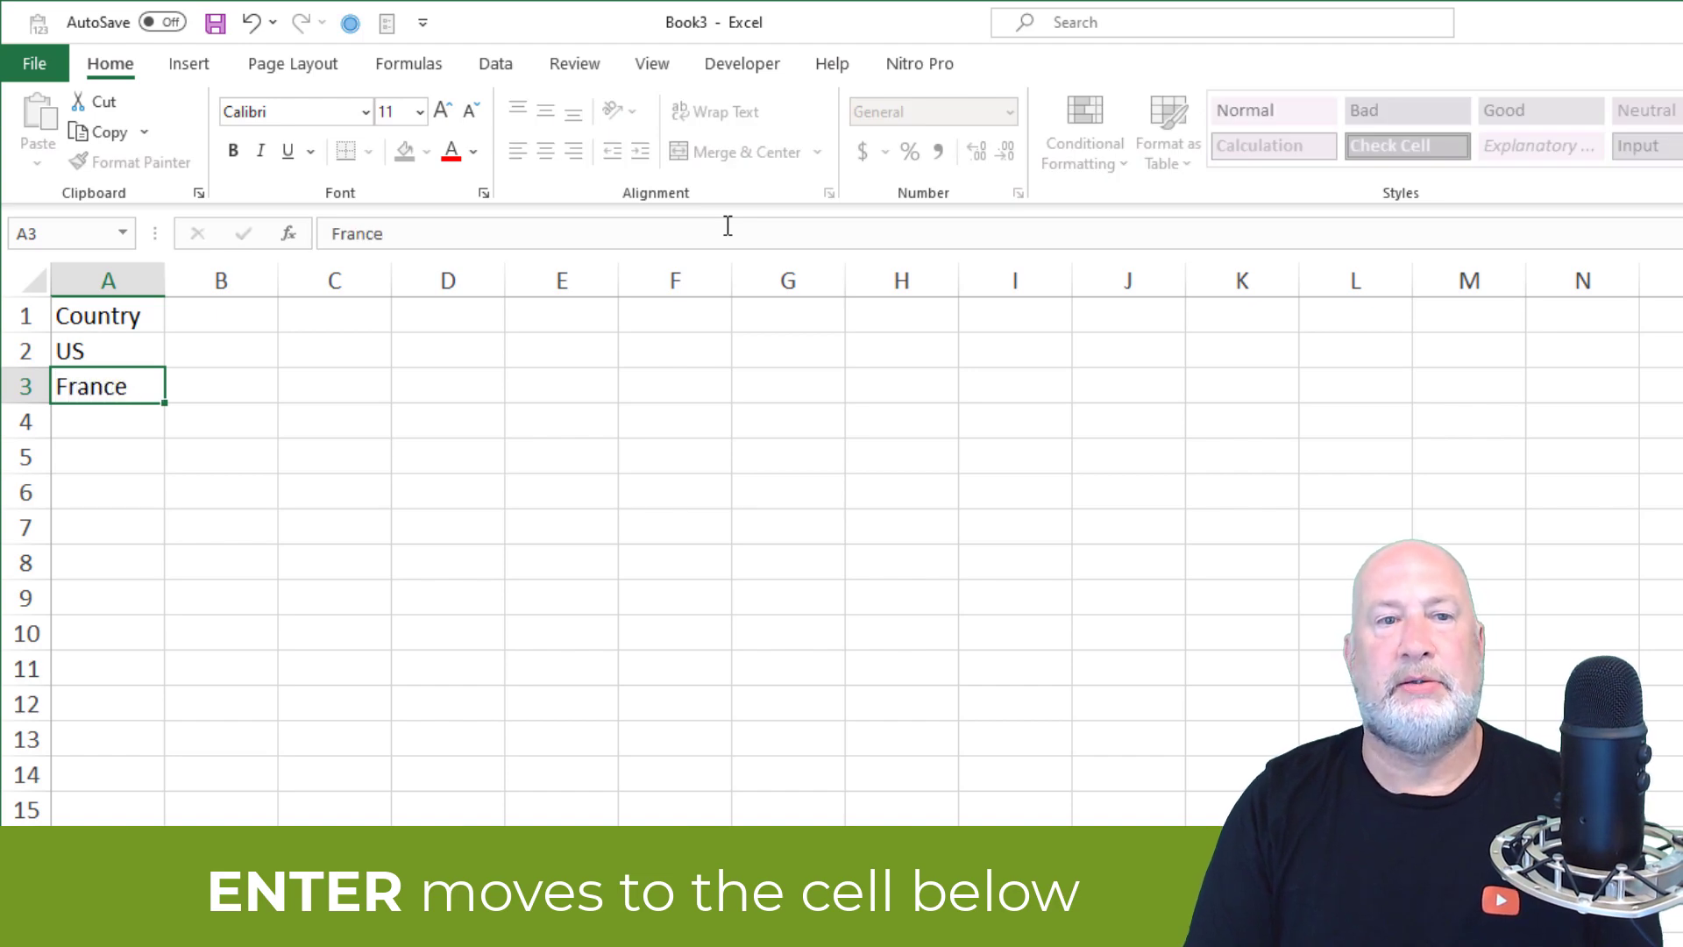
key("Return")
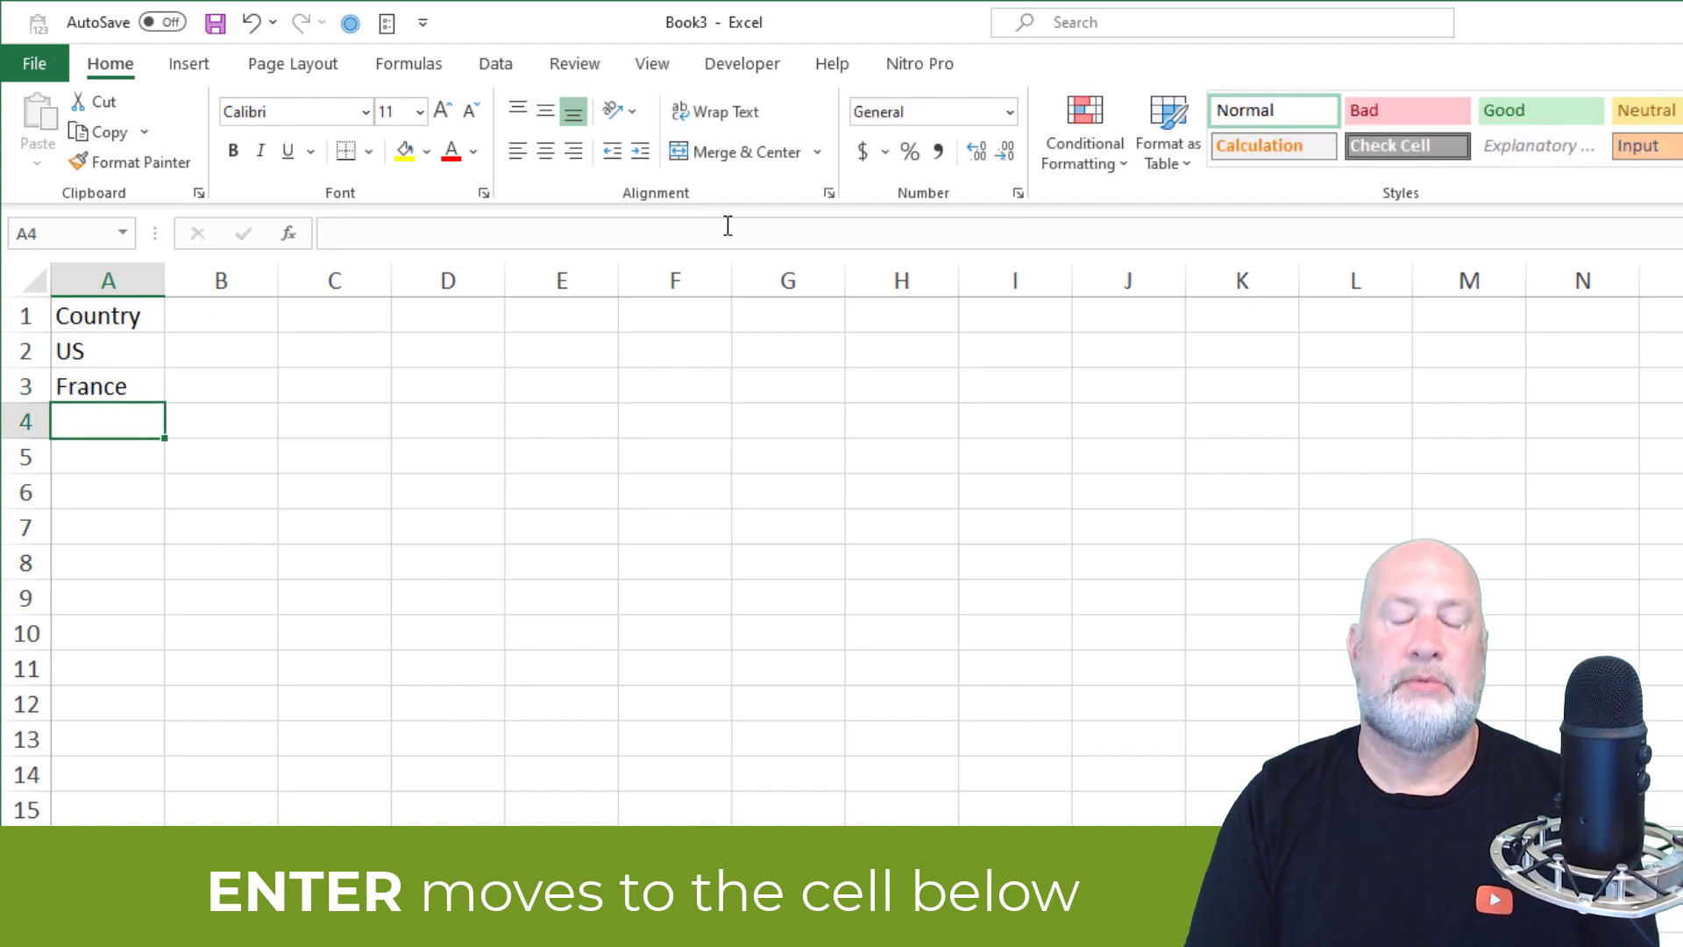
type("Spa")
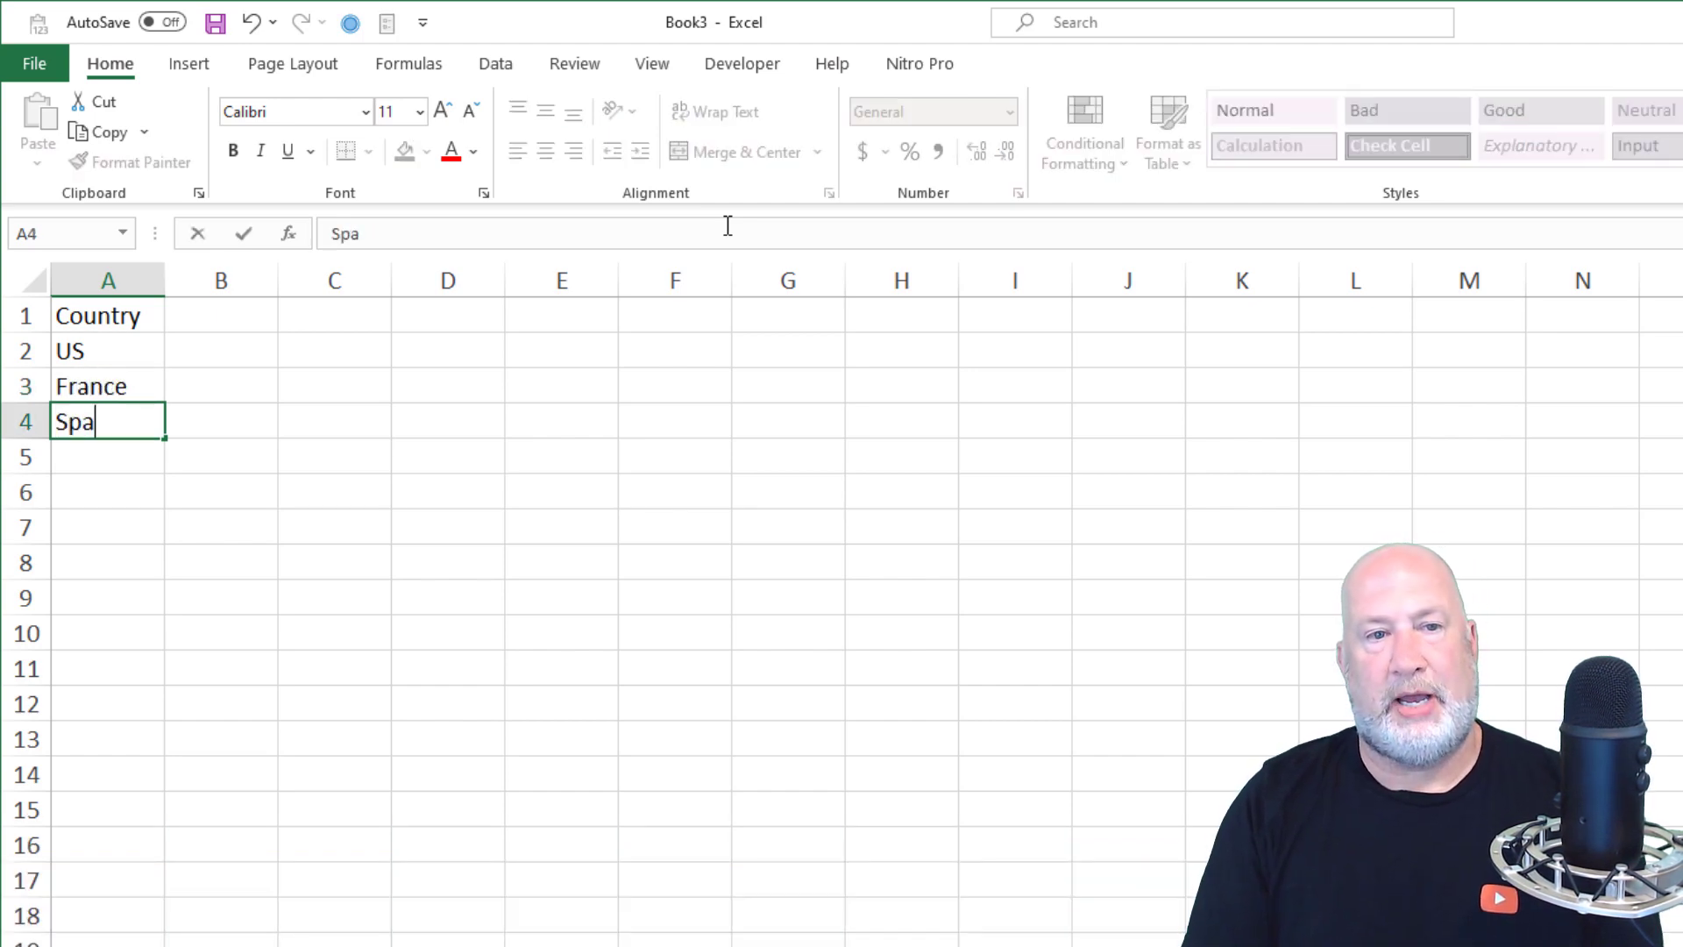
type("in")
key("Return")
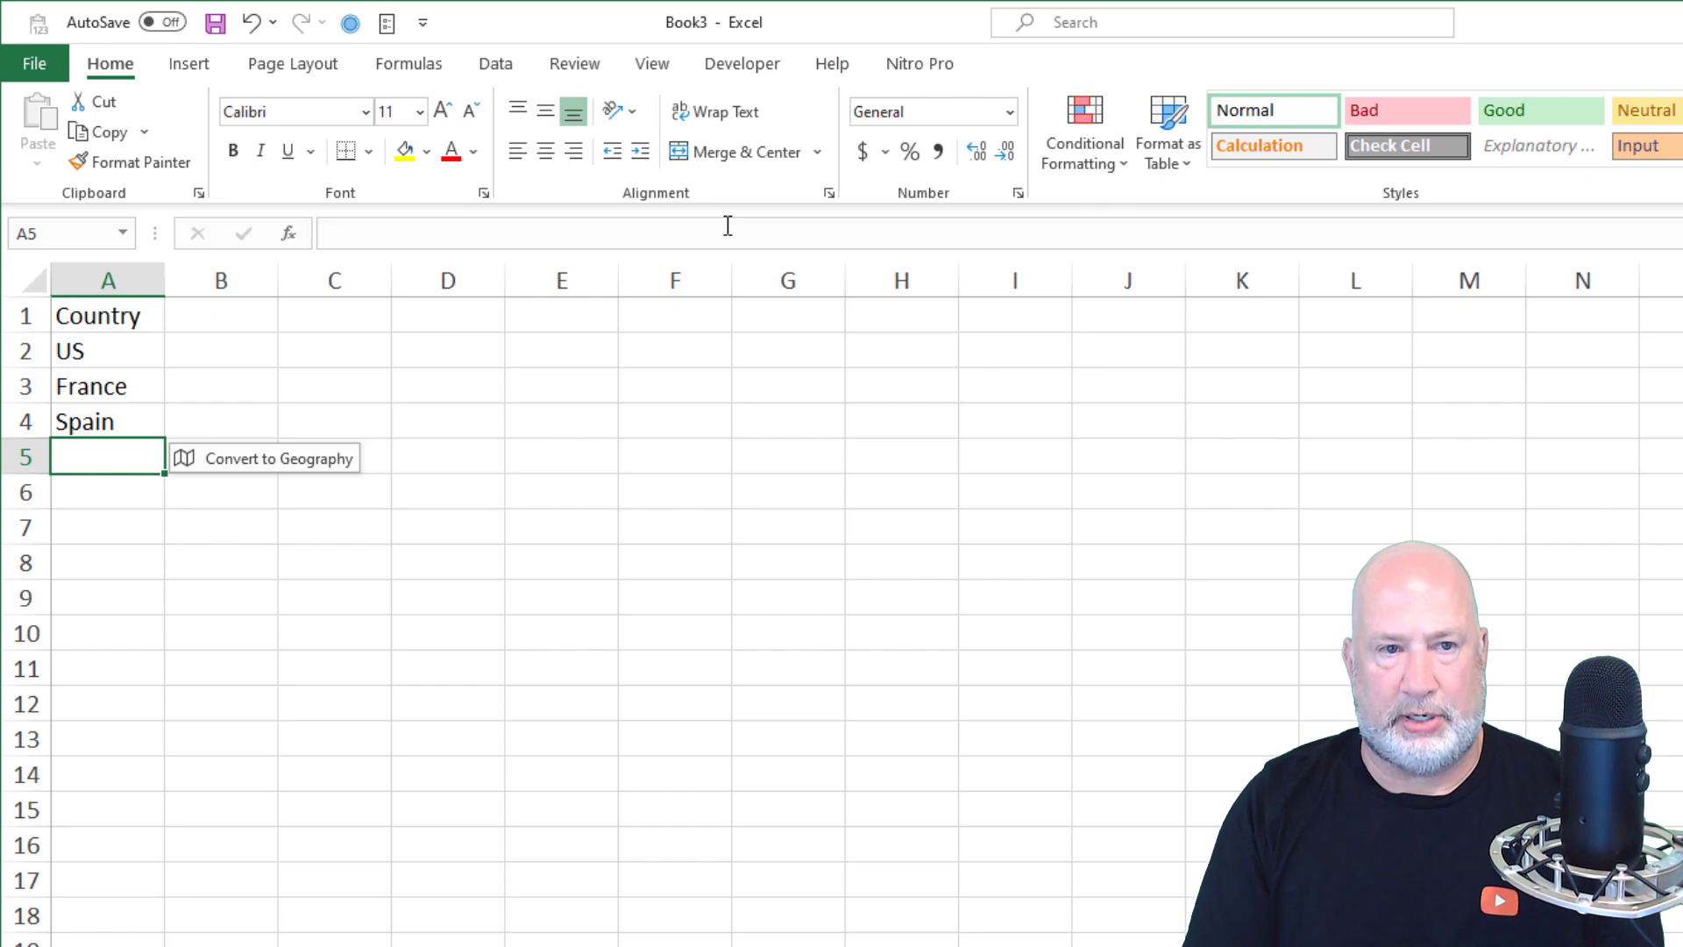
type("Mexico")
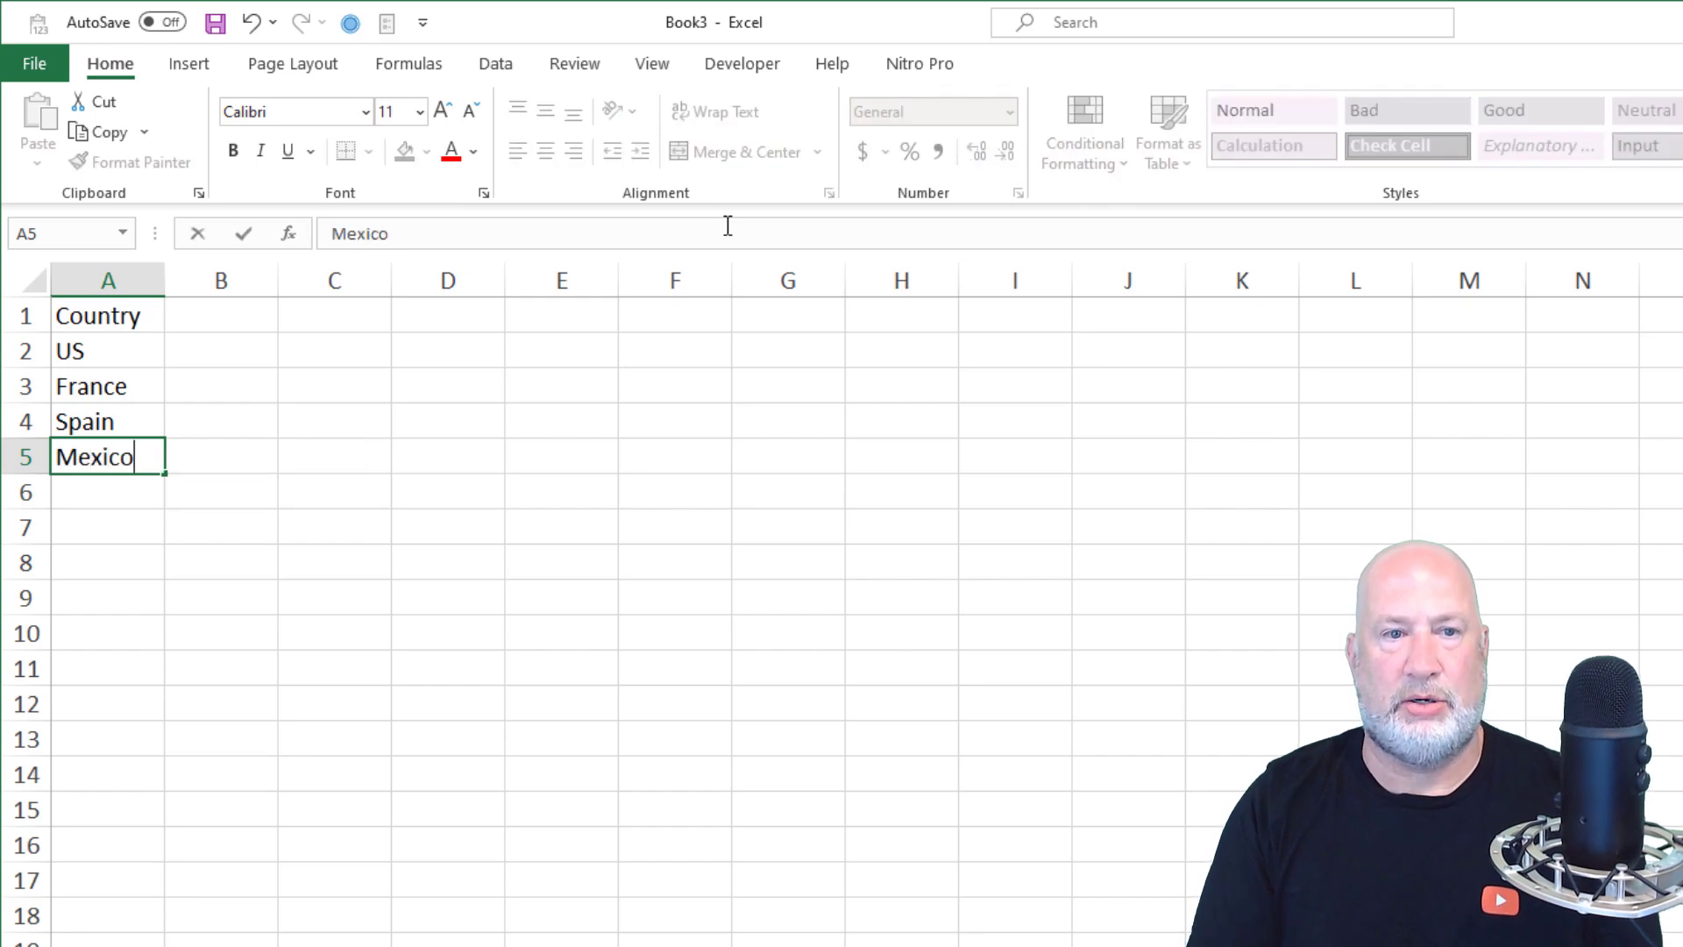
key("Return")
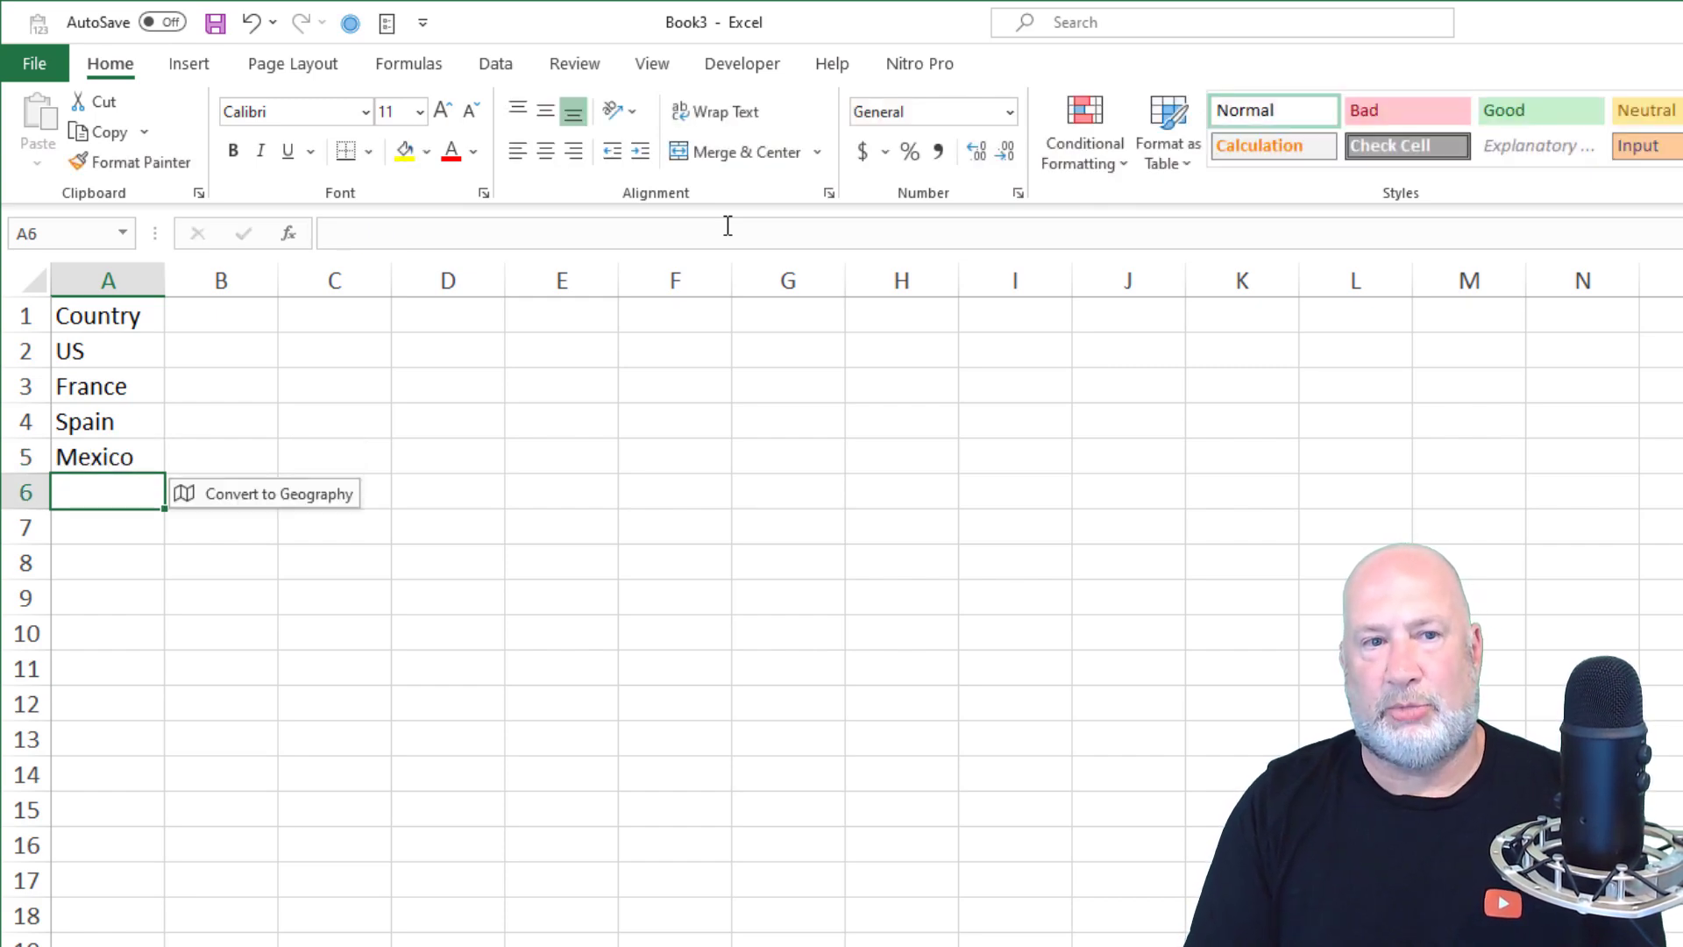
key("Up")
key("Up")
key("Up")
key("Up")
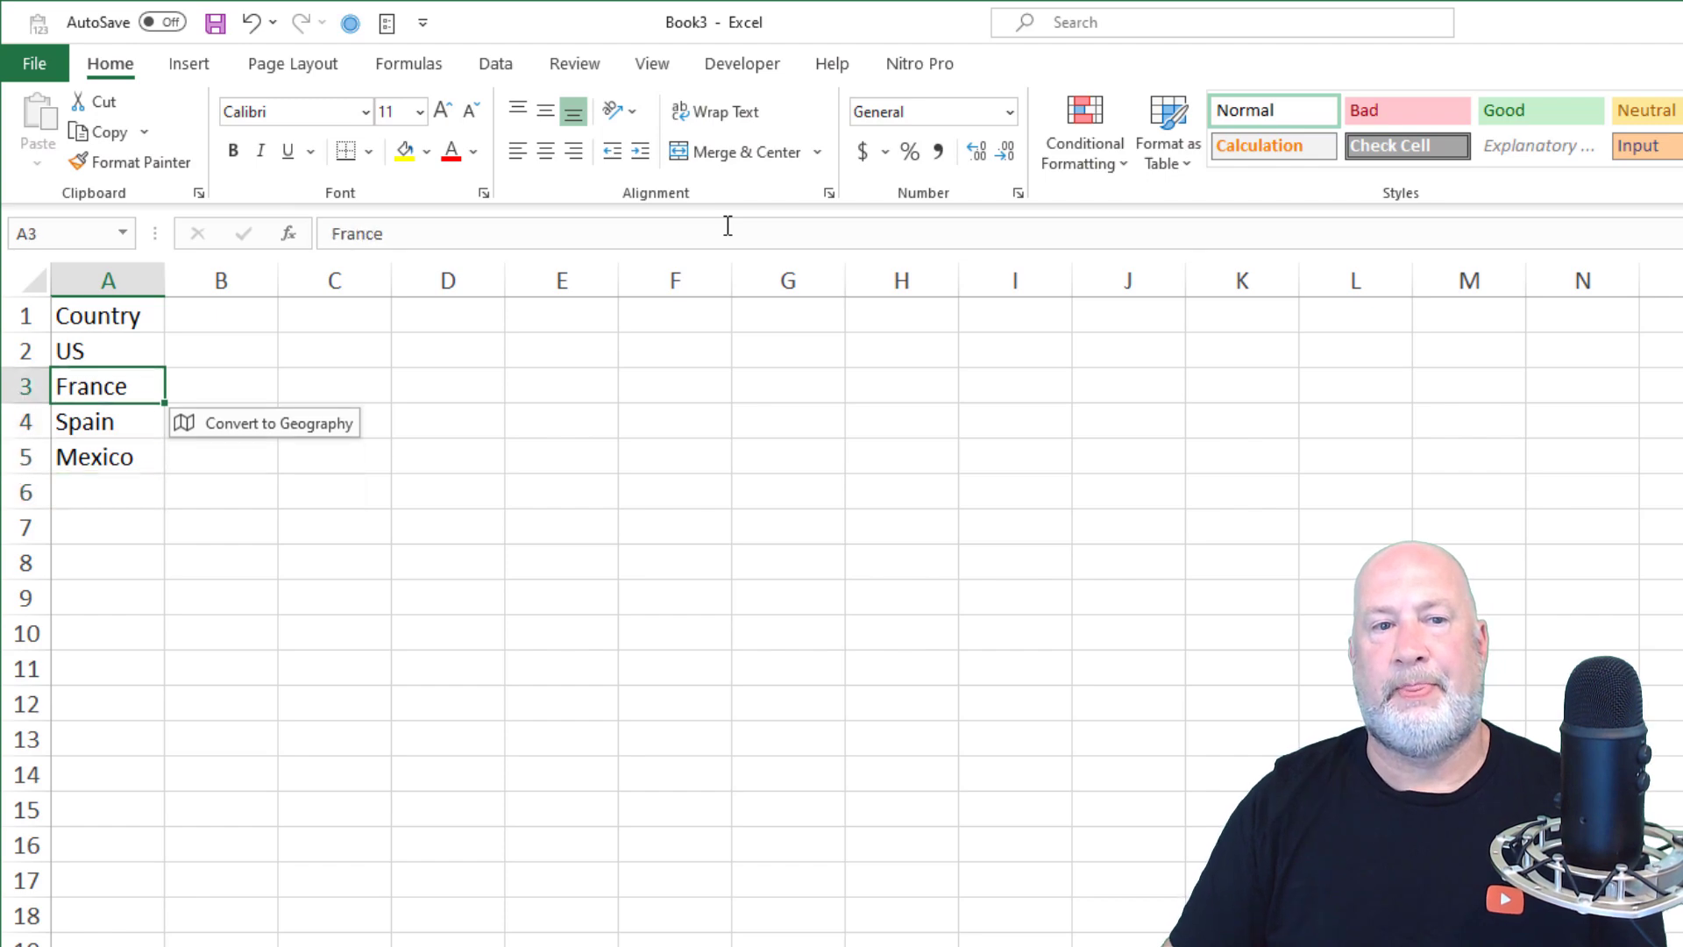
key("Down")
key("Down")
key("Down")
key("Down")
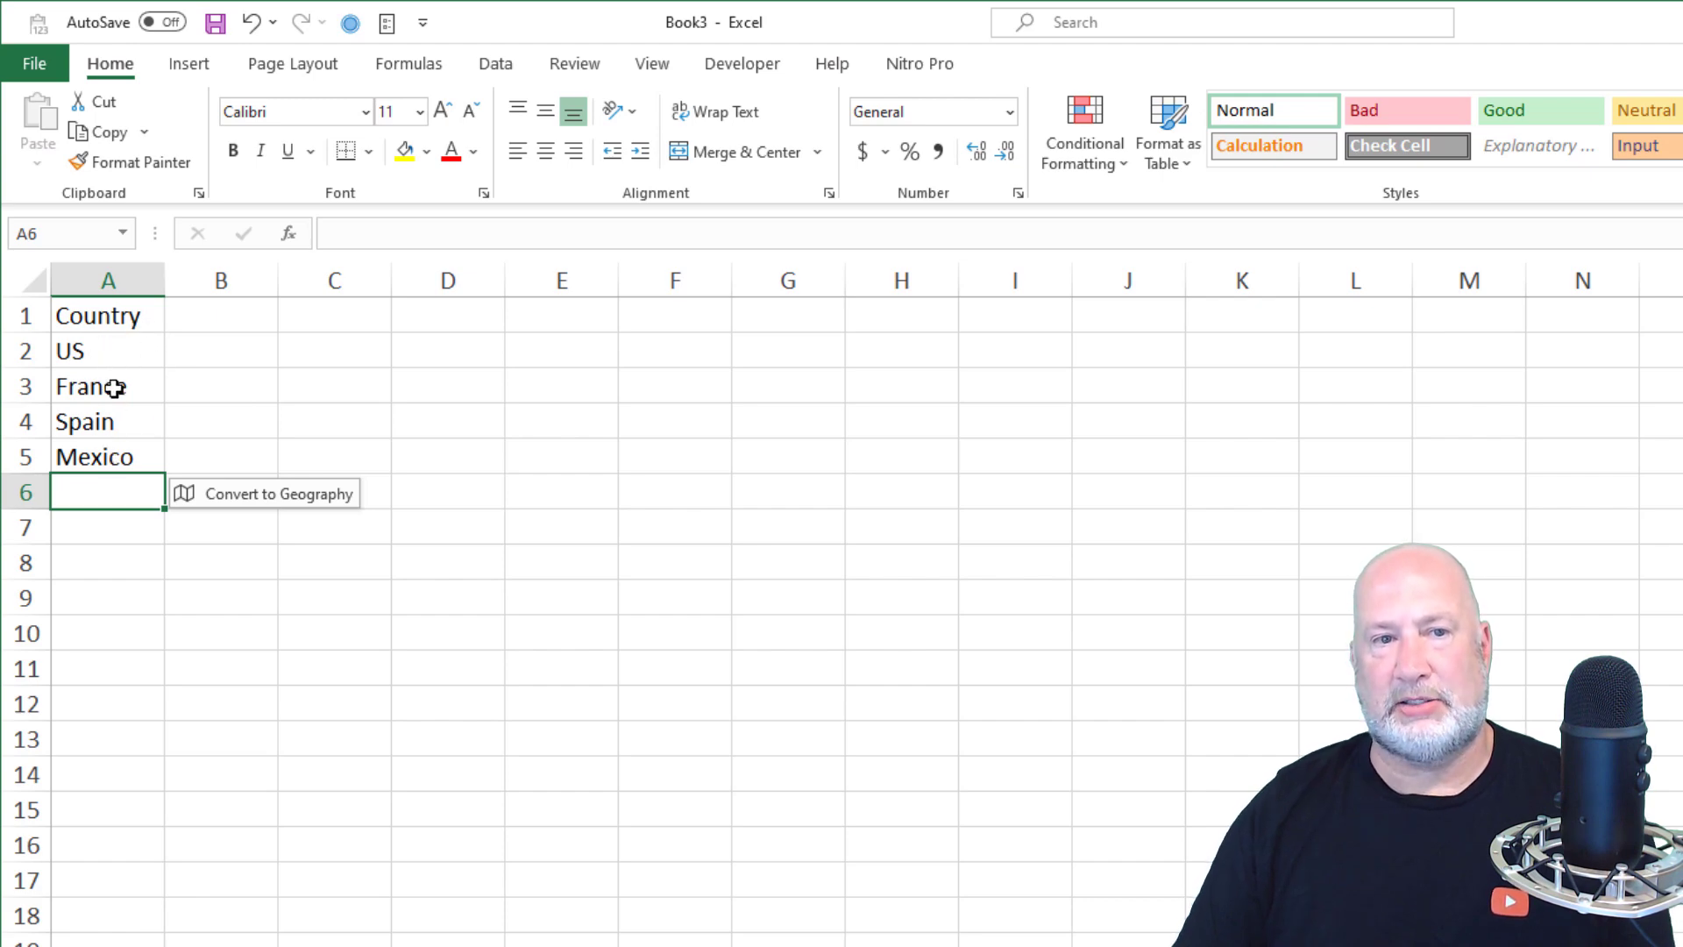
Step: Enter the heading Emp in B1, with 200 for US in B2 and 1500 for France in B3
left_click(235, 317)
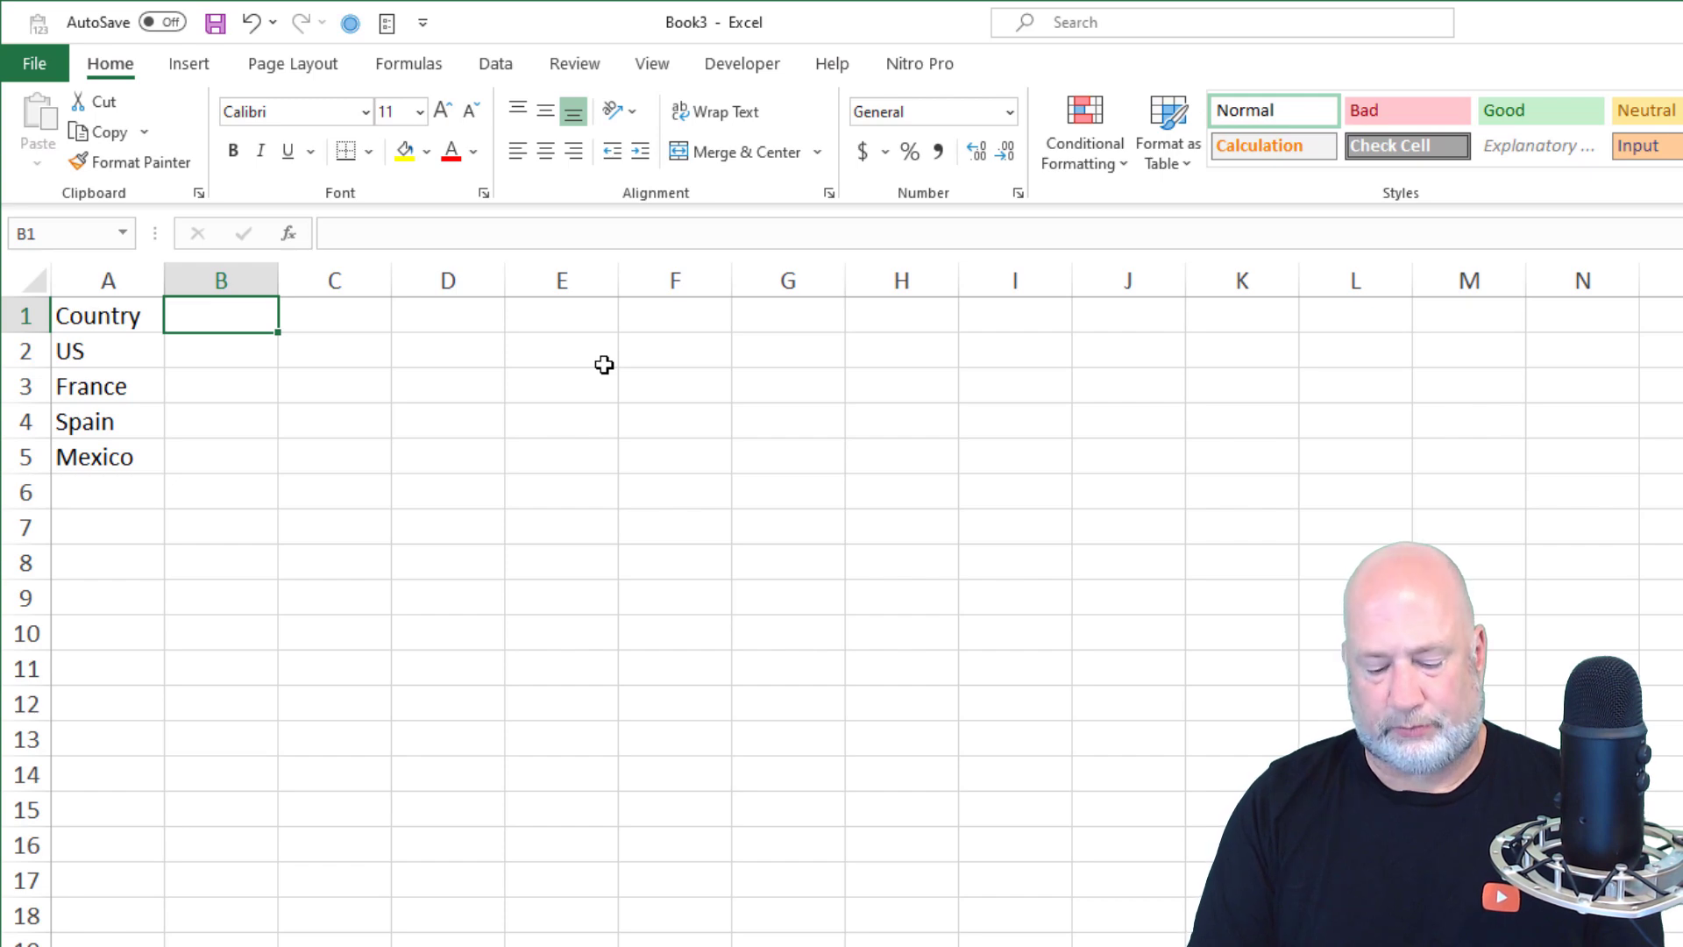
type("Emp")
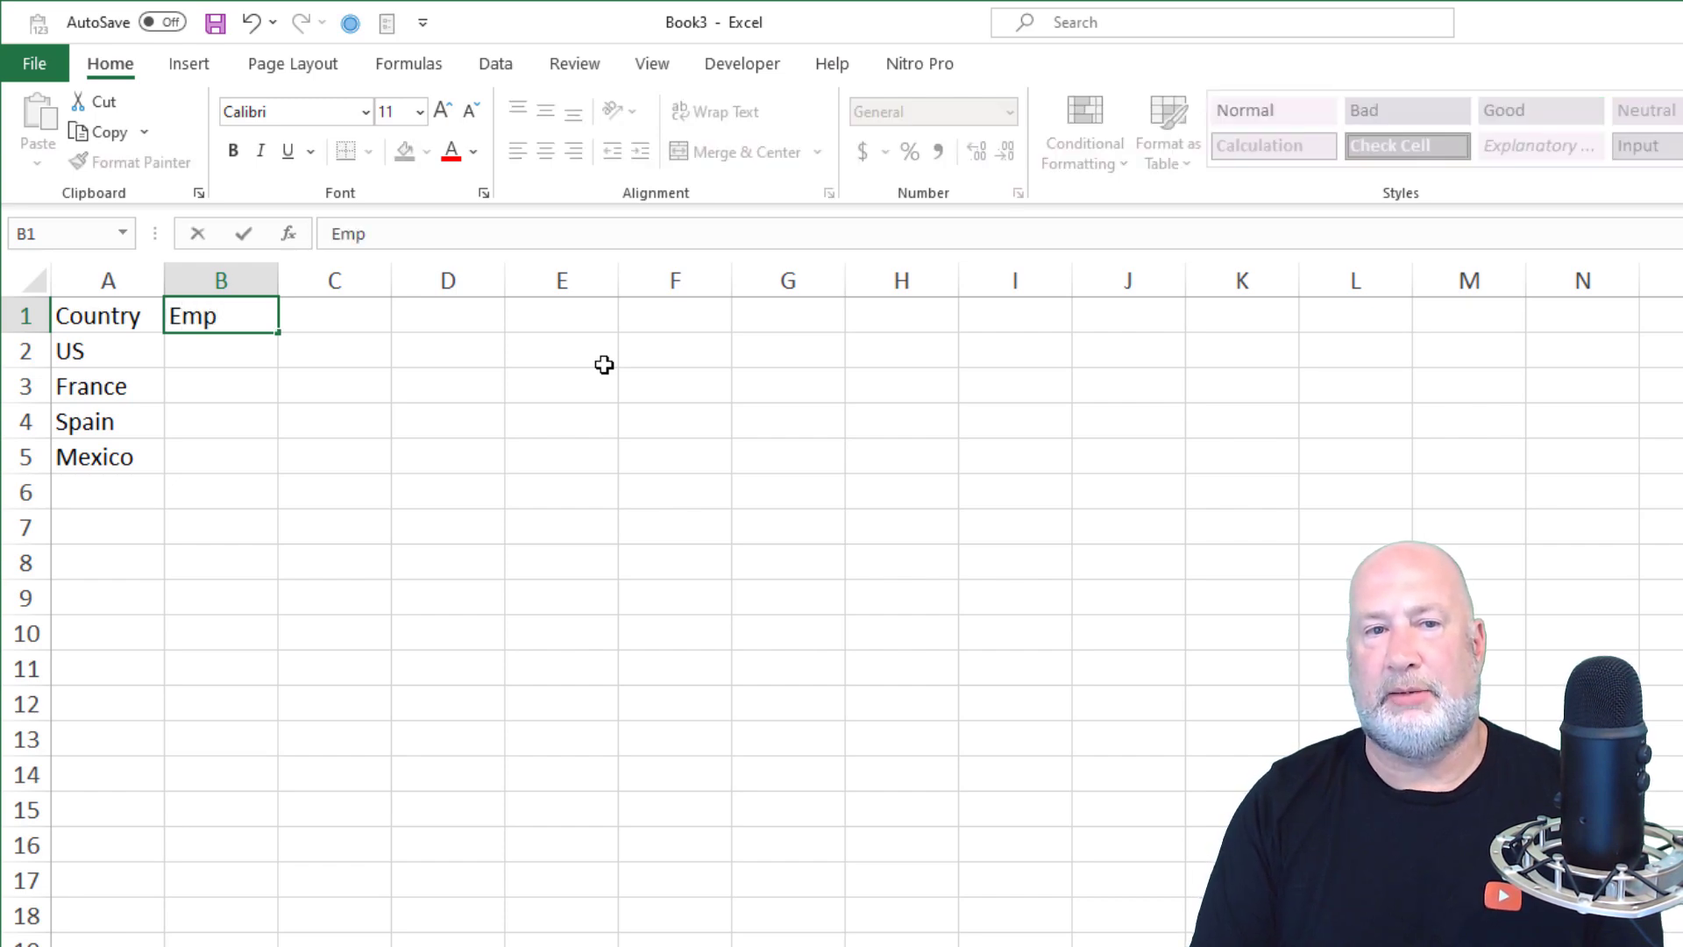
key("Return")
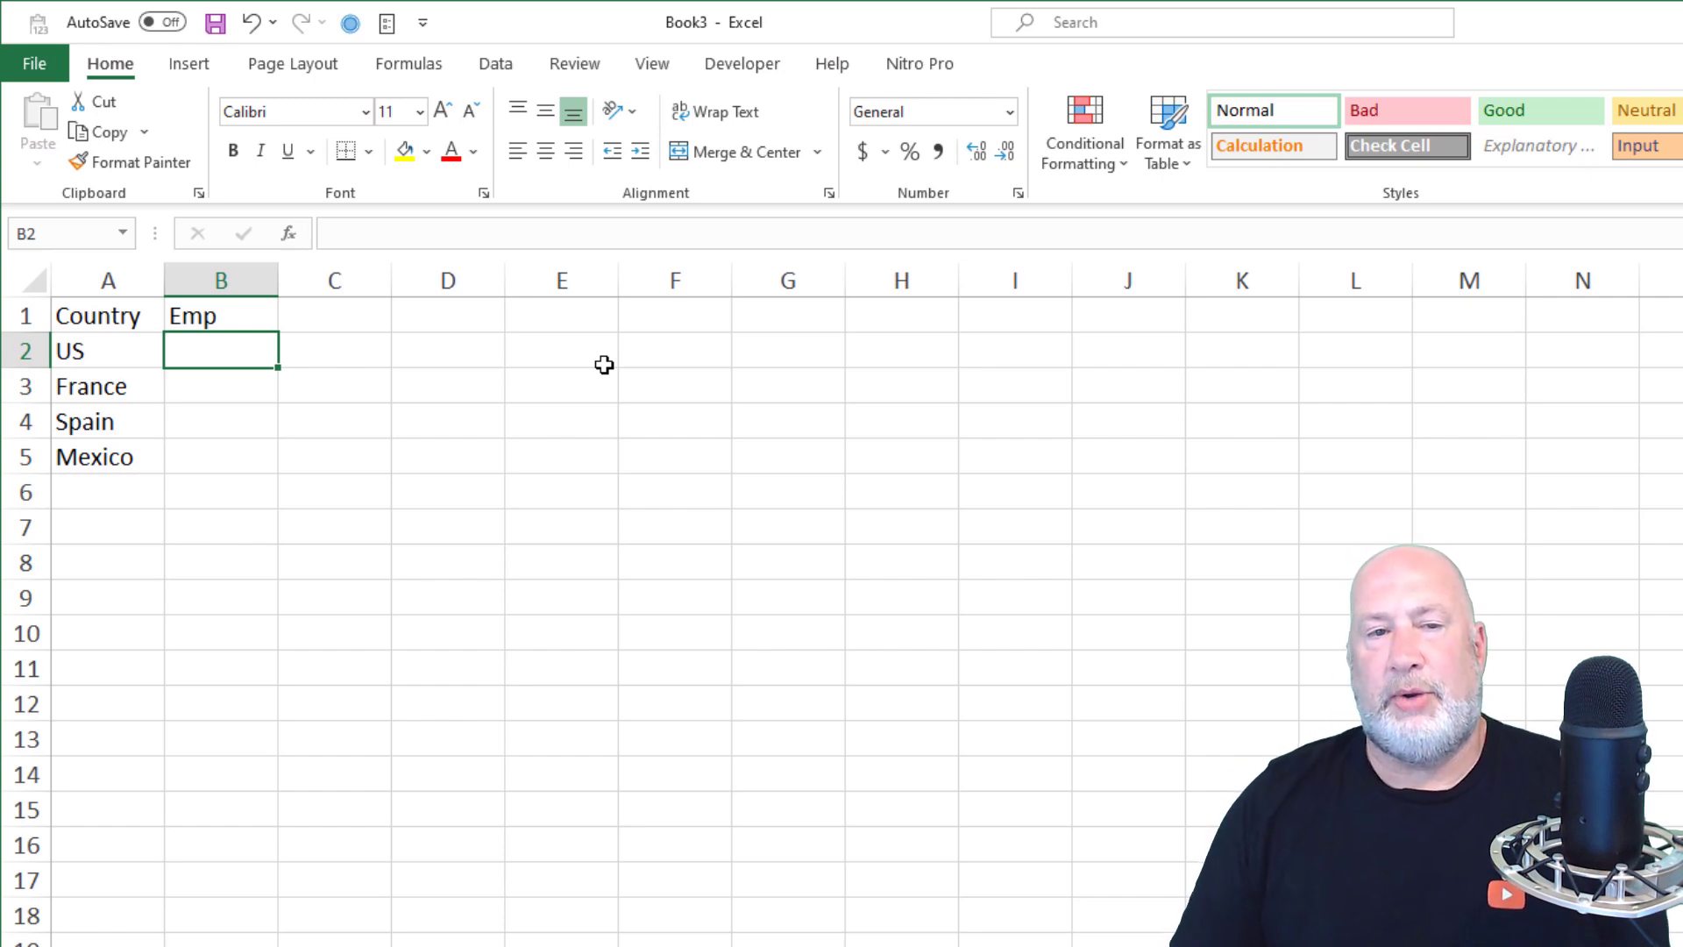
type("200")
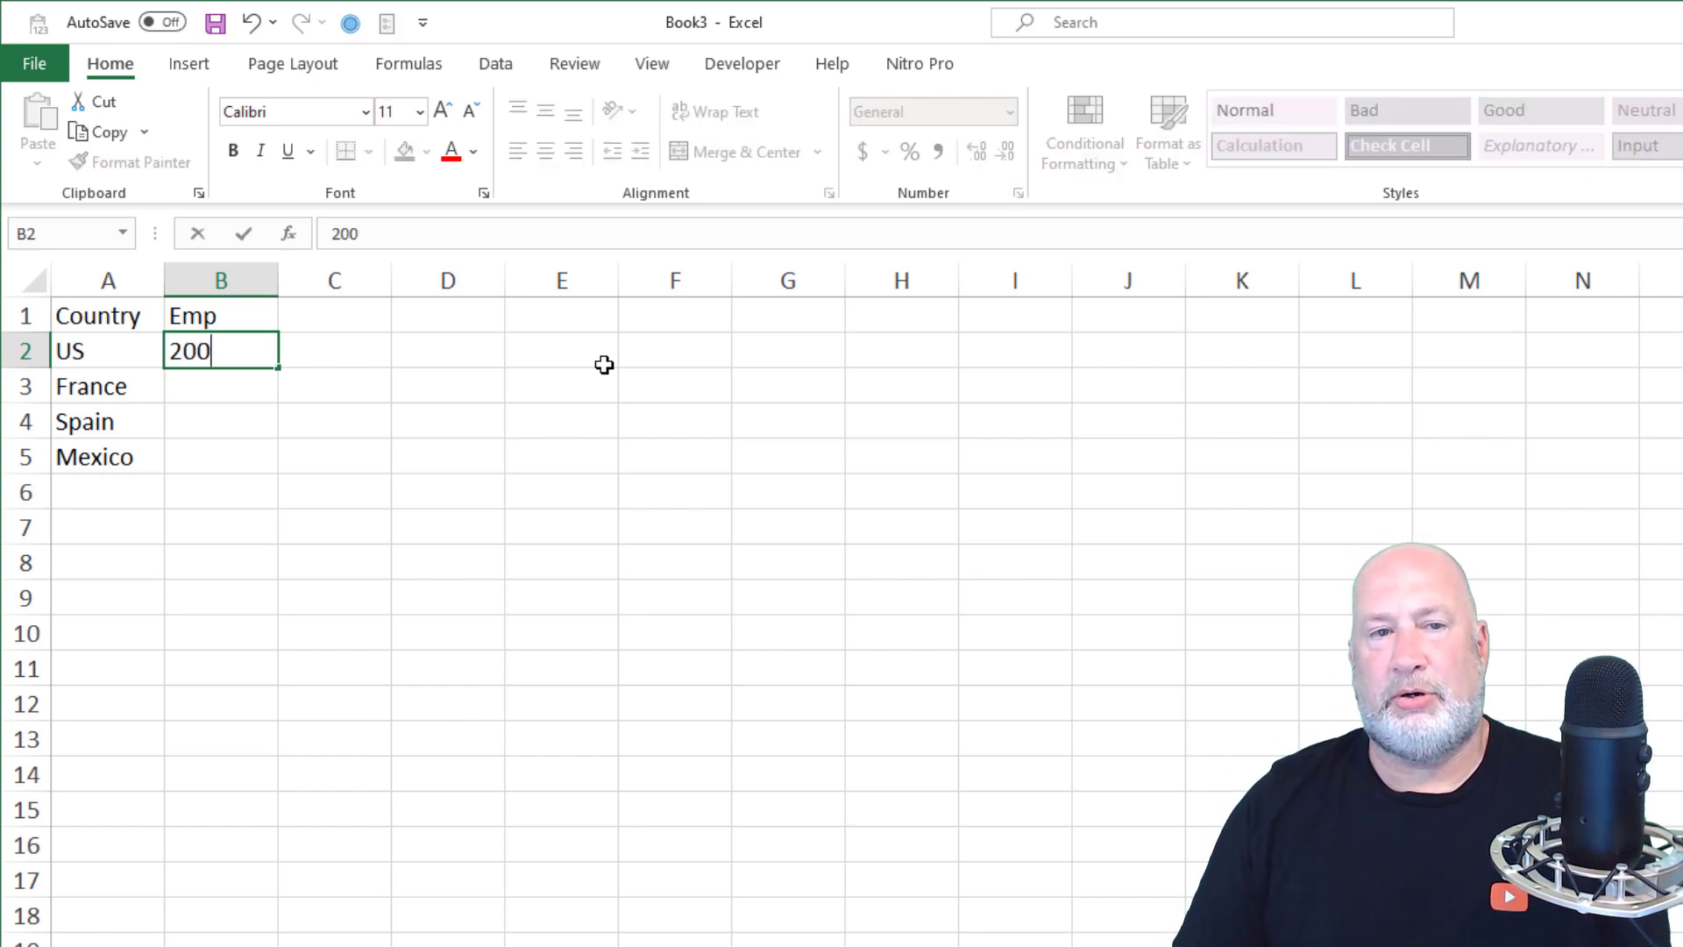
key("Return")
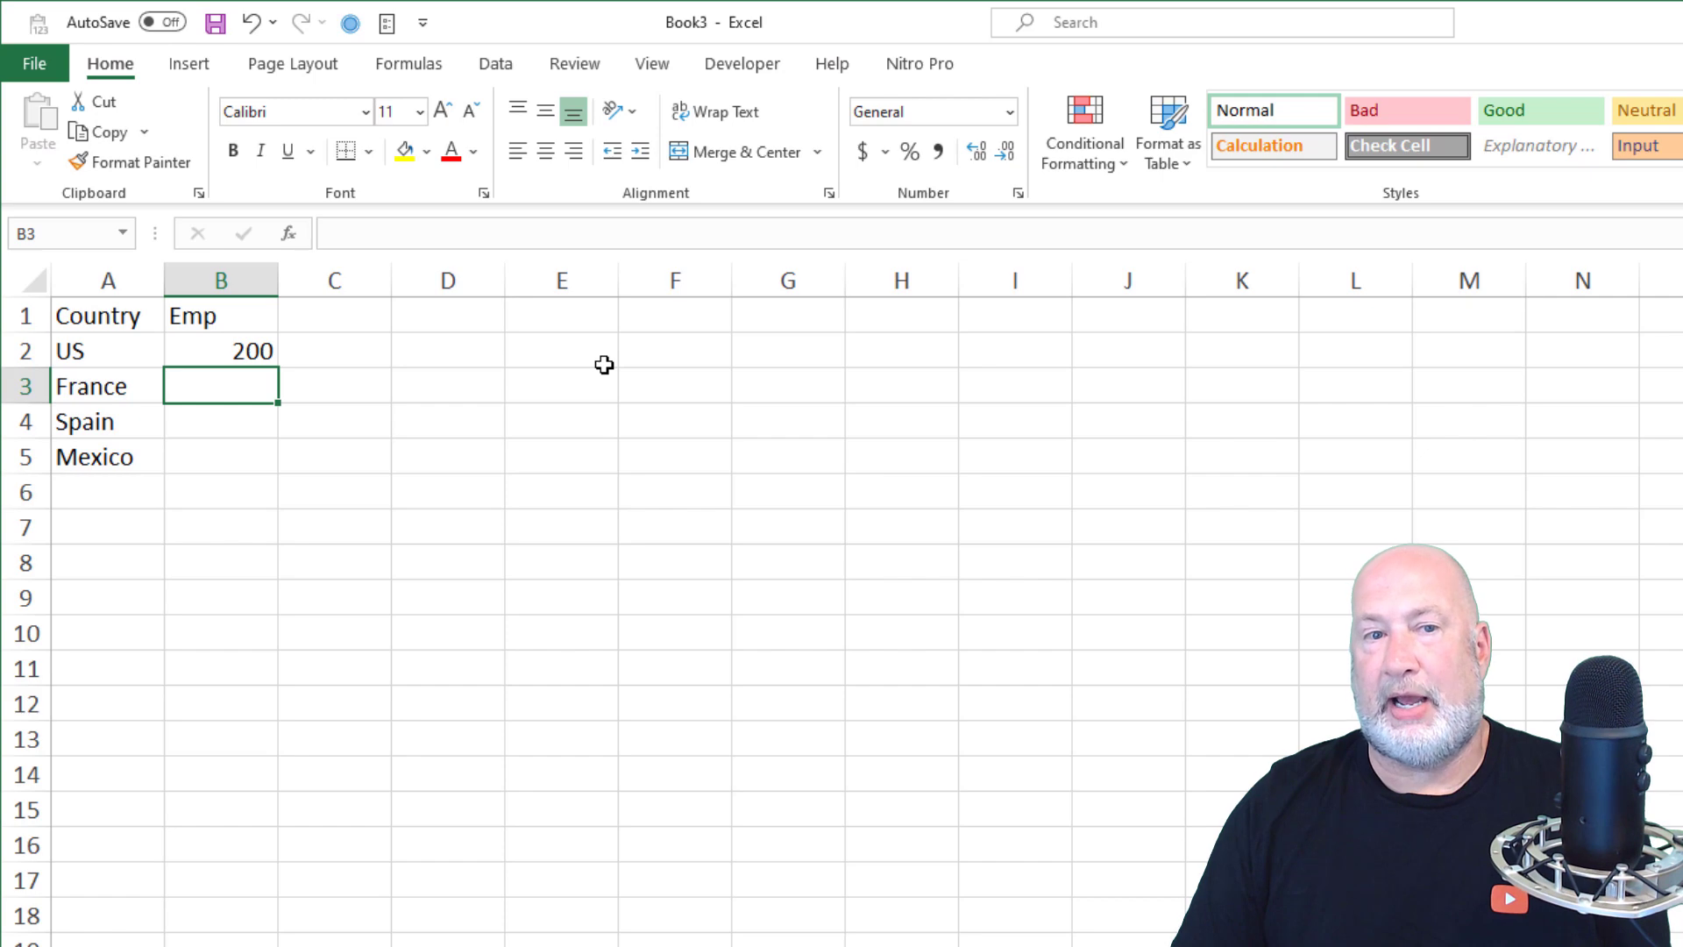
type("1500")
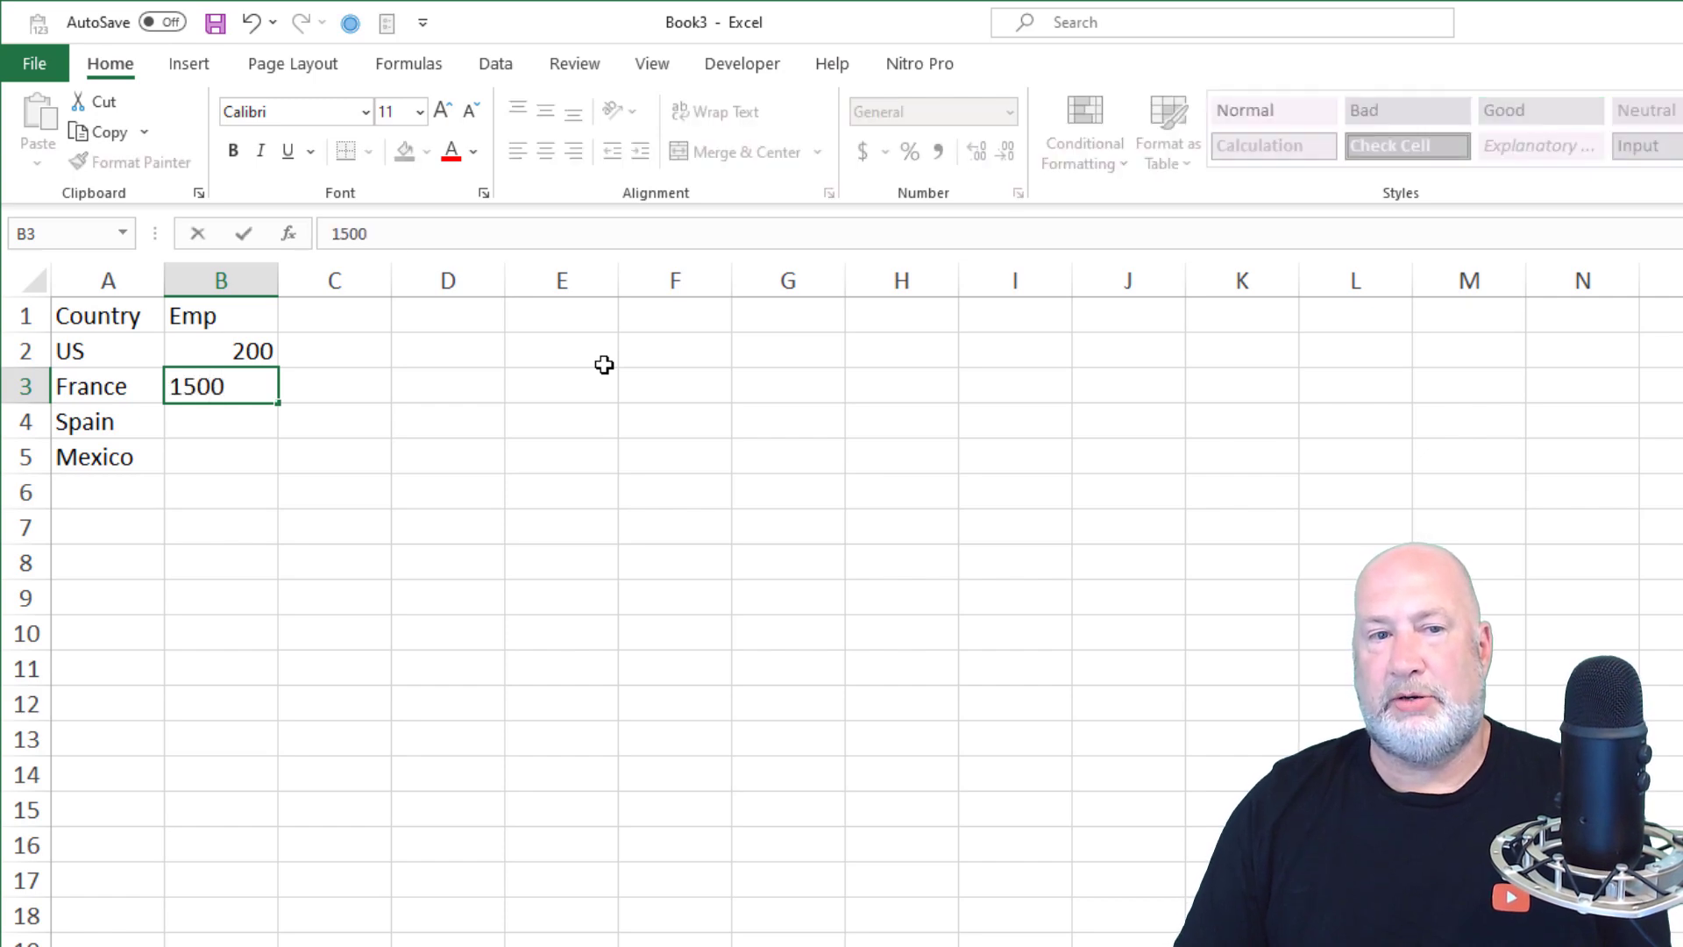
key("Return")
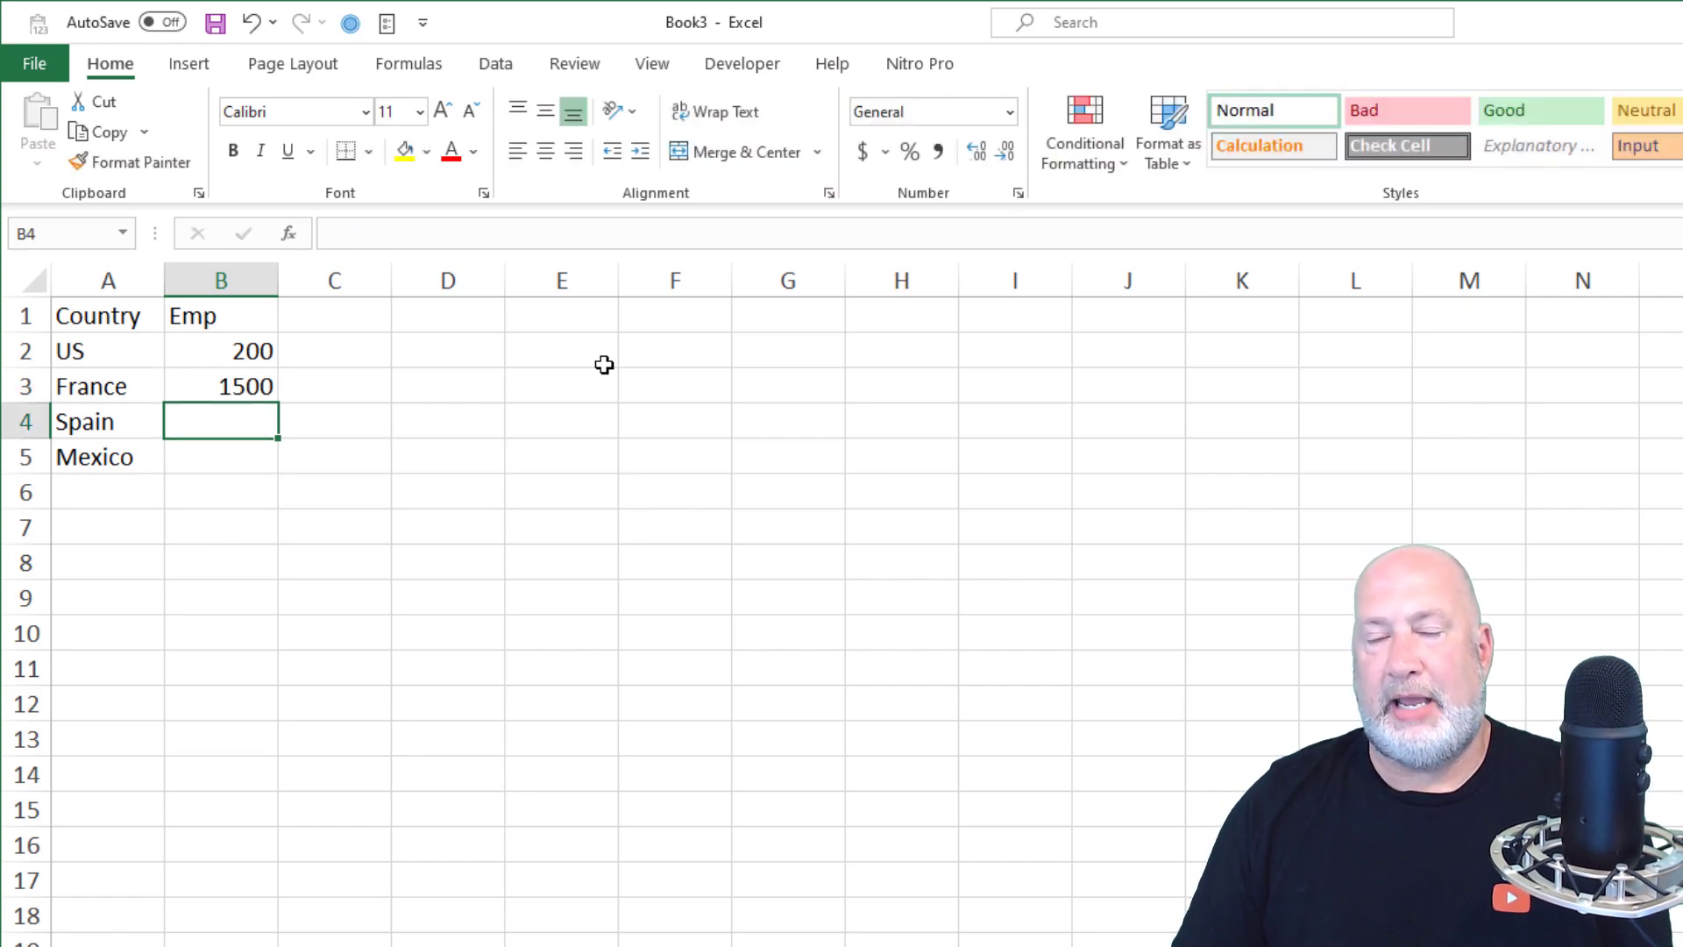
Step: Complete the Emp column with 1200 for Spain in B4 and 900 for Mexico in B5
type("1200")
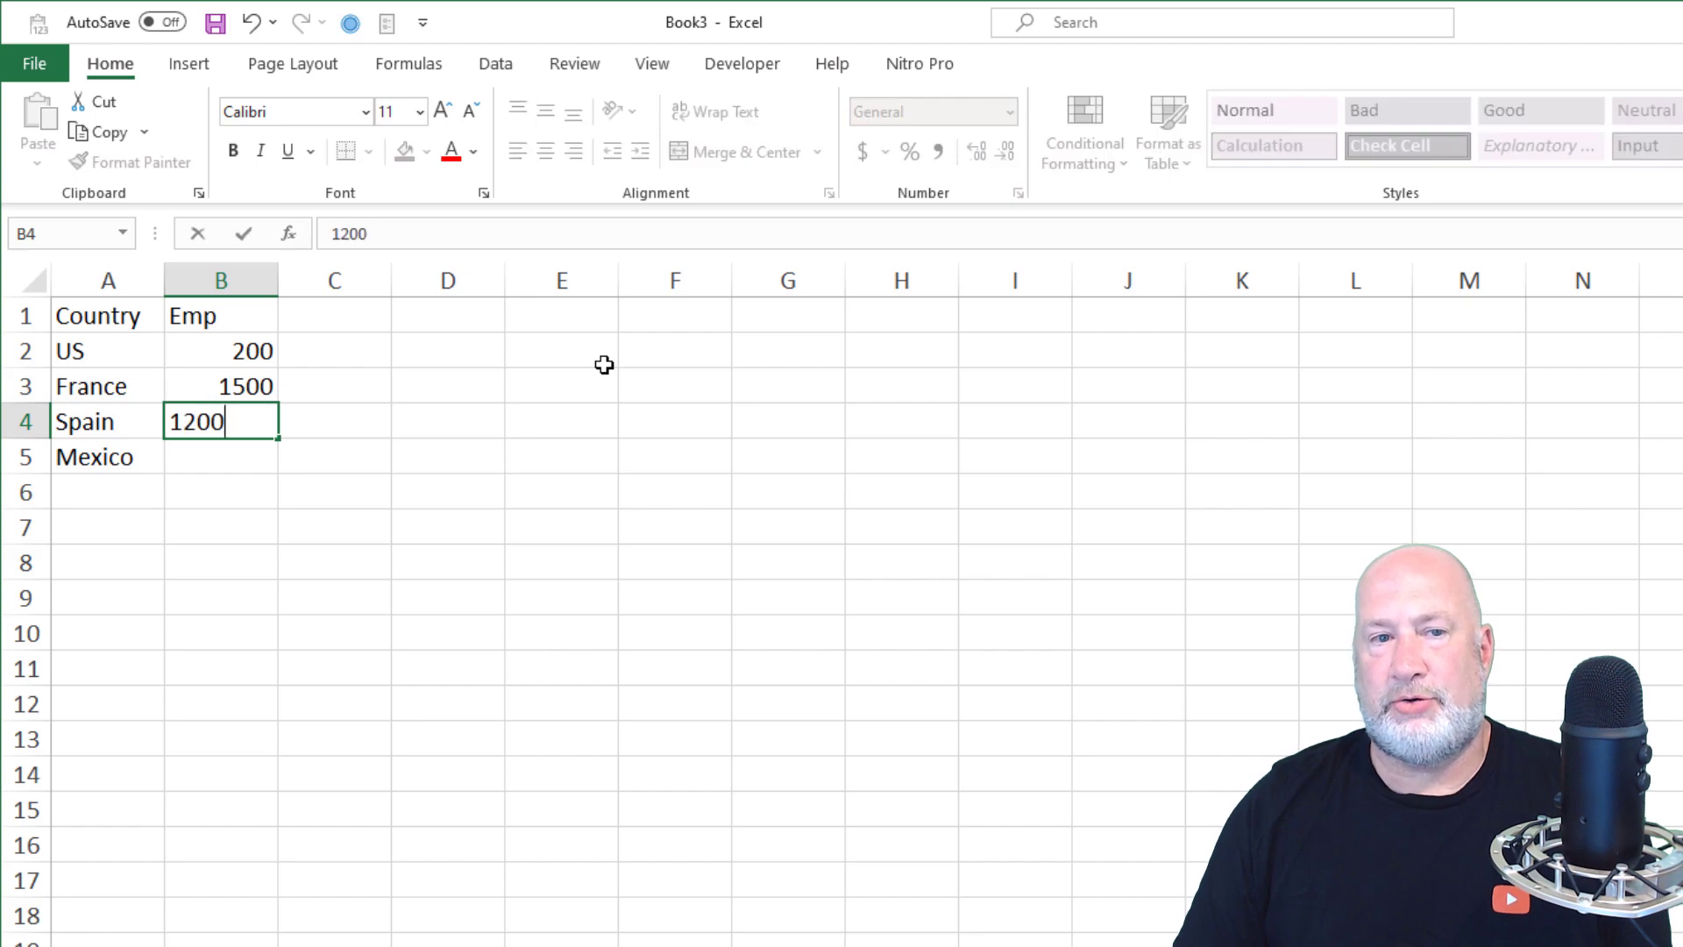
key("Return")
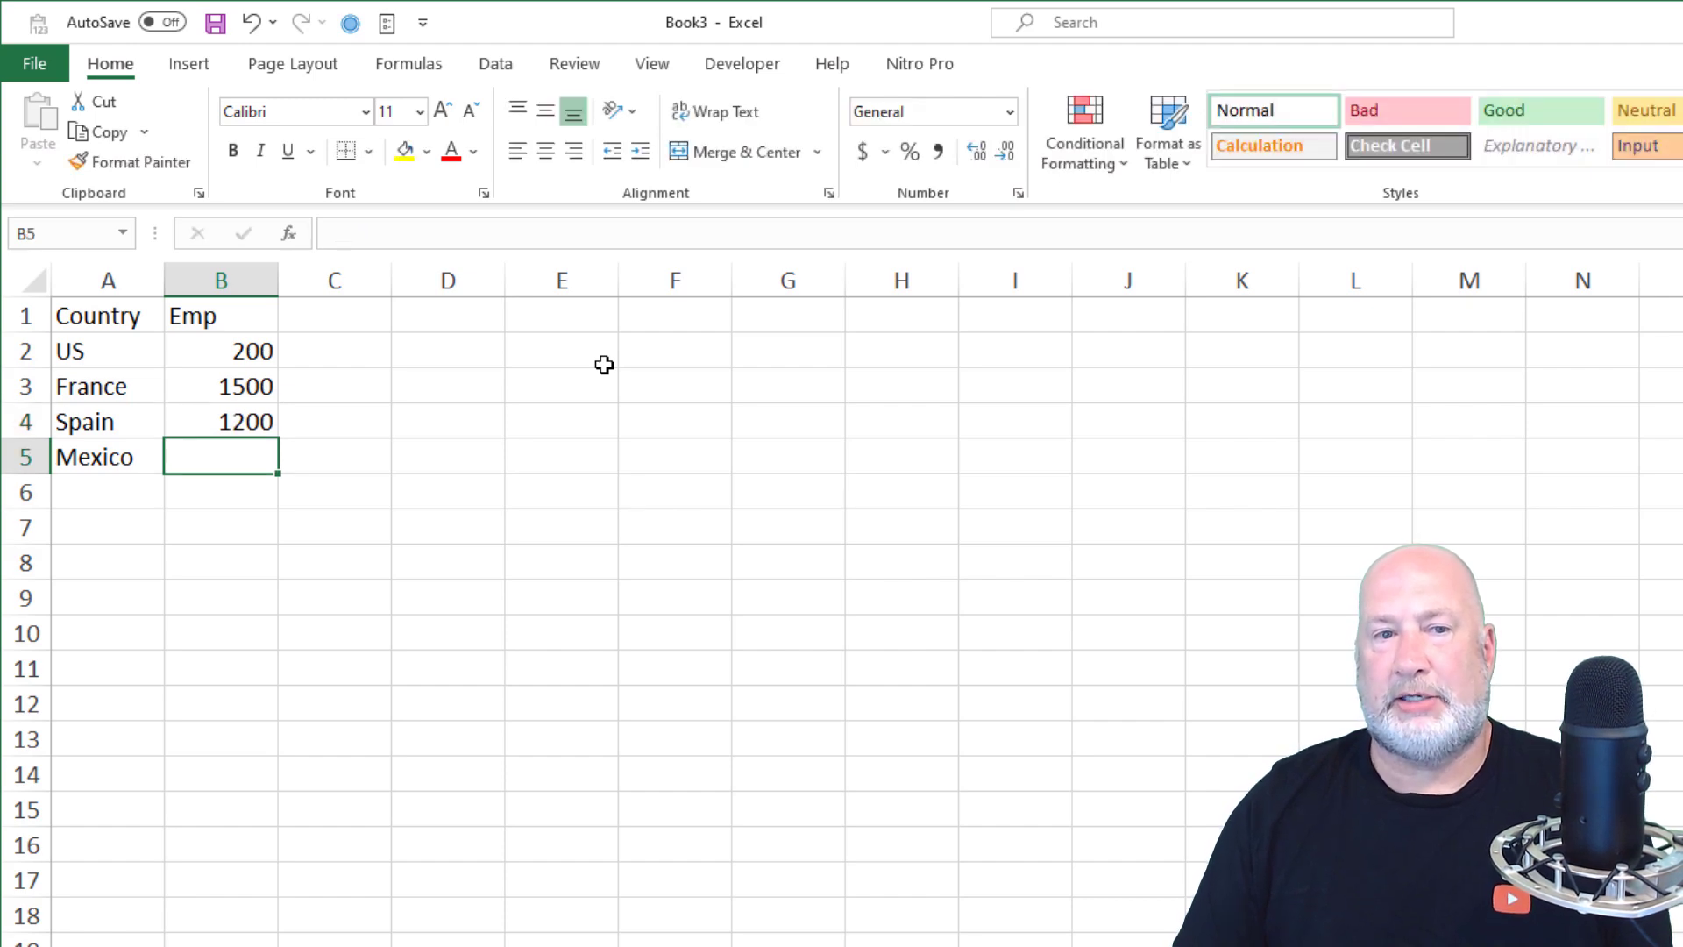
type("900")
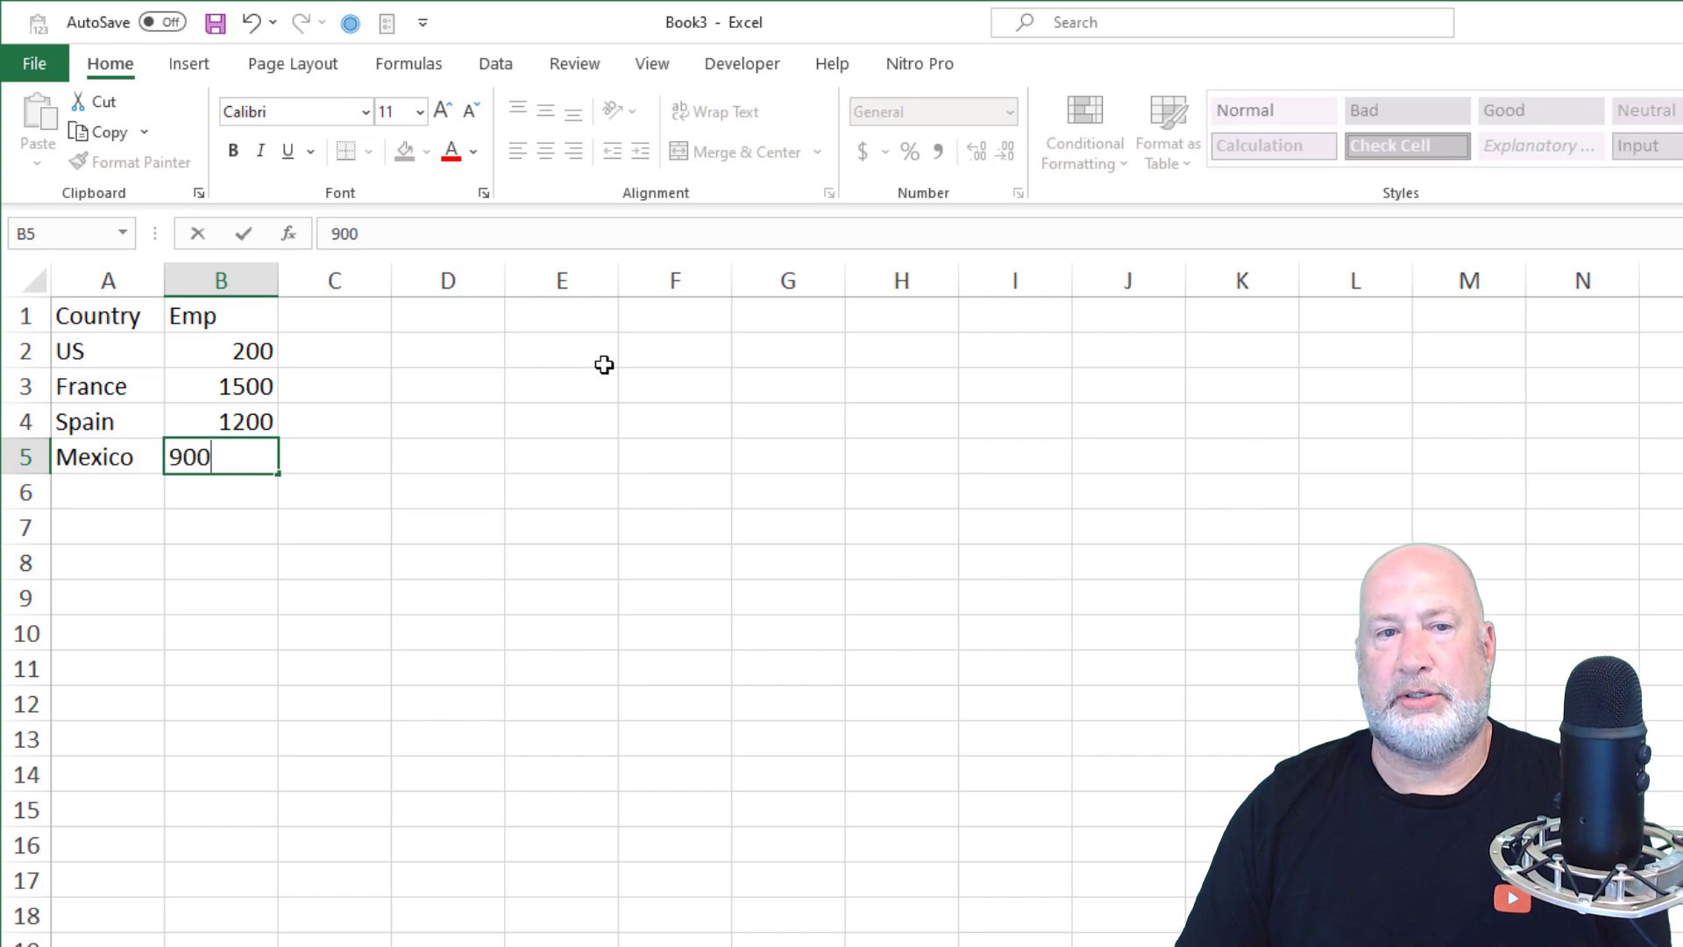
key("Return")
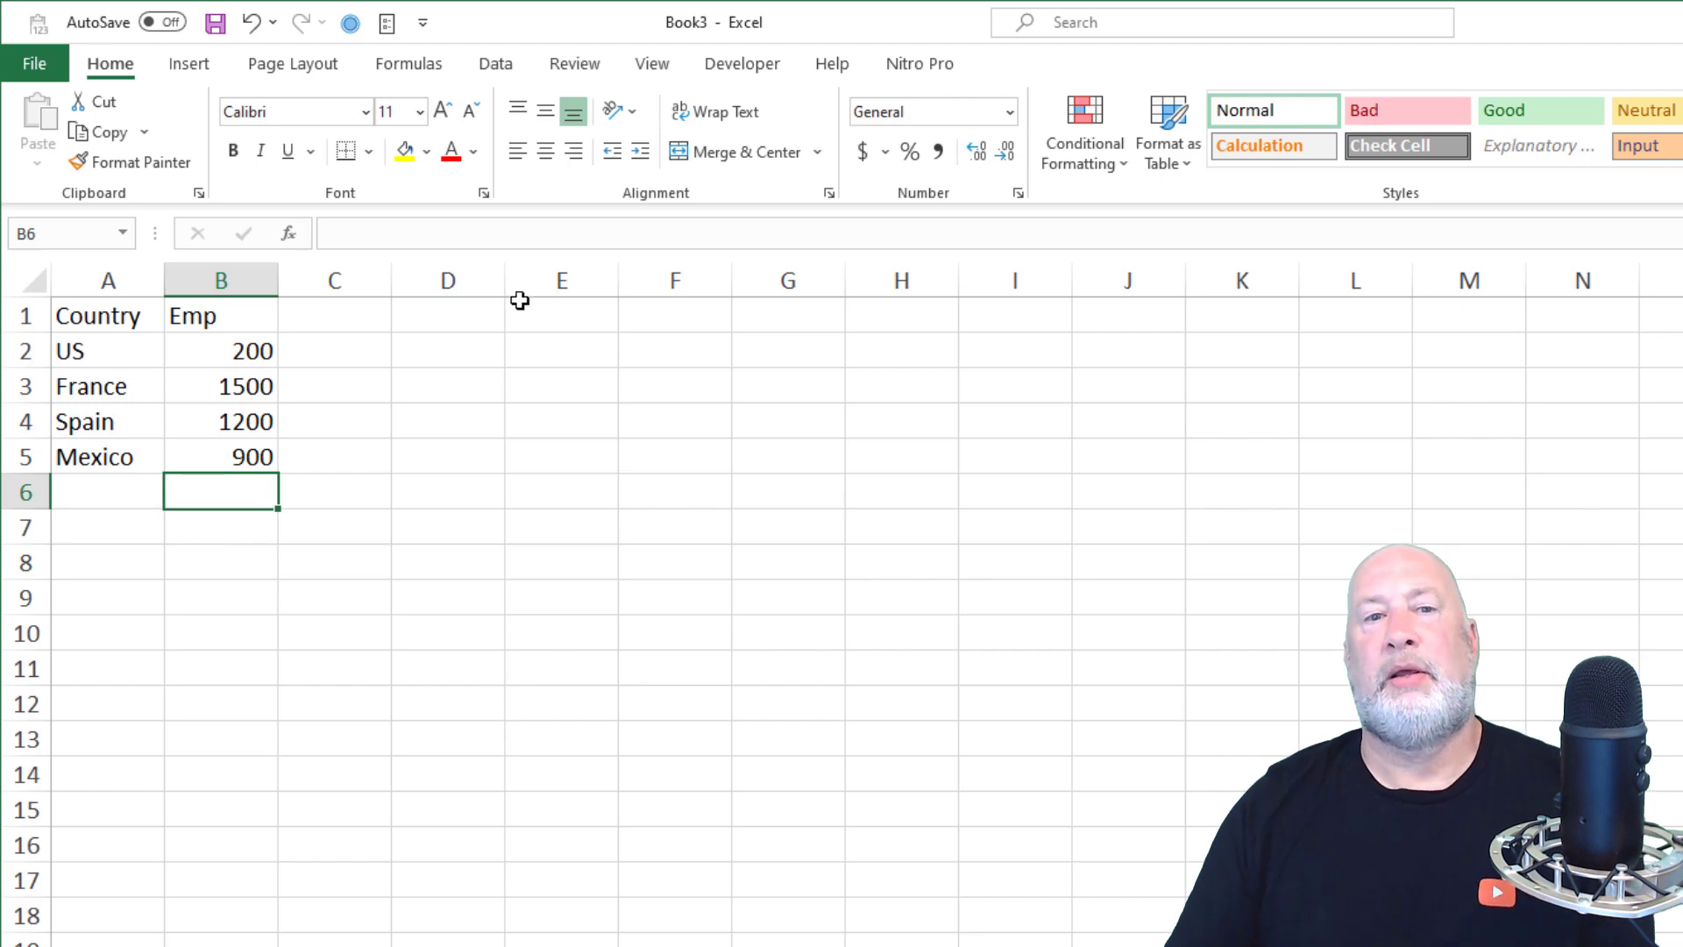
Step: Enter the heading Opened in cell C1
left_click(365, 319)
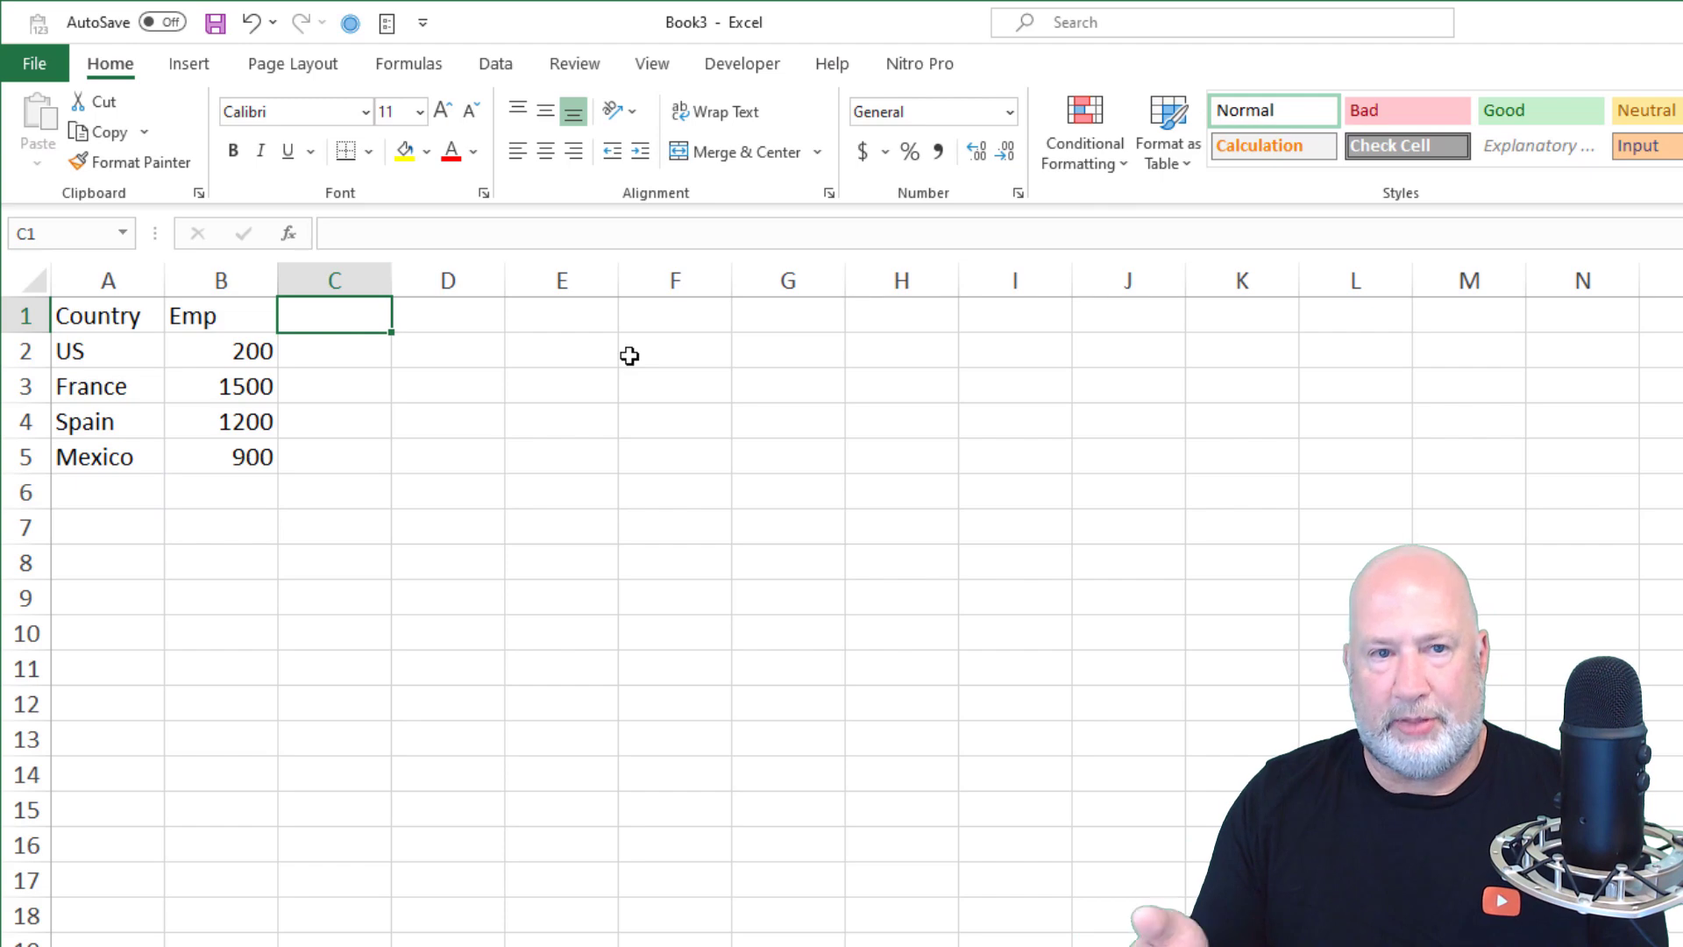
type("Opened")
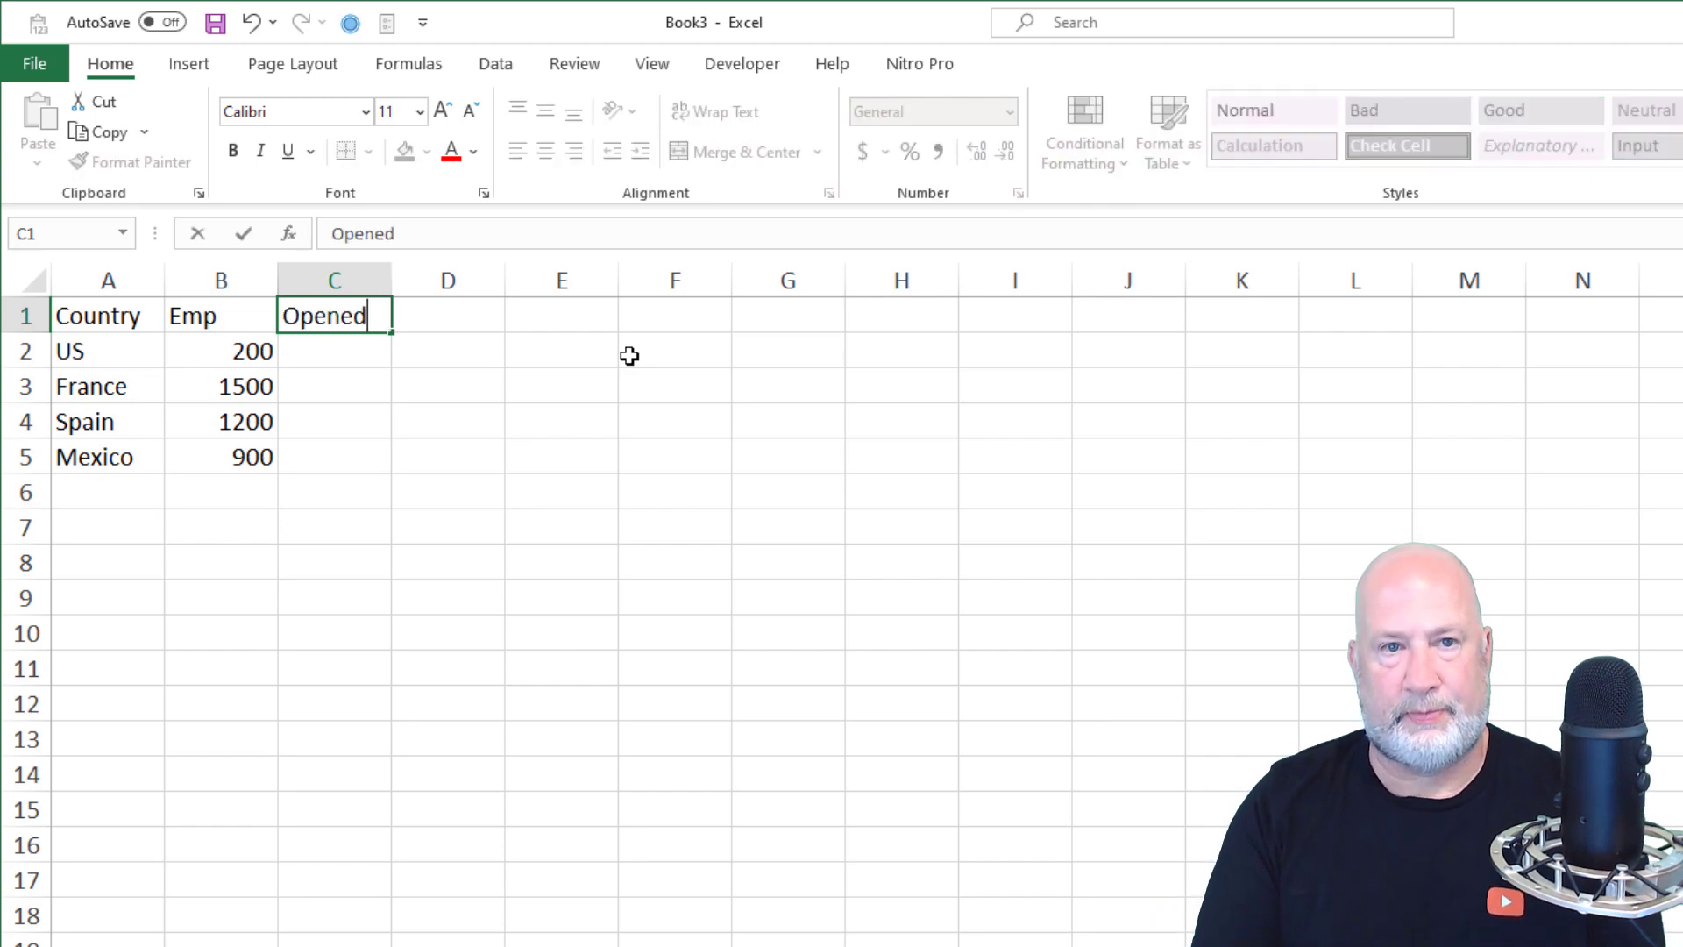
key("Return")
key("Up")
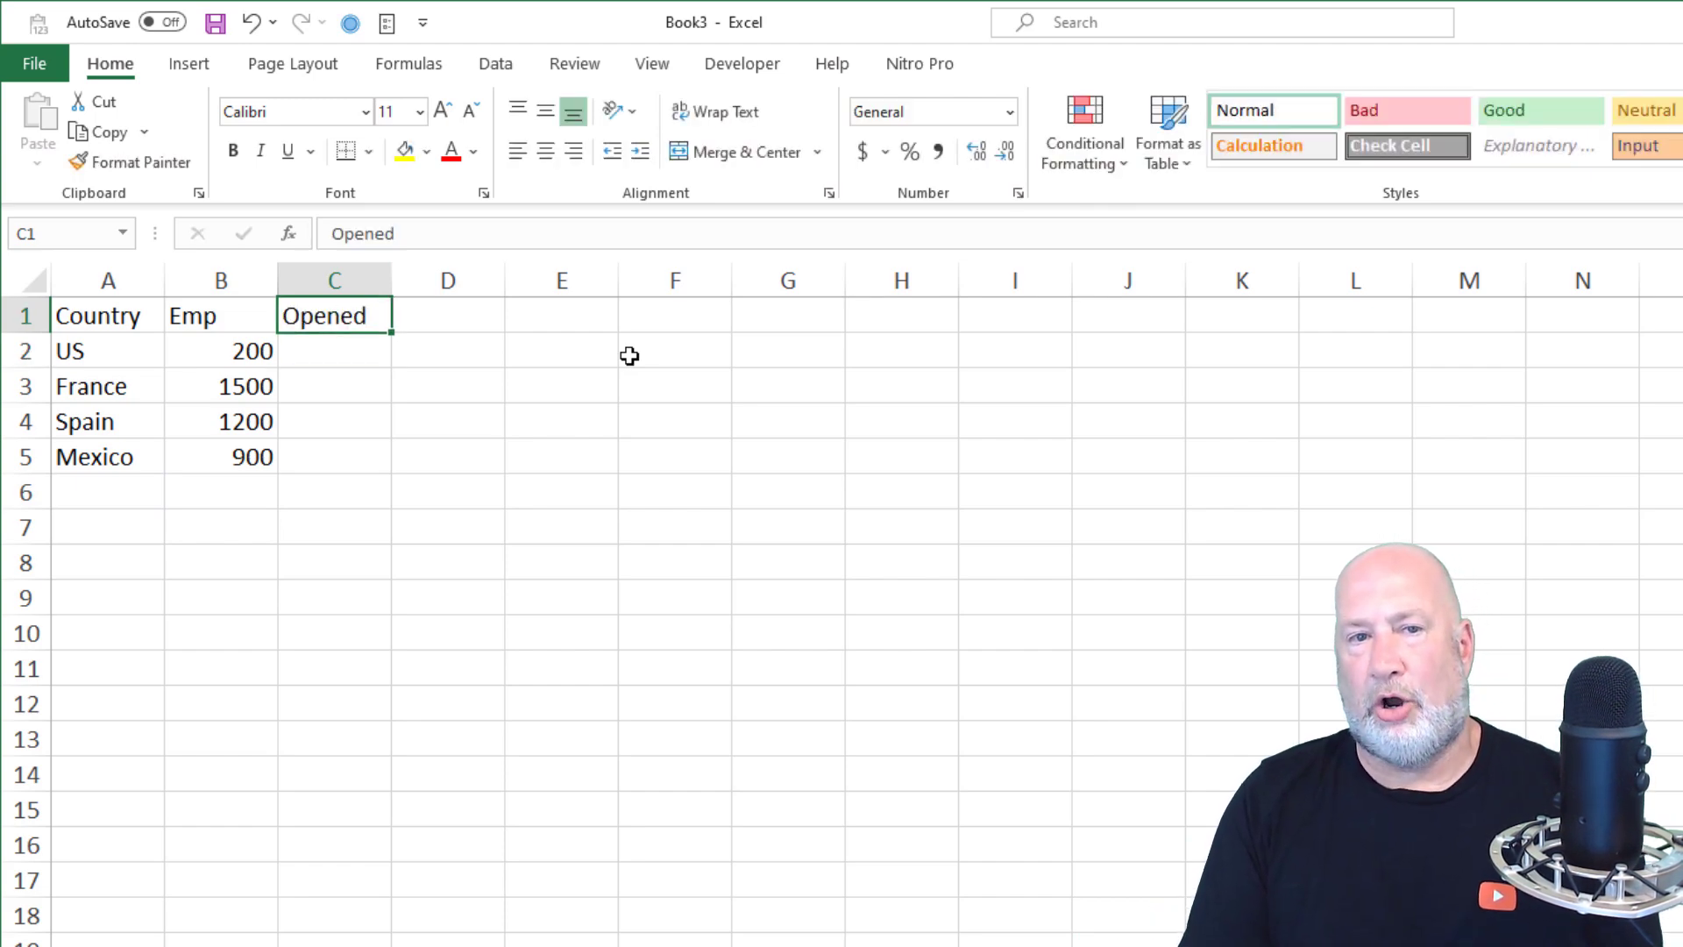
key("Down")
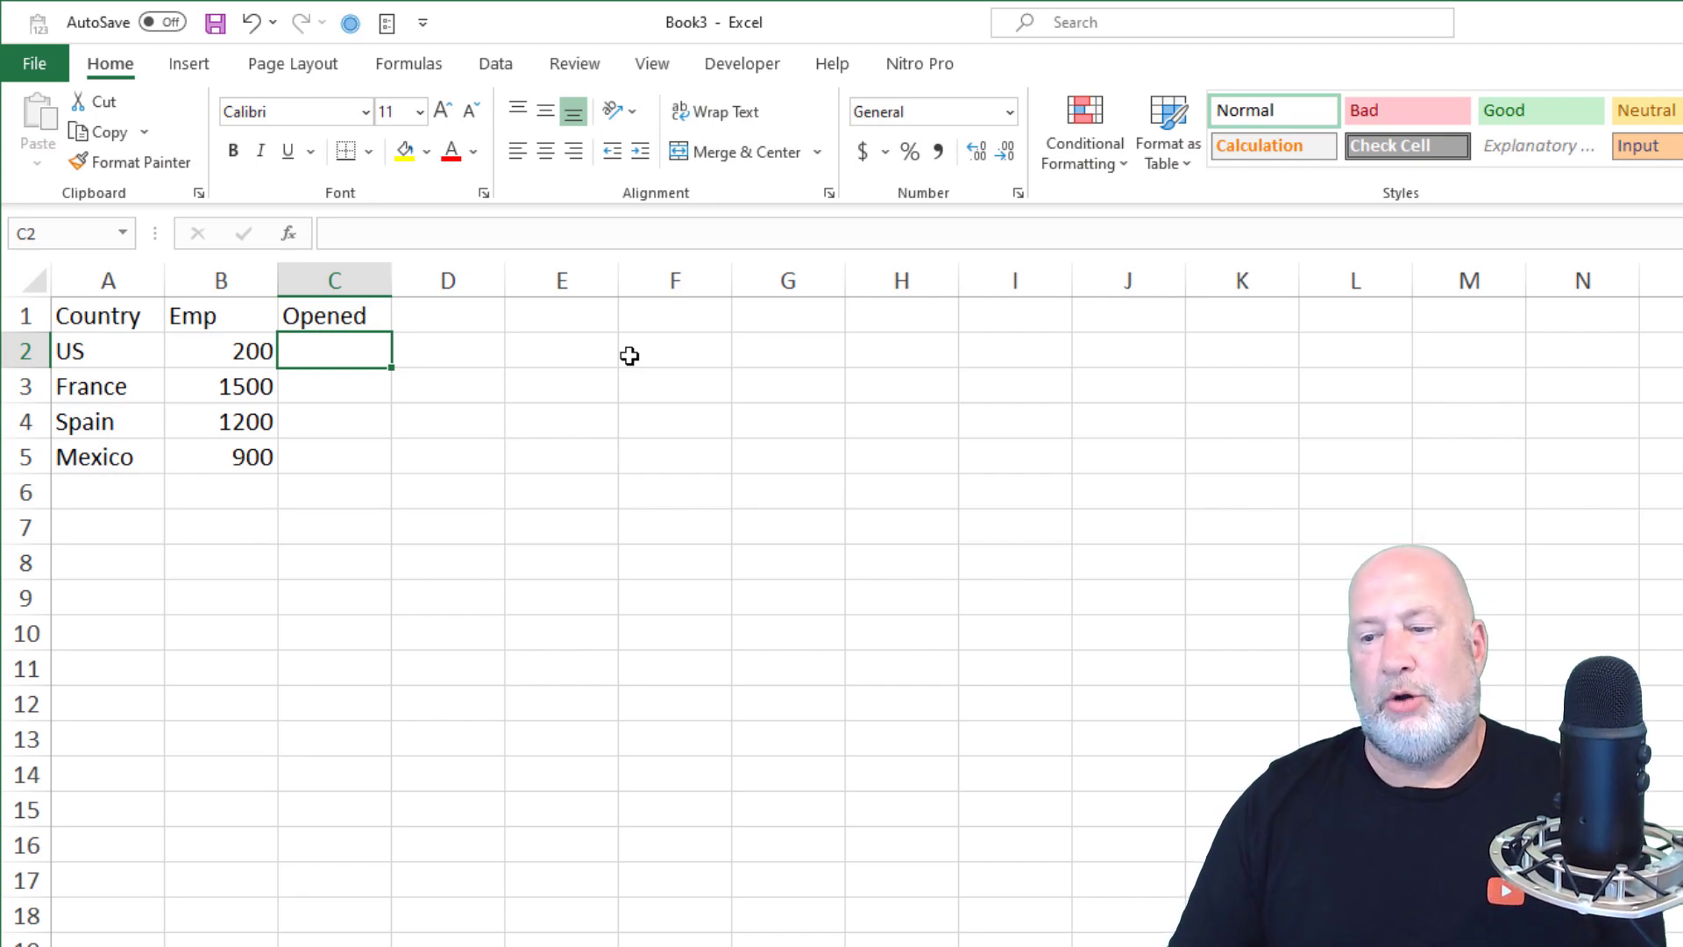
Step: Enter the opening dates 8/20/2020 for US in C2 and 7/24/2018 for France in C3
type("8/")
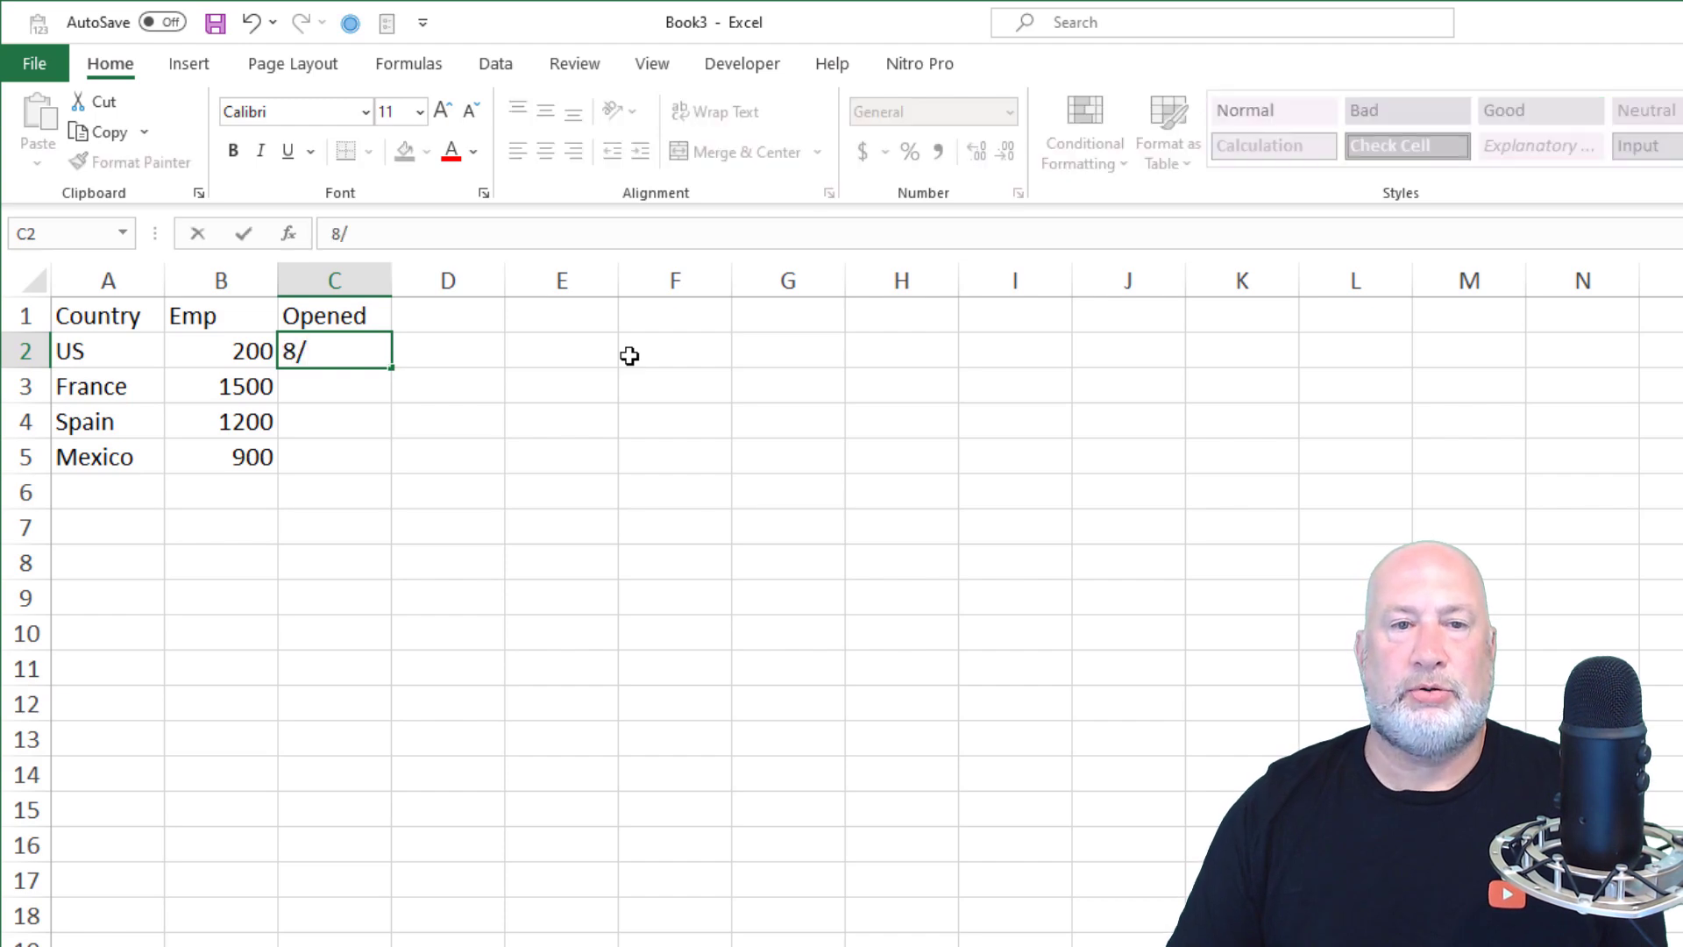
type("20/")
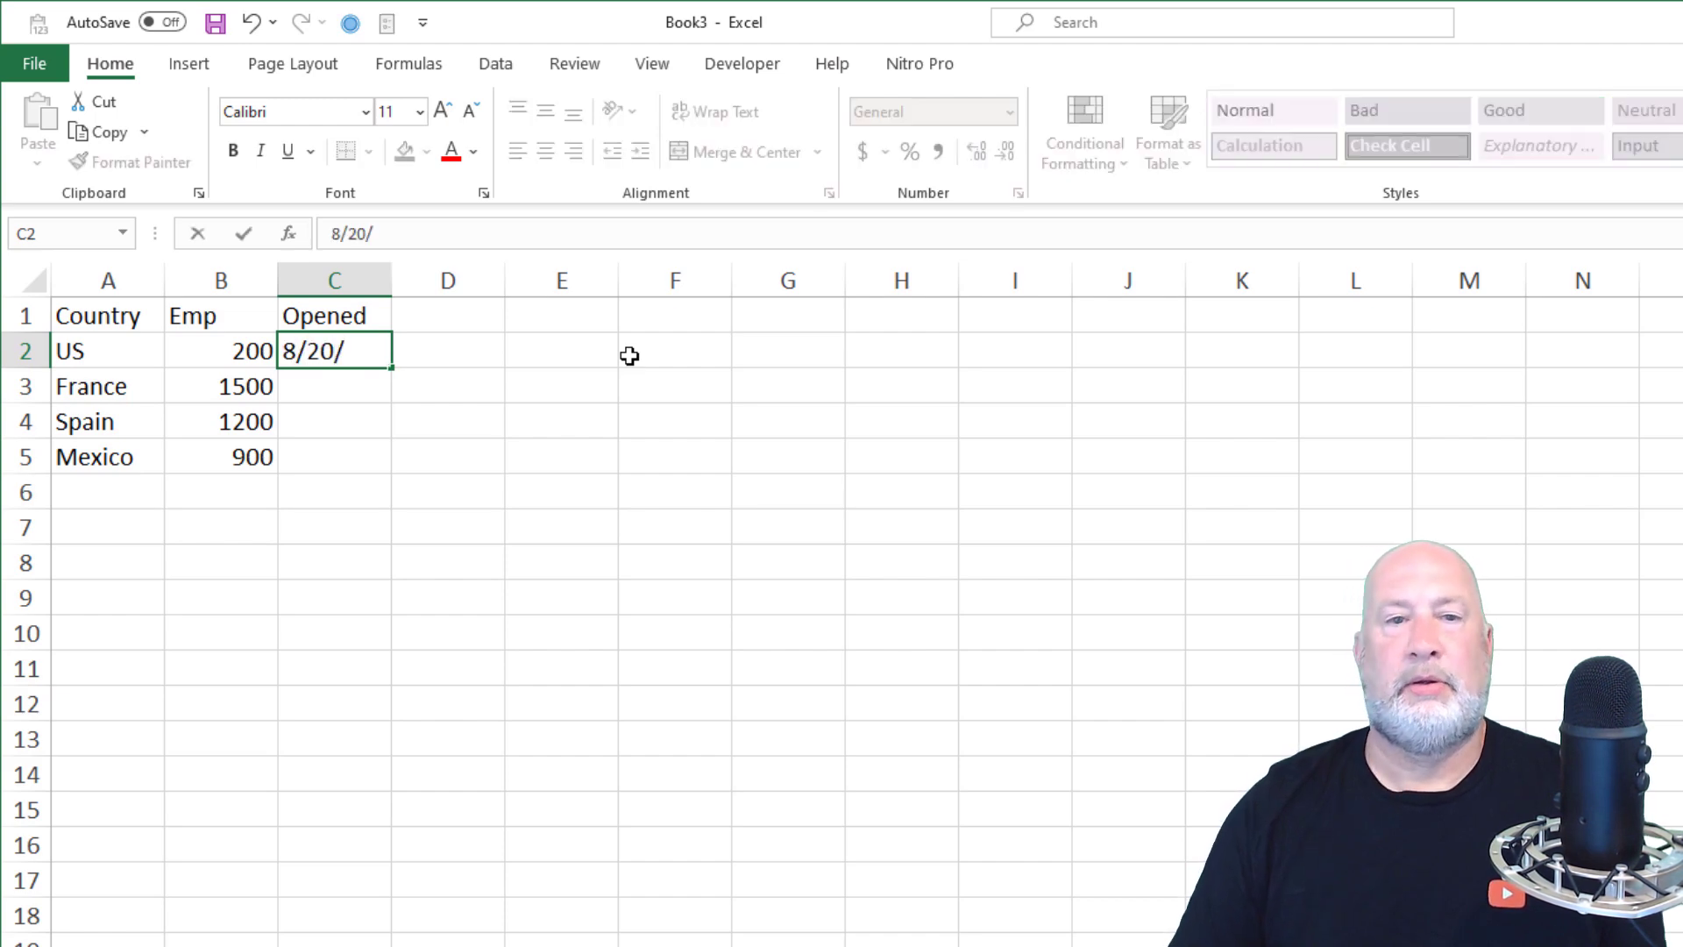
type("2020")
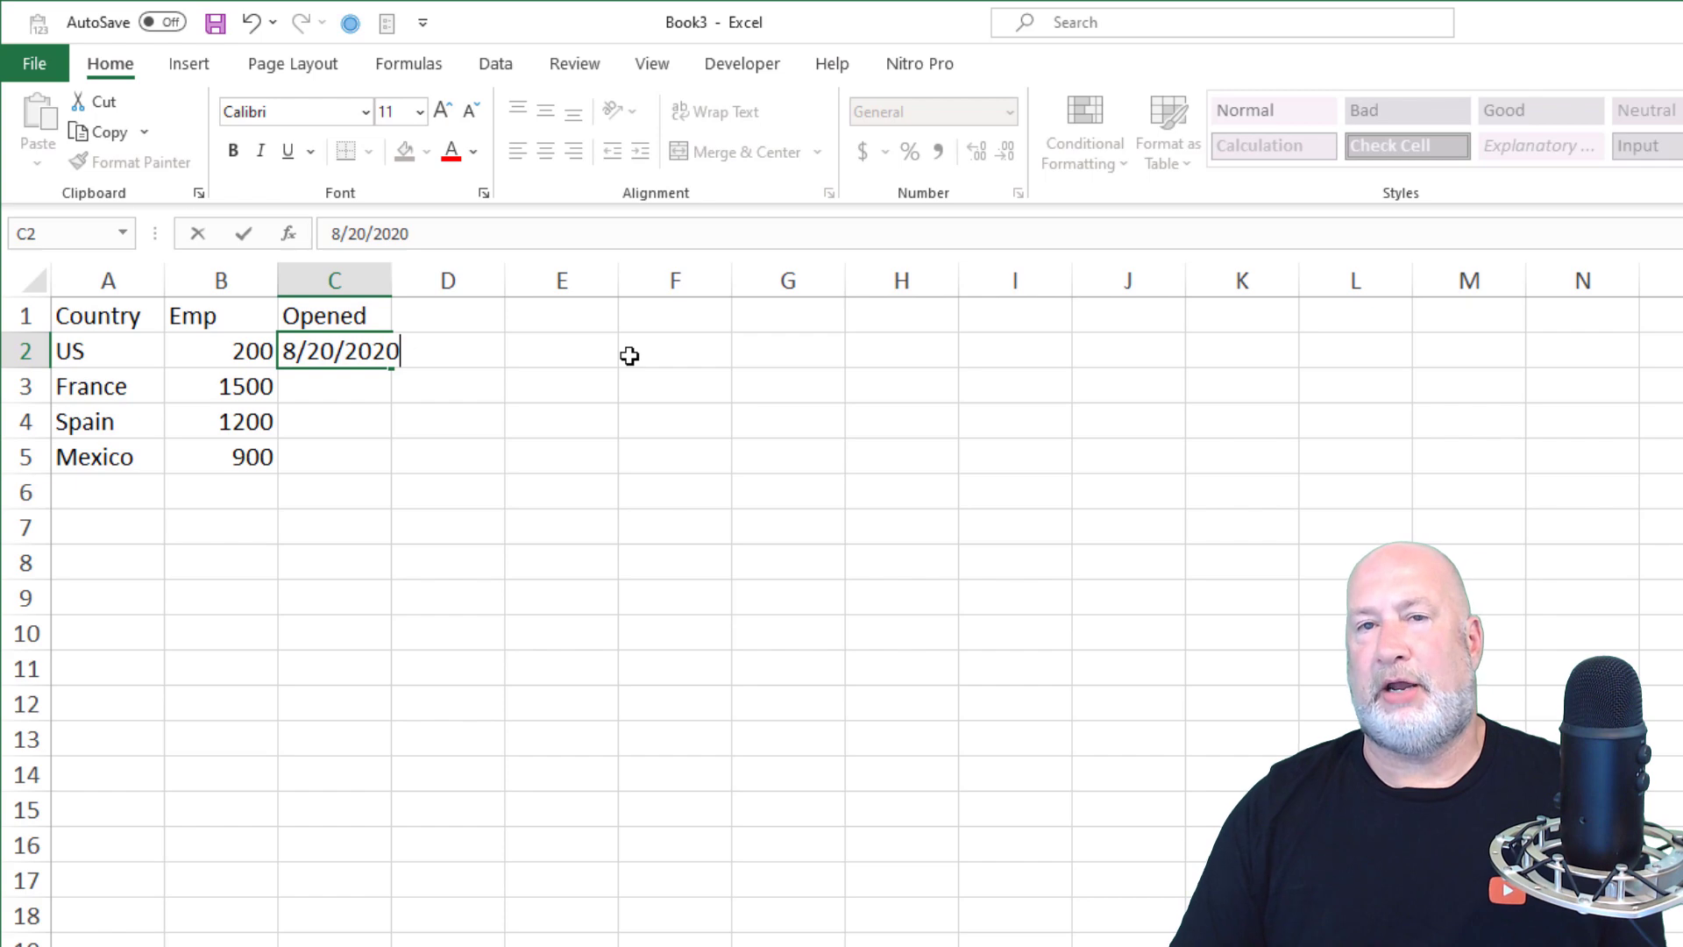
key("Return")
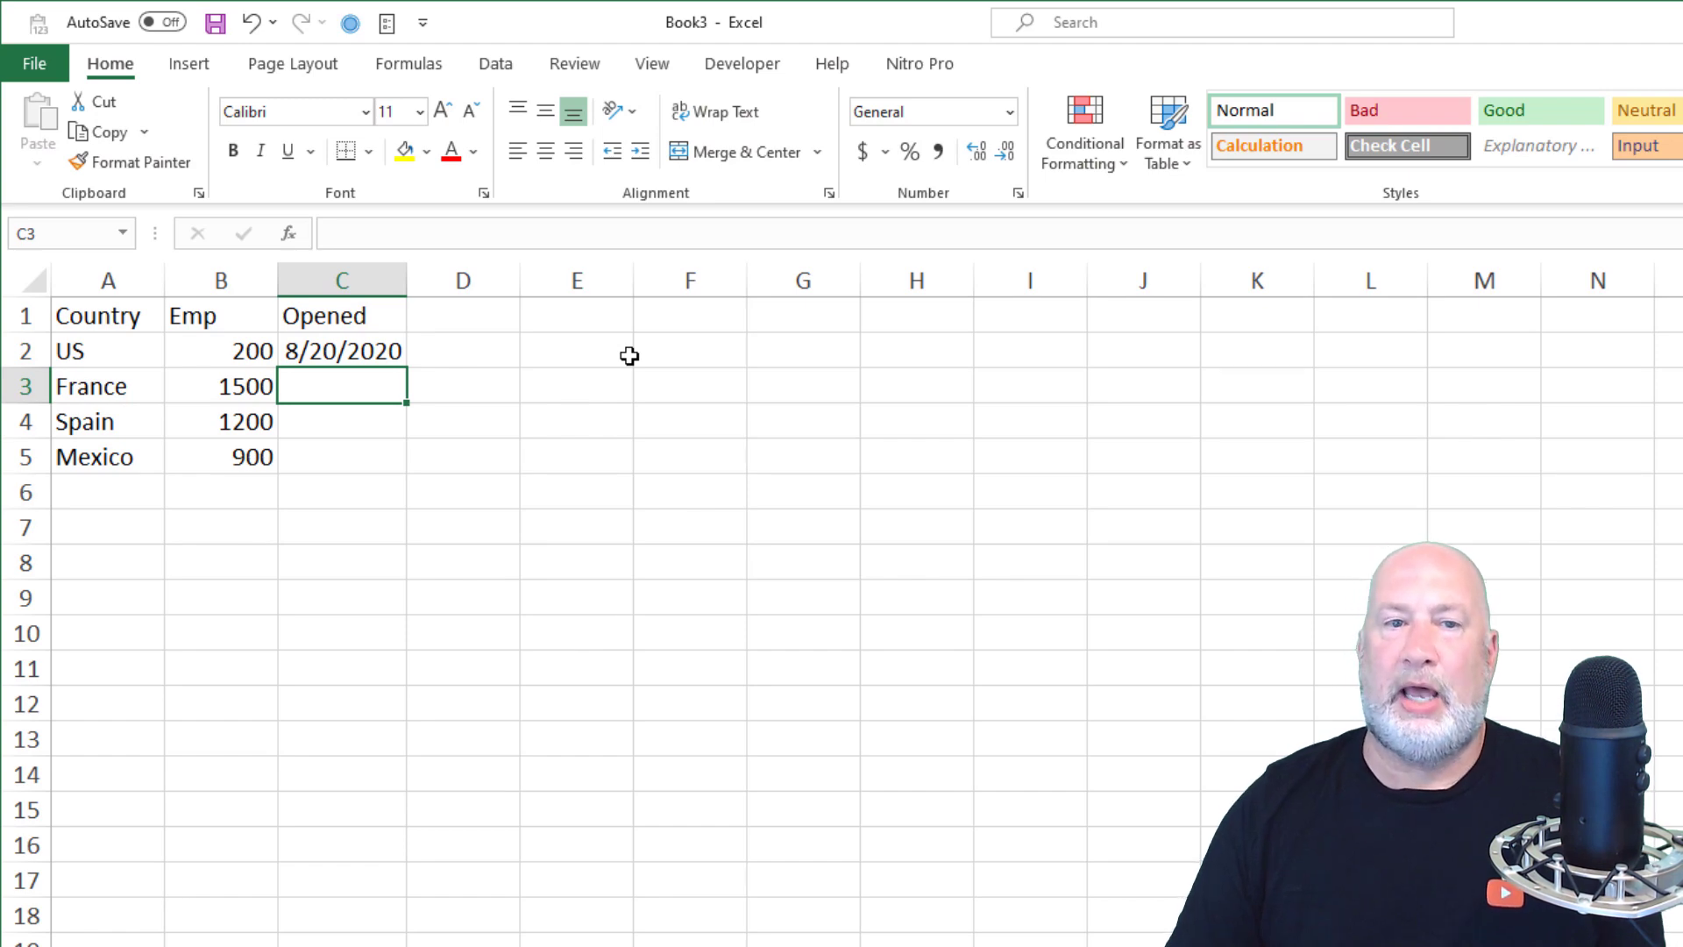
type("7/")
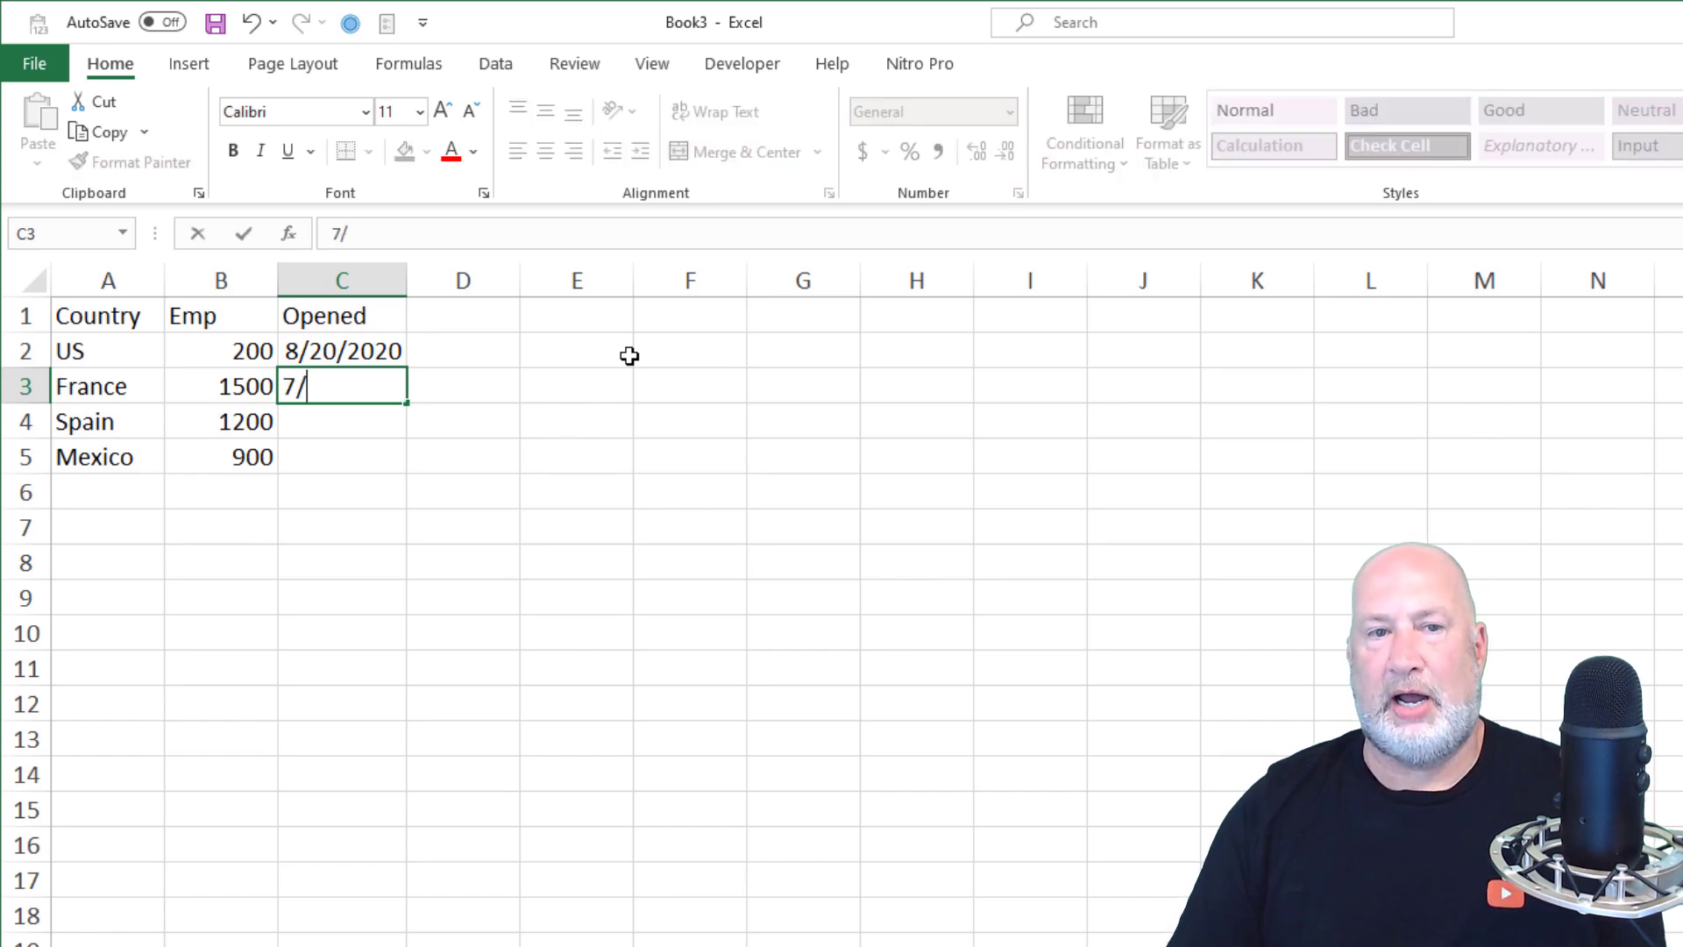
type("24")
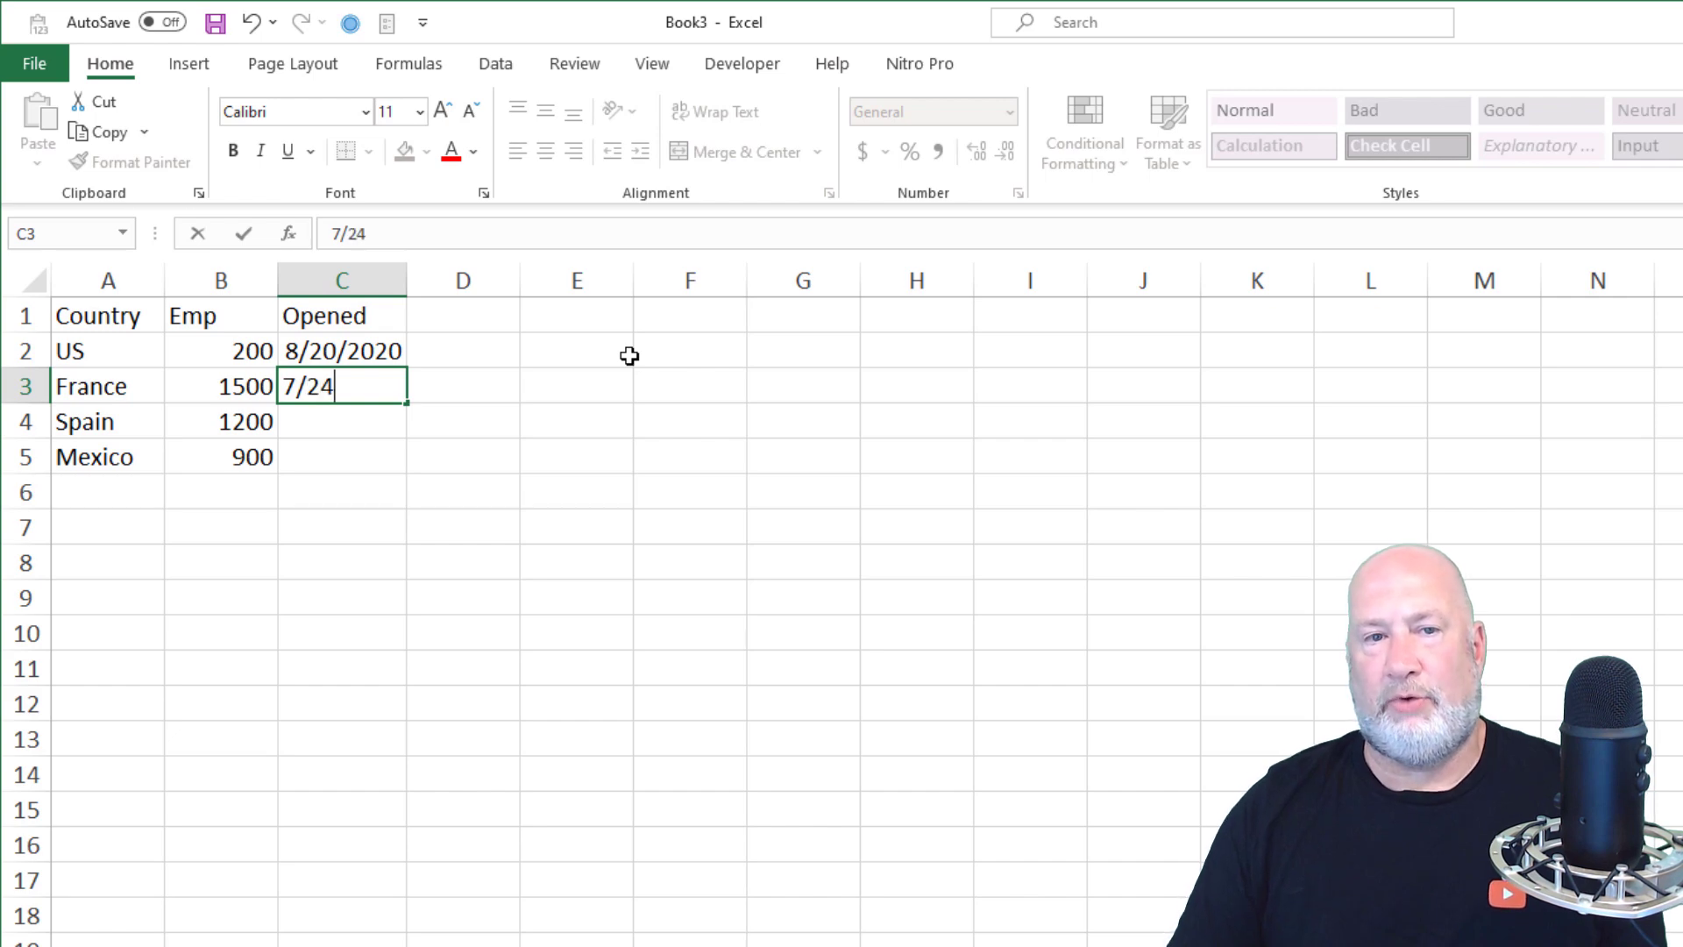
type("/2018")
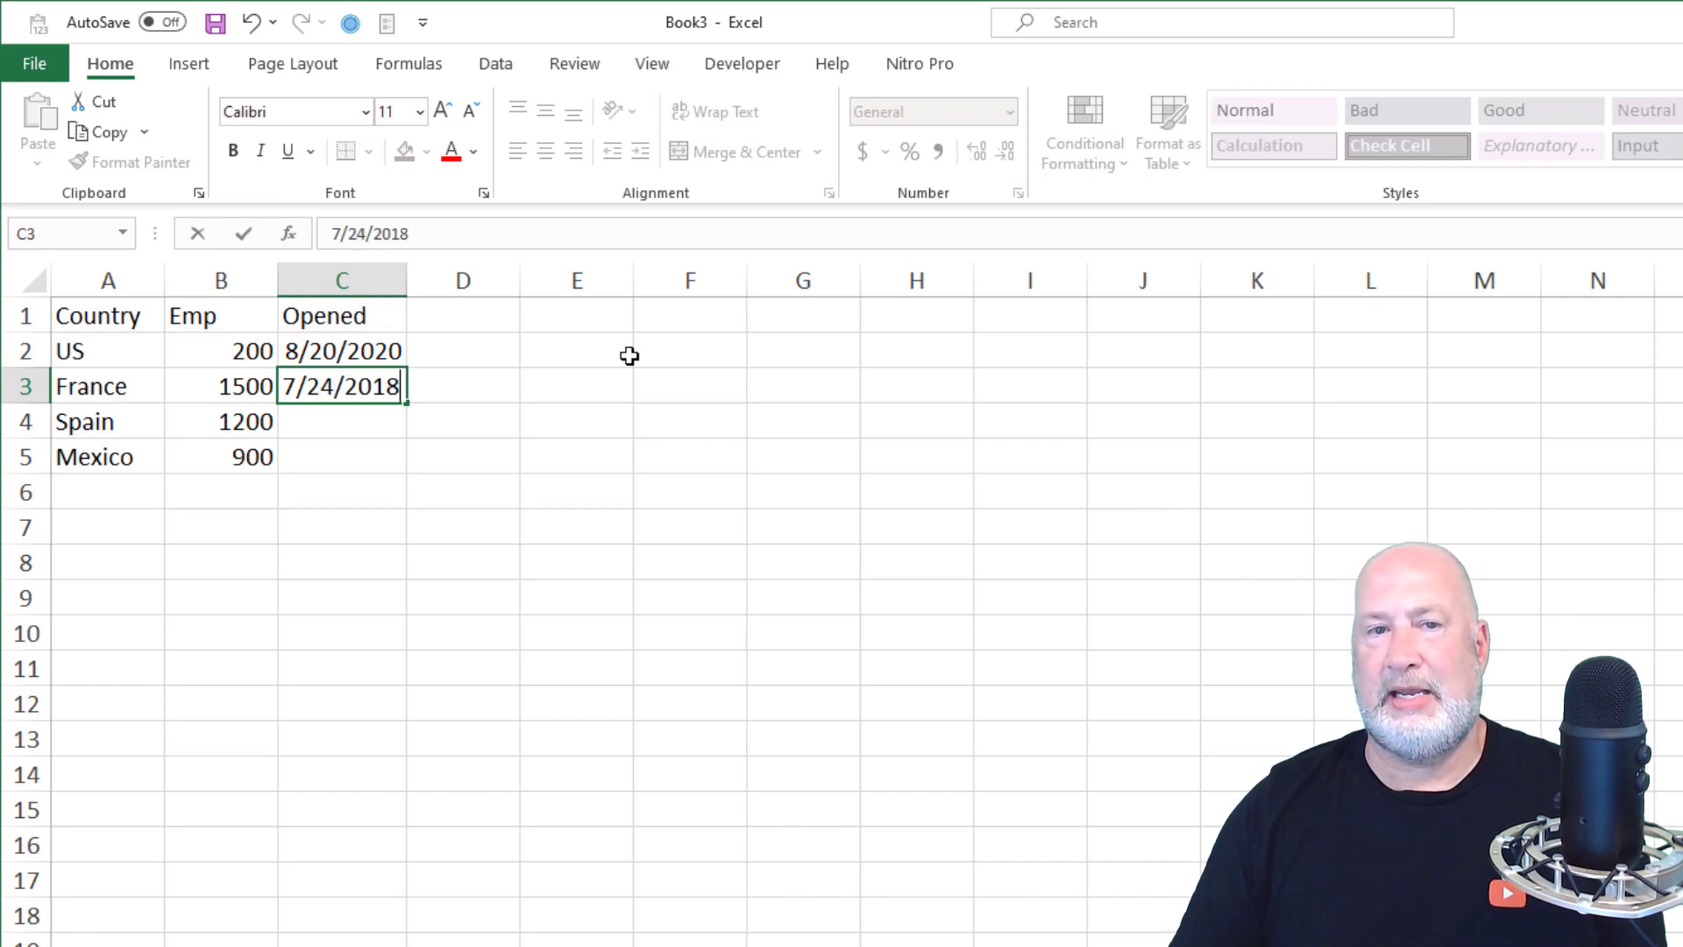
key("Return")
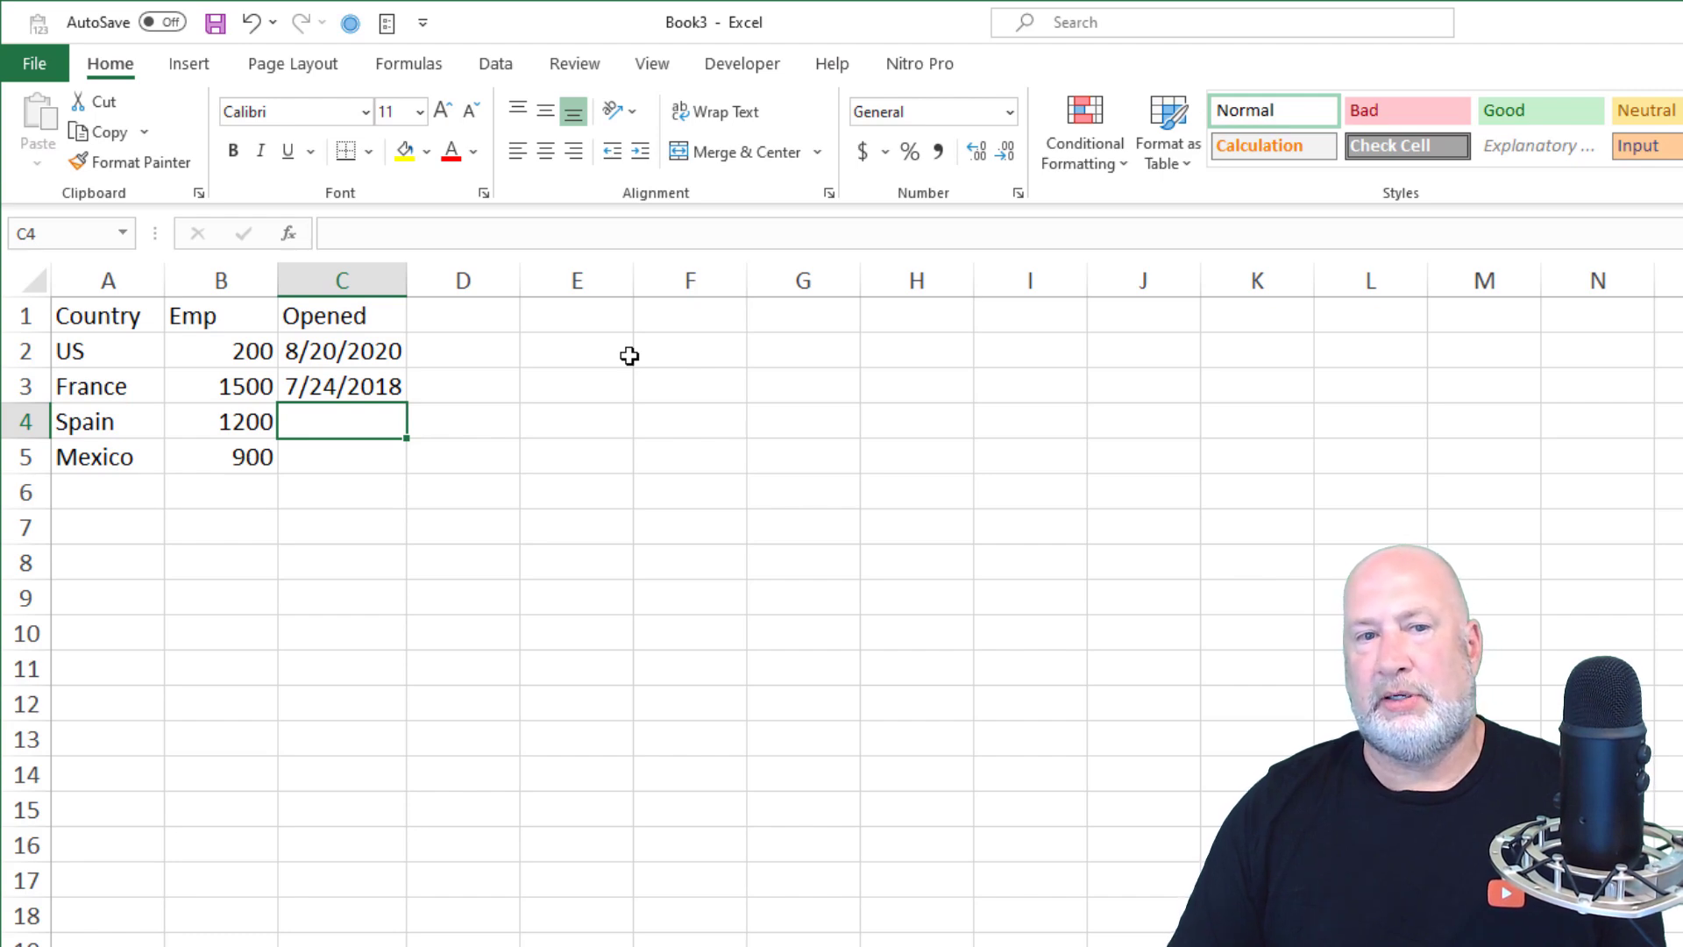
Step: Enter the opening dates 2/18/2019 for Spain in C4 and 1/29/2020 for Mexico in C5
type("2/")
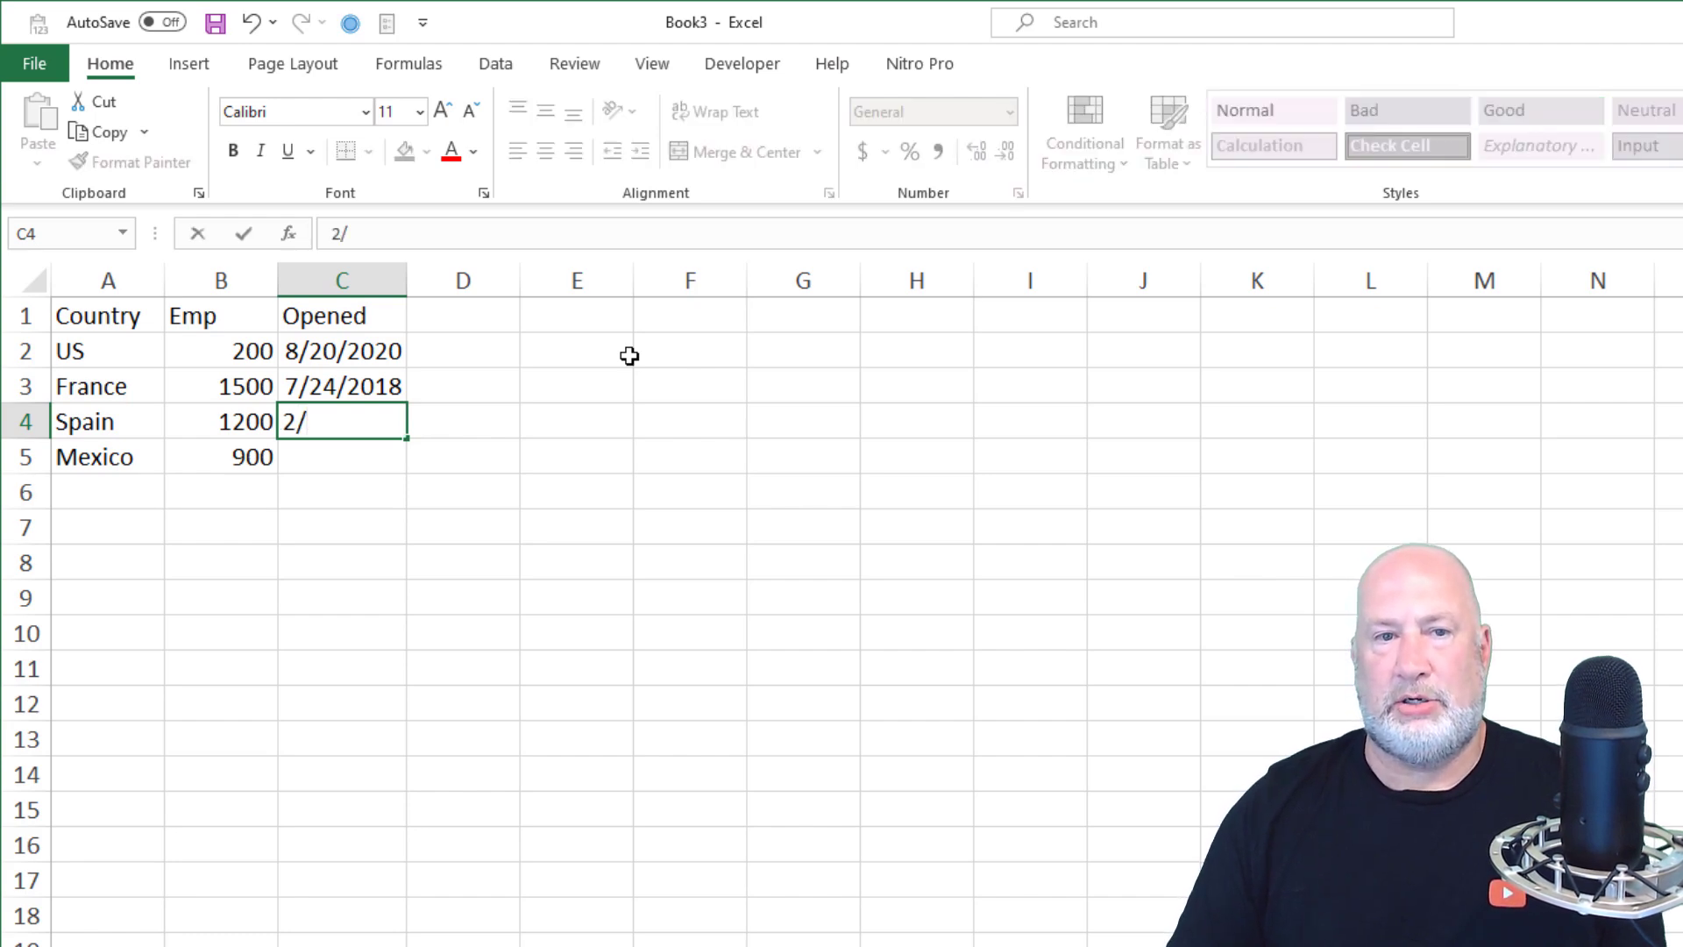
type("18/2")
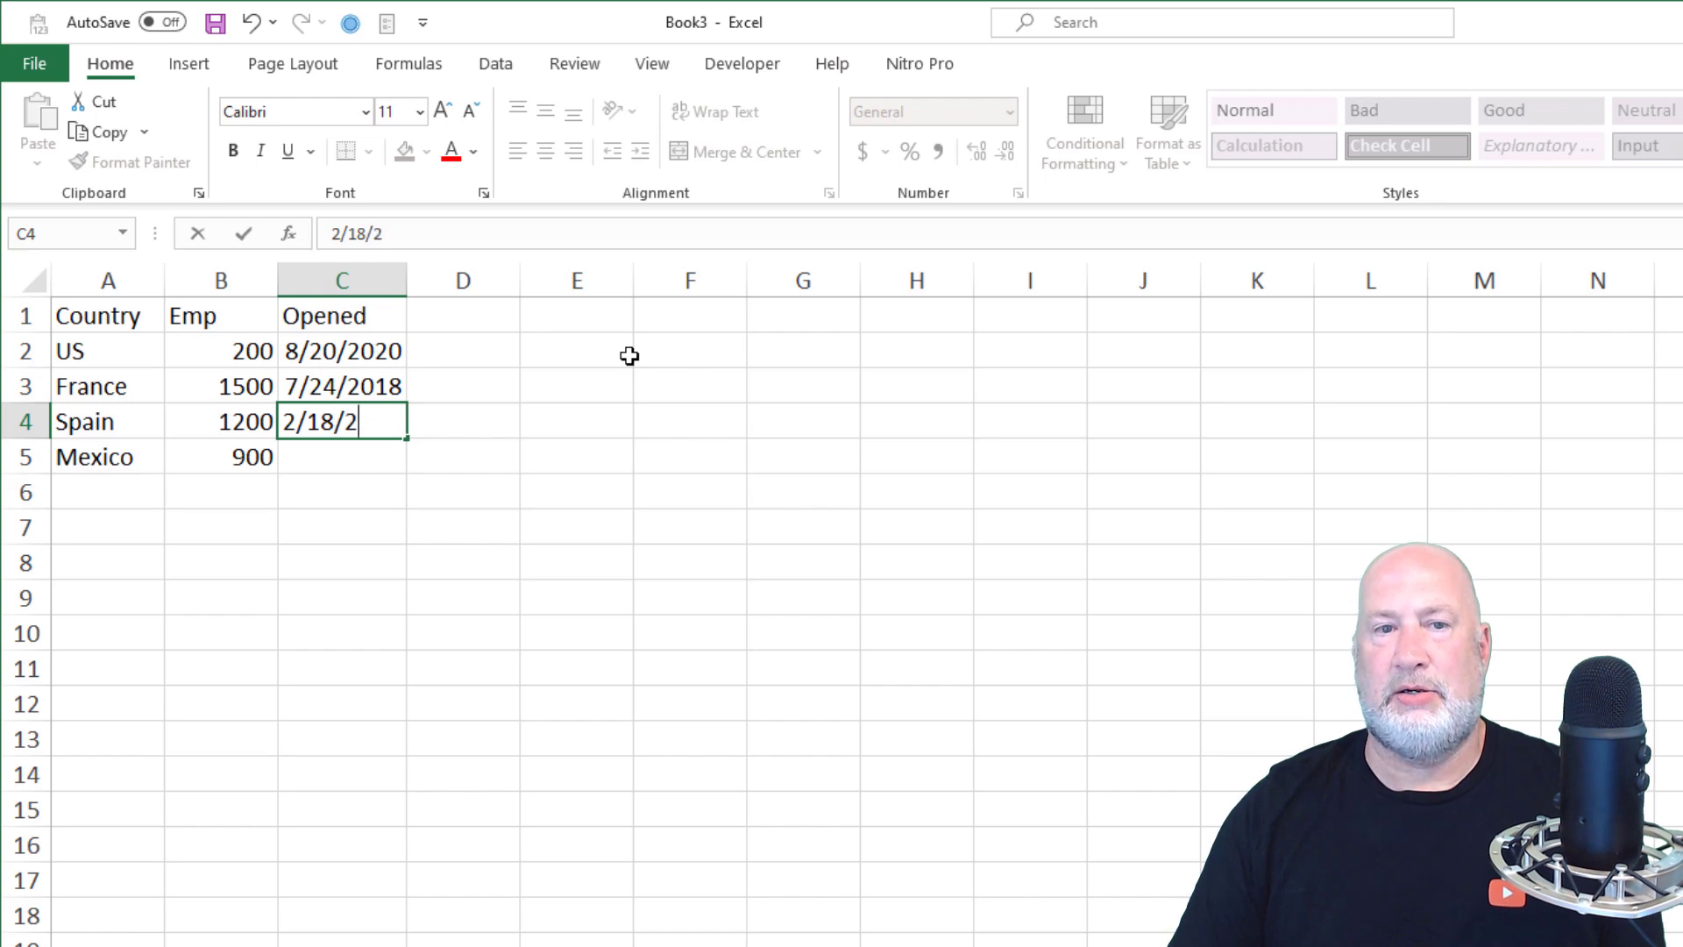
type("019")
key("Return")
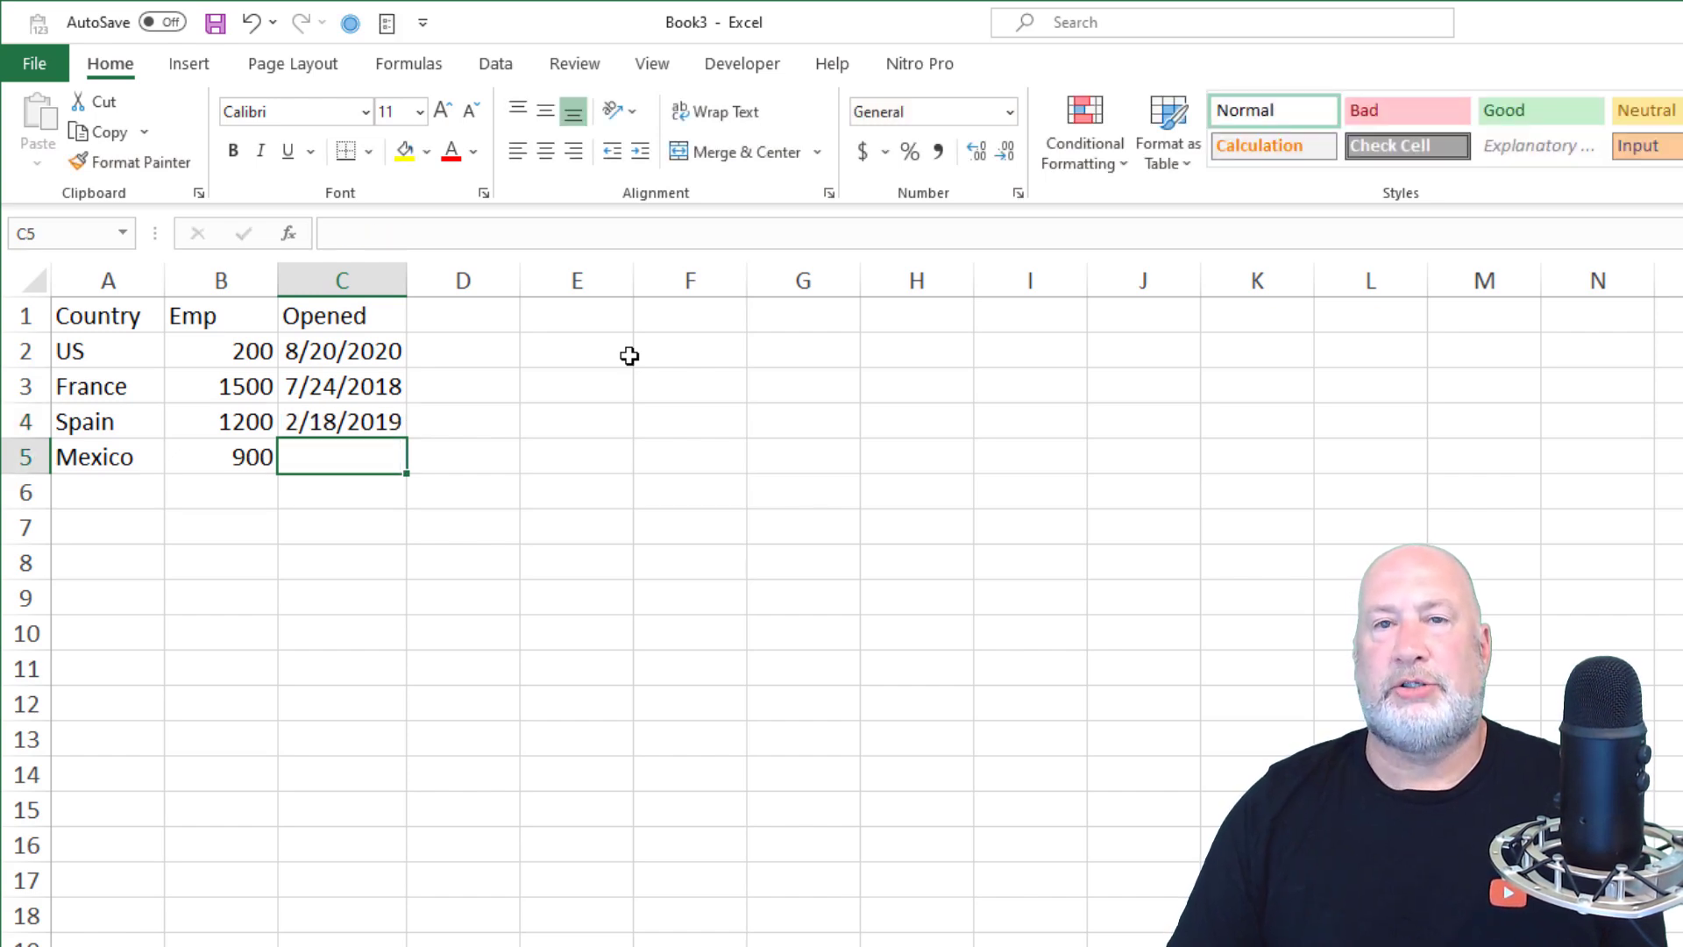
type("1/")
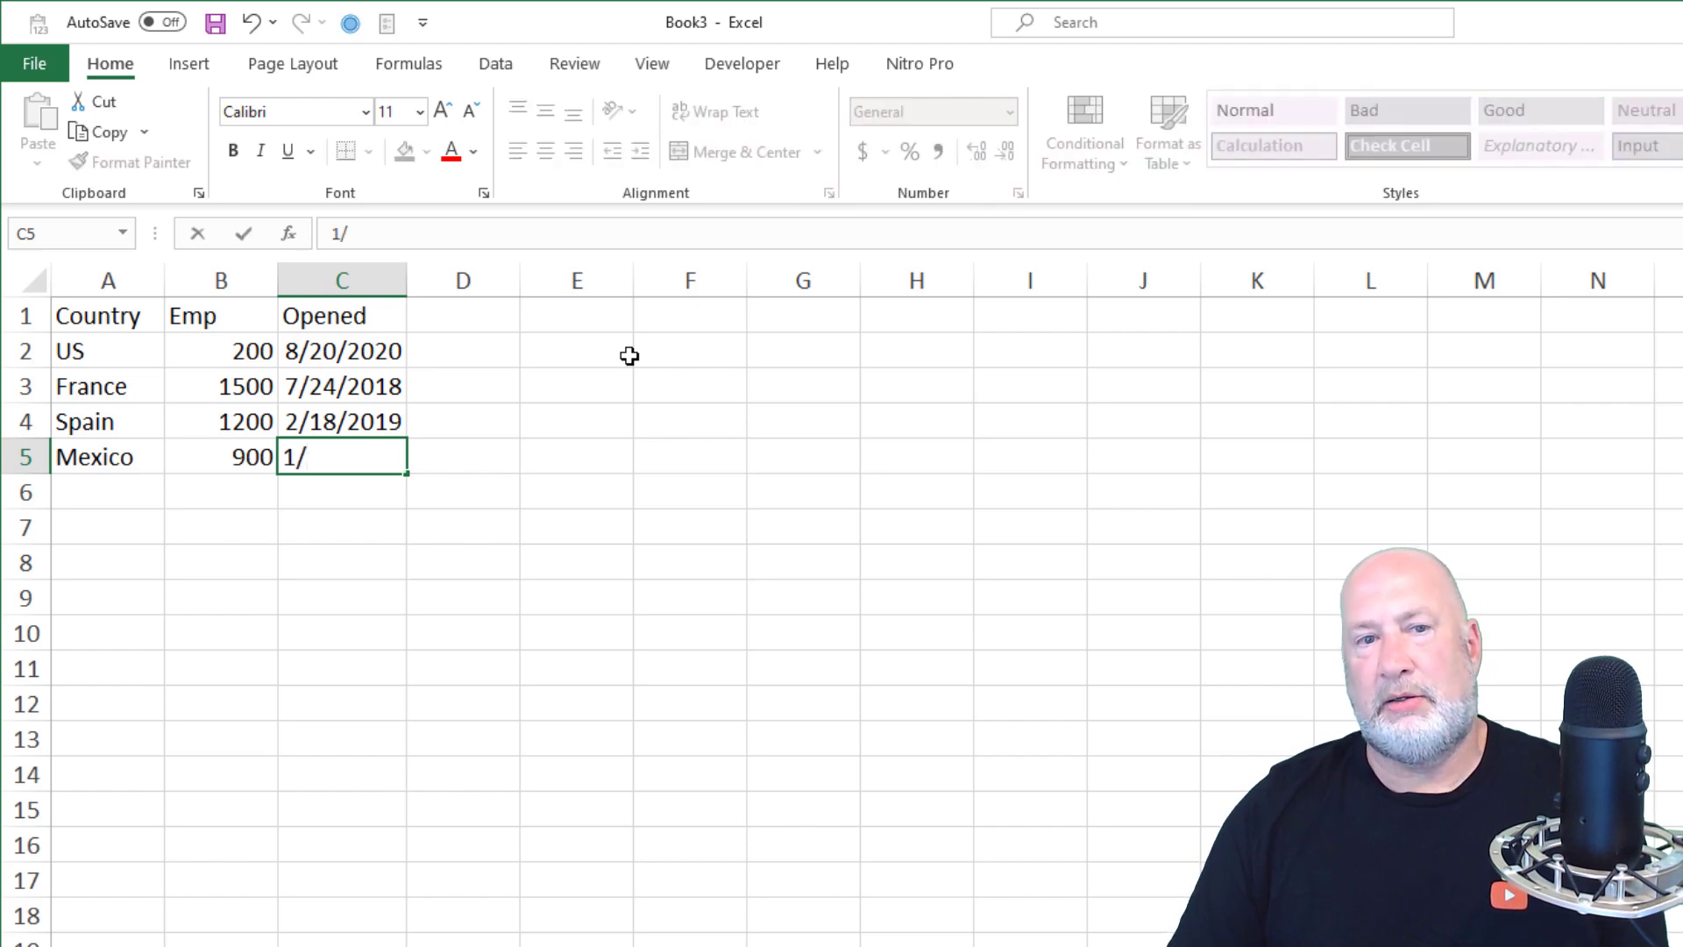
type("29/2020")
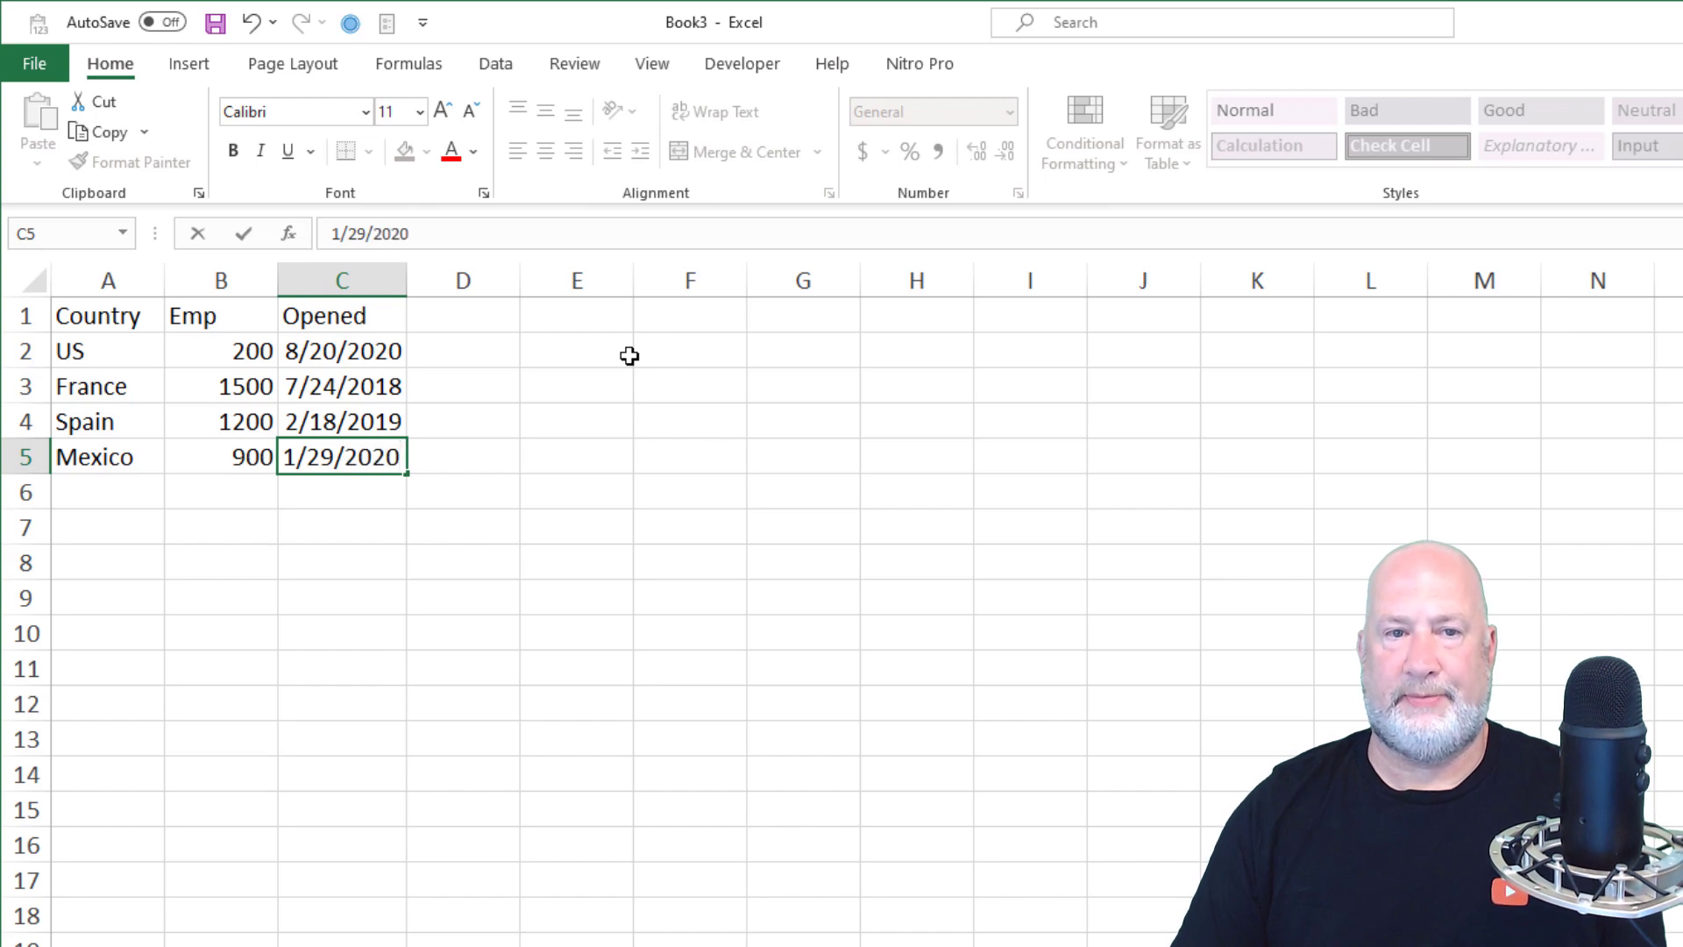
key("Return")
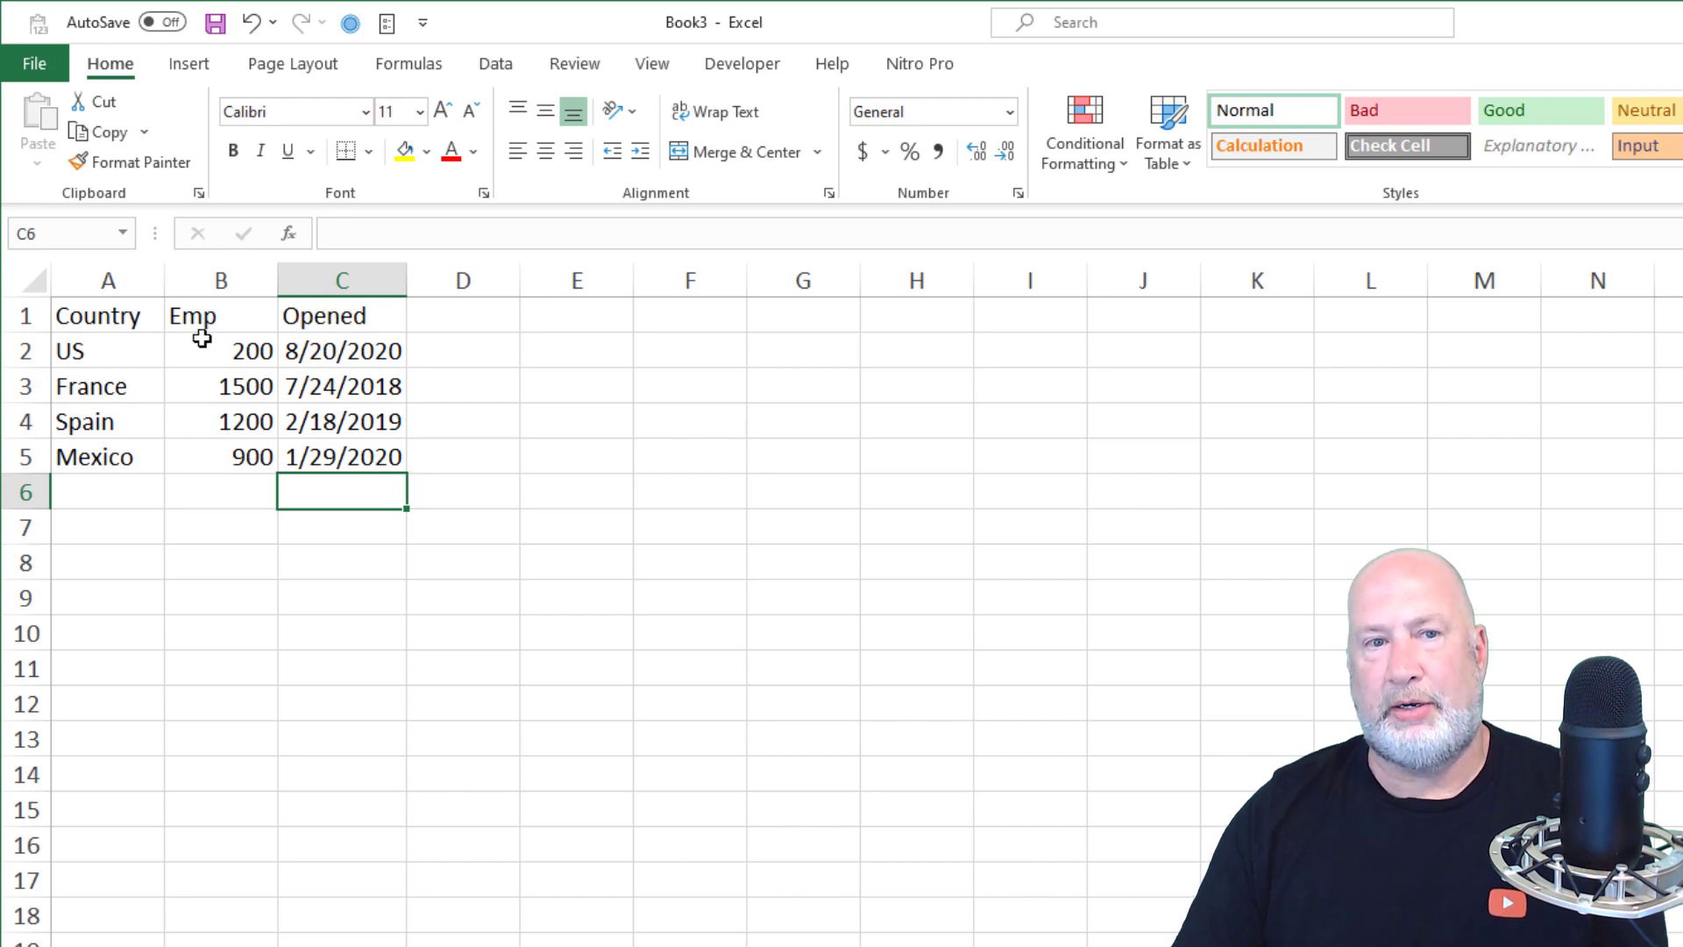
Step: Make the header cells A1 to C1 bold
left_click(125, 319)
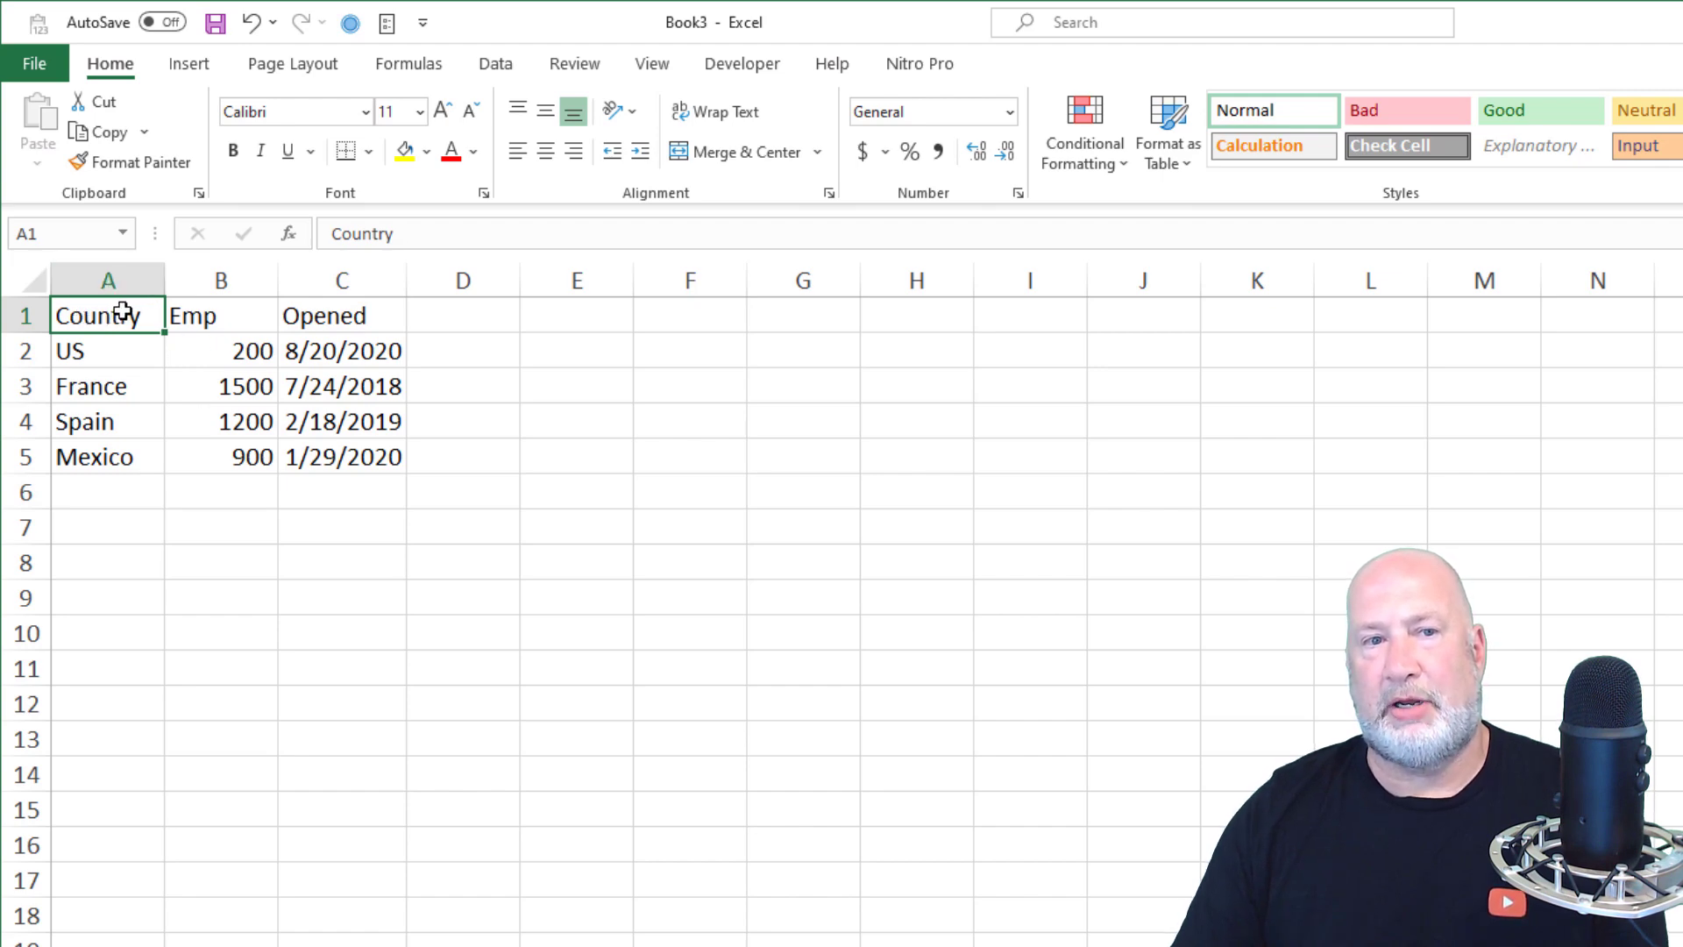
left_click_drag(117, 315, 309, 316)
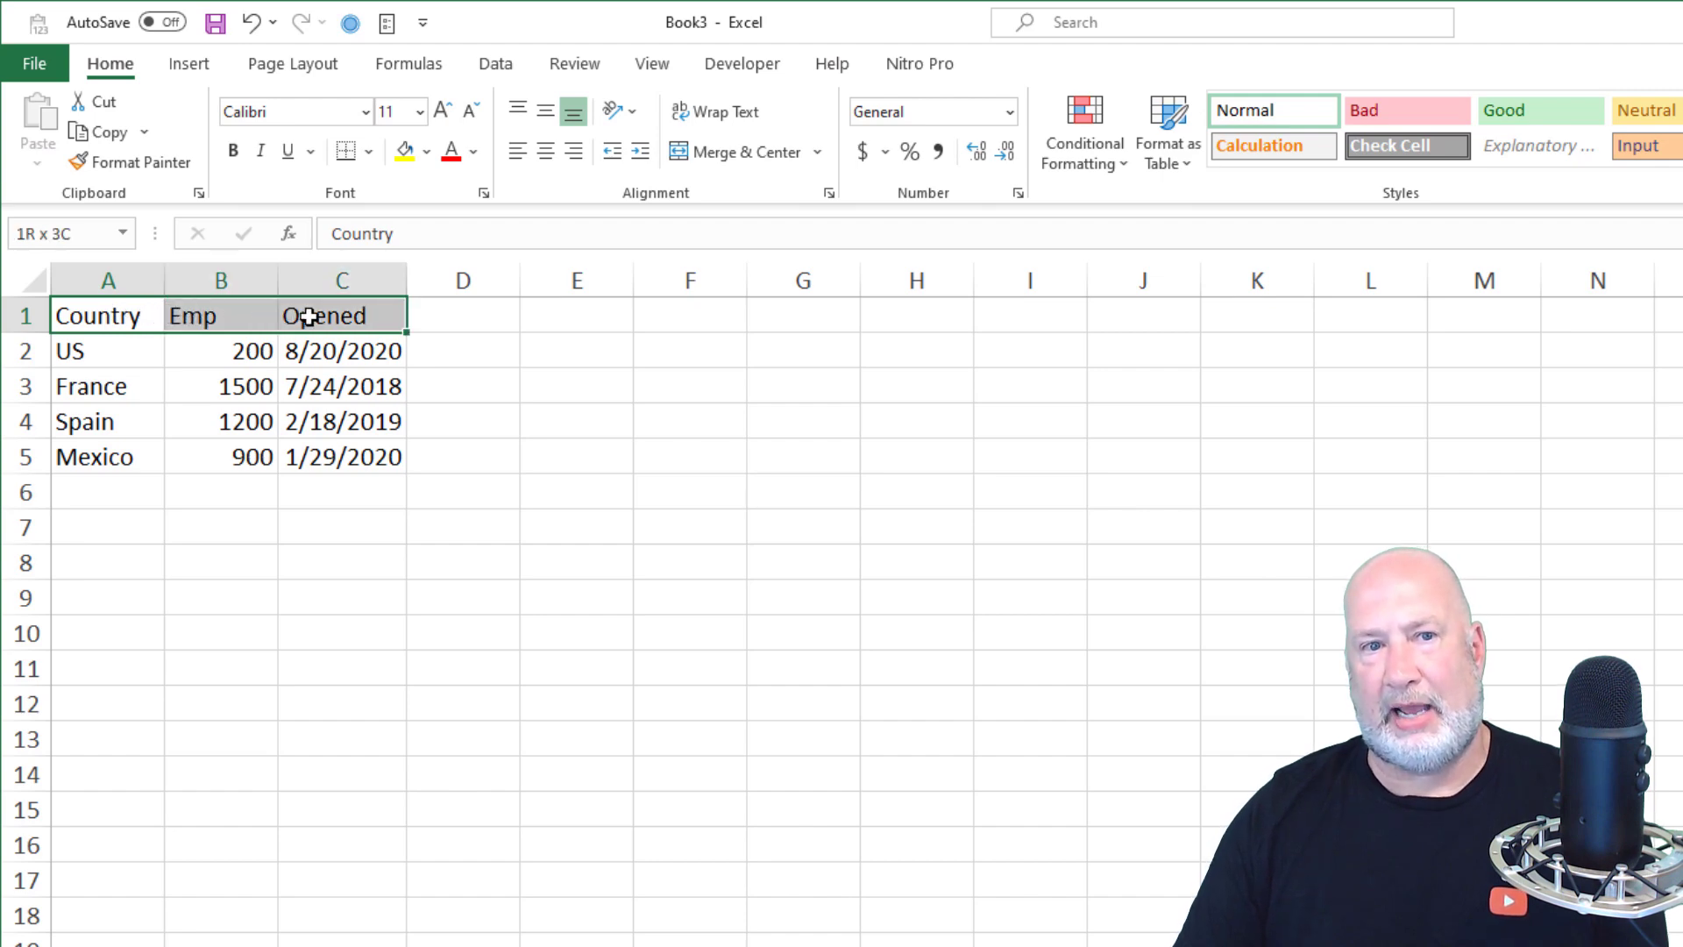
left_click_drag(309, 316, 309, 318)
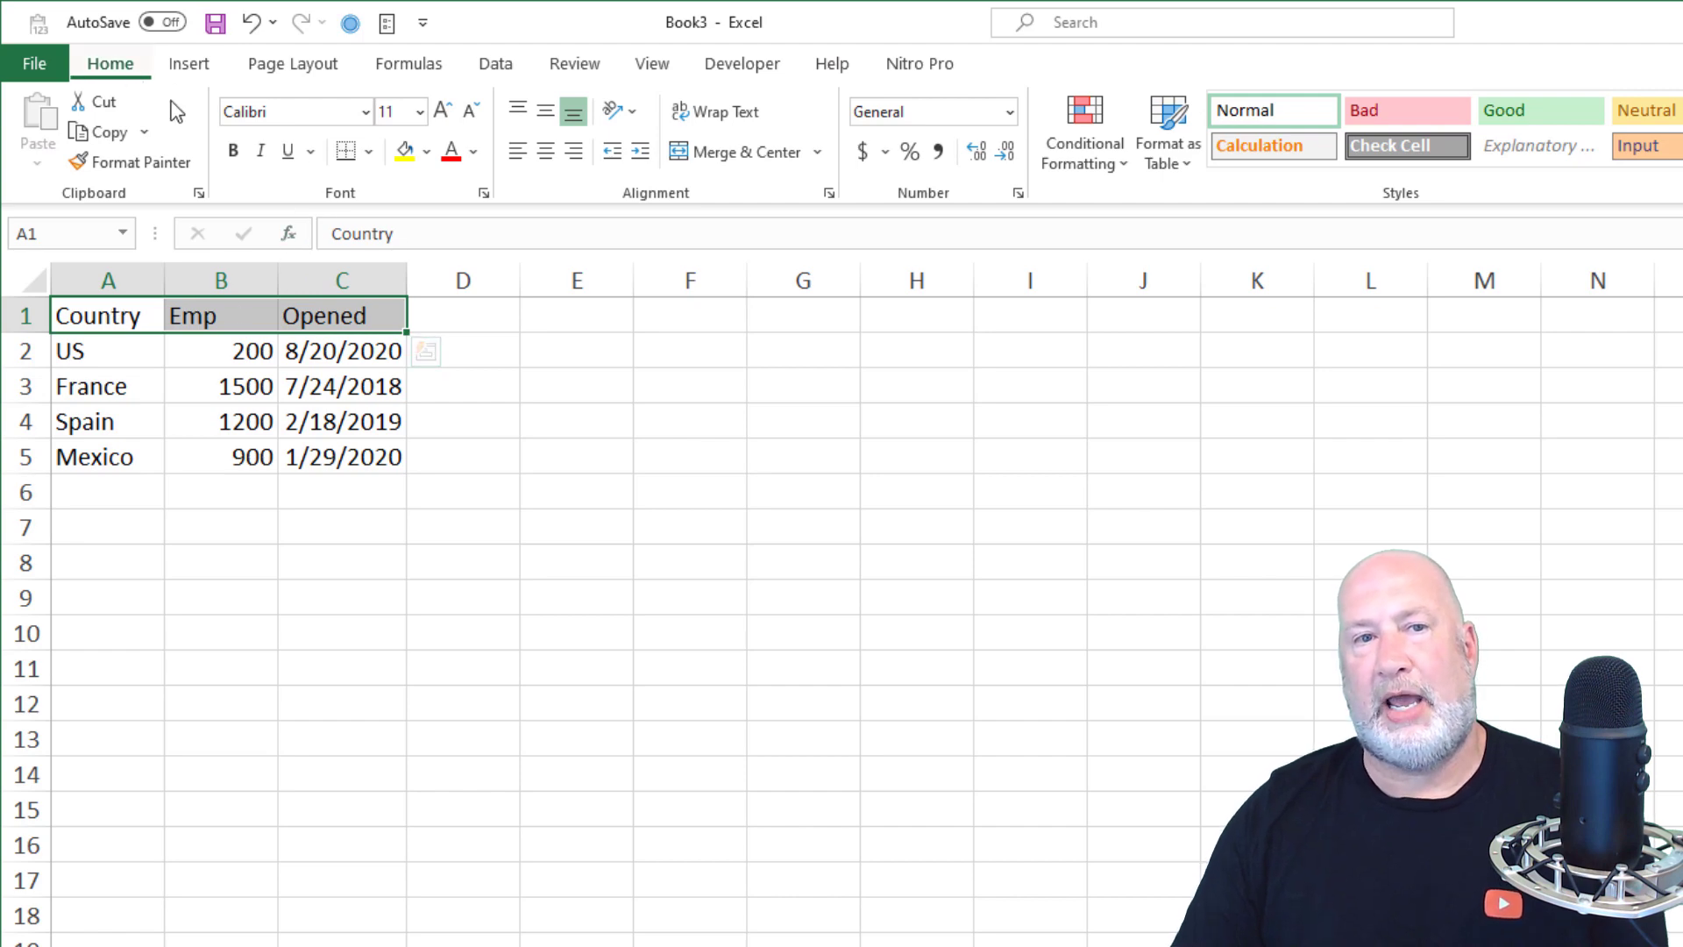
left_click(233, 152)
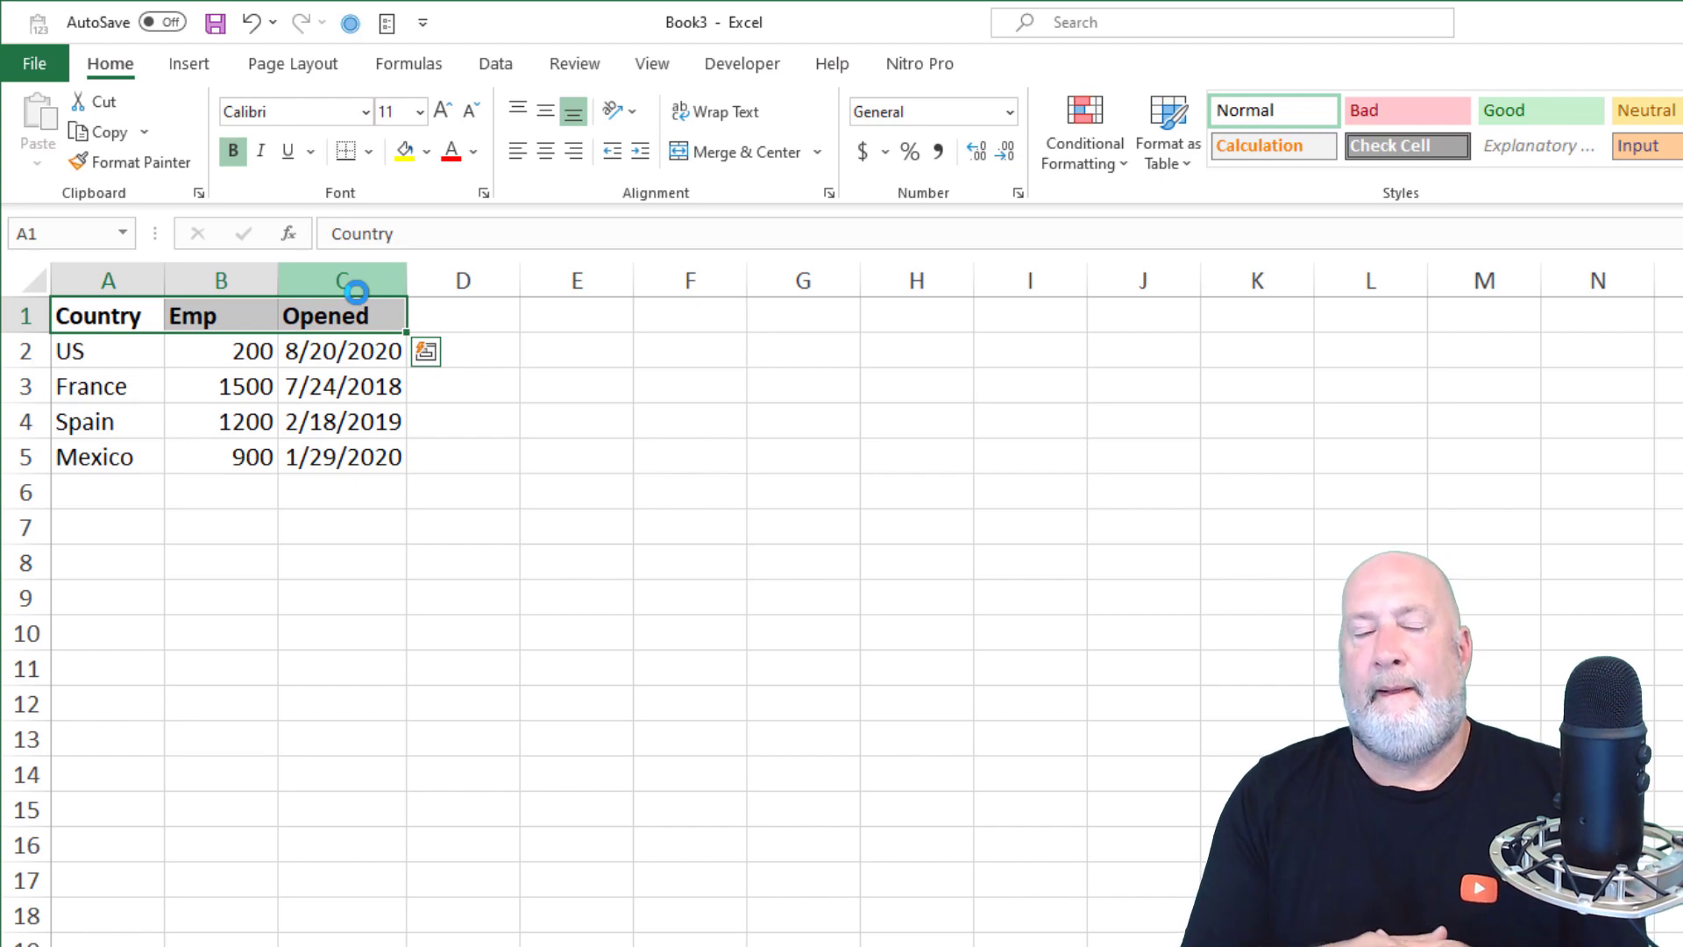
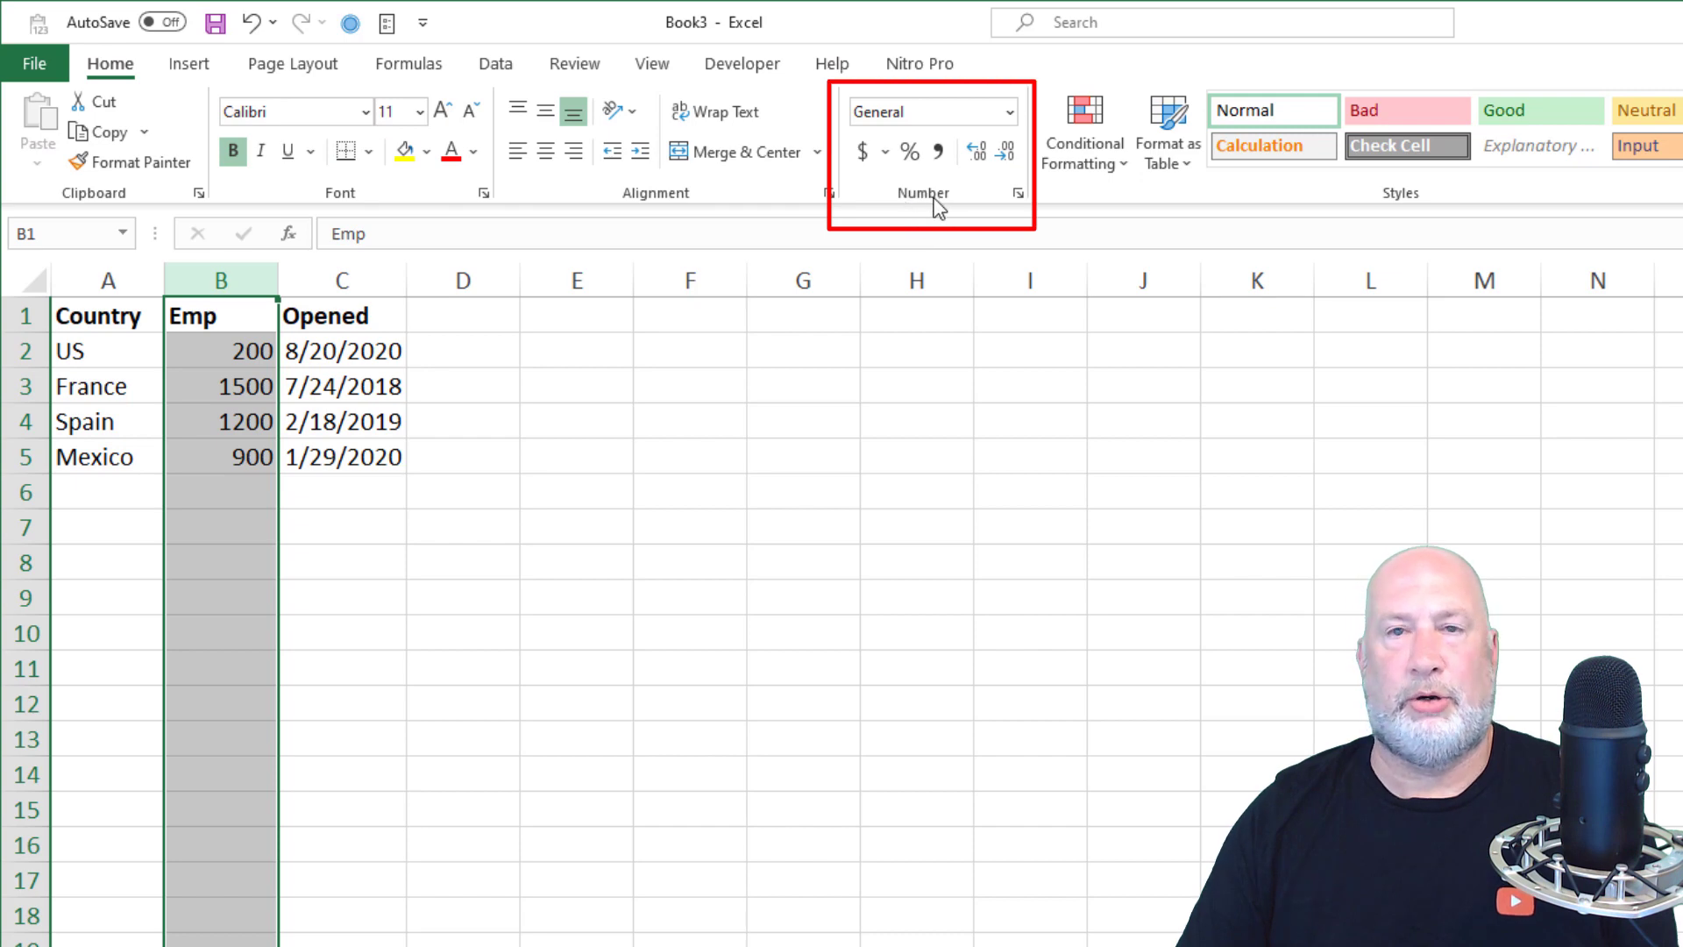
Step: Format the whole Emp column with the comma style and reduce it to zero decimal places
left_click(939, 153)
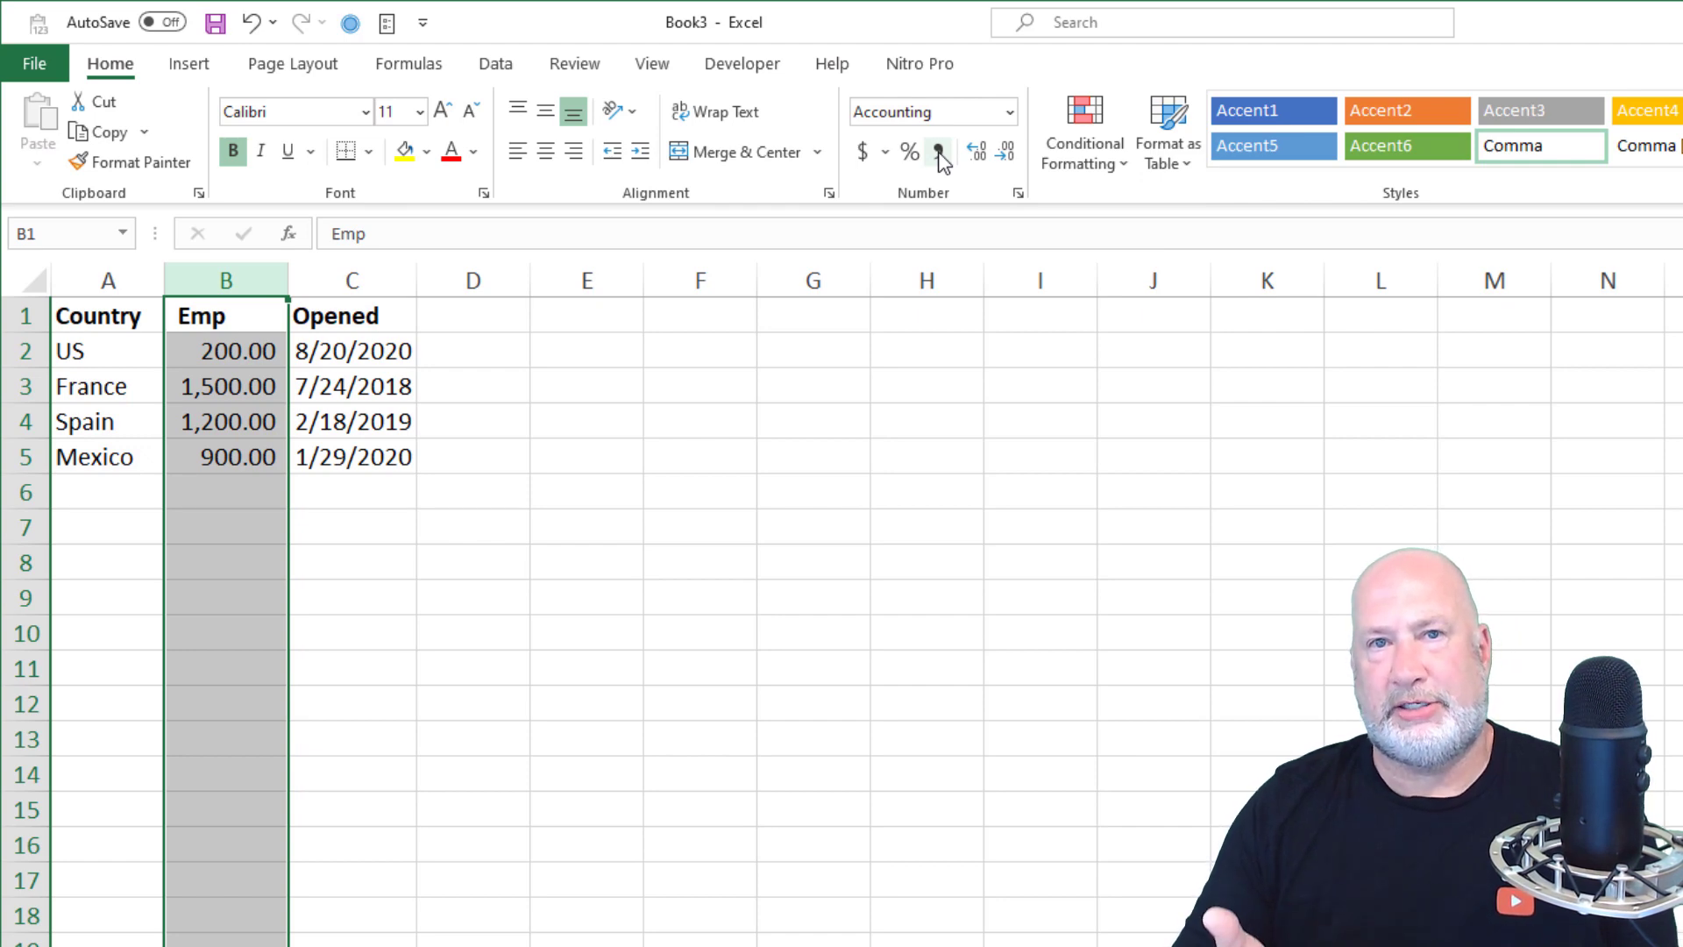
left_click(1007, 156)
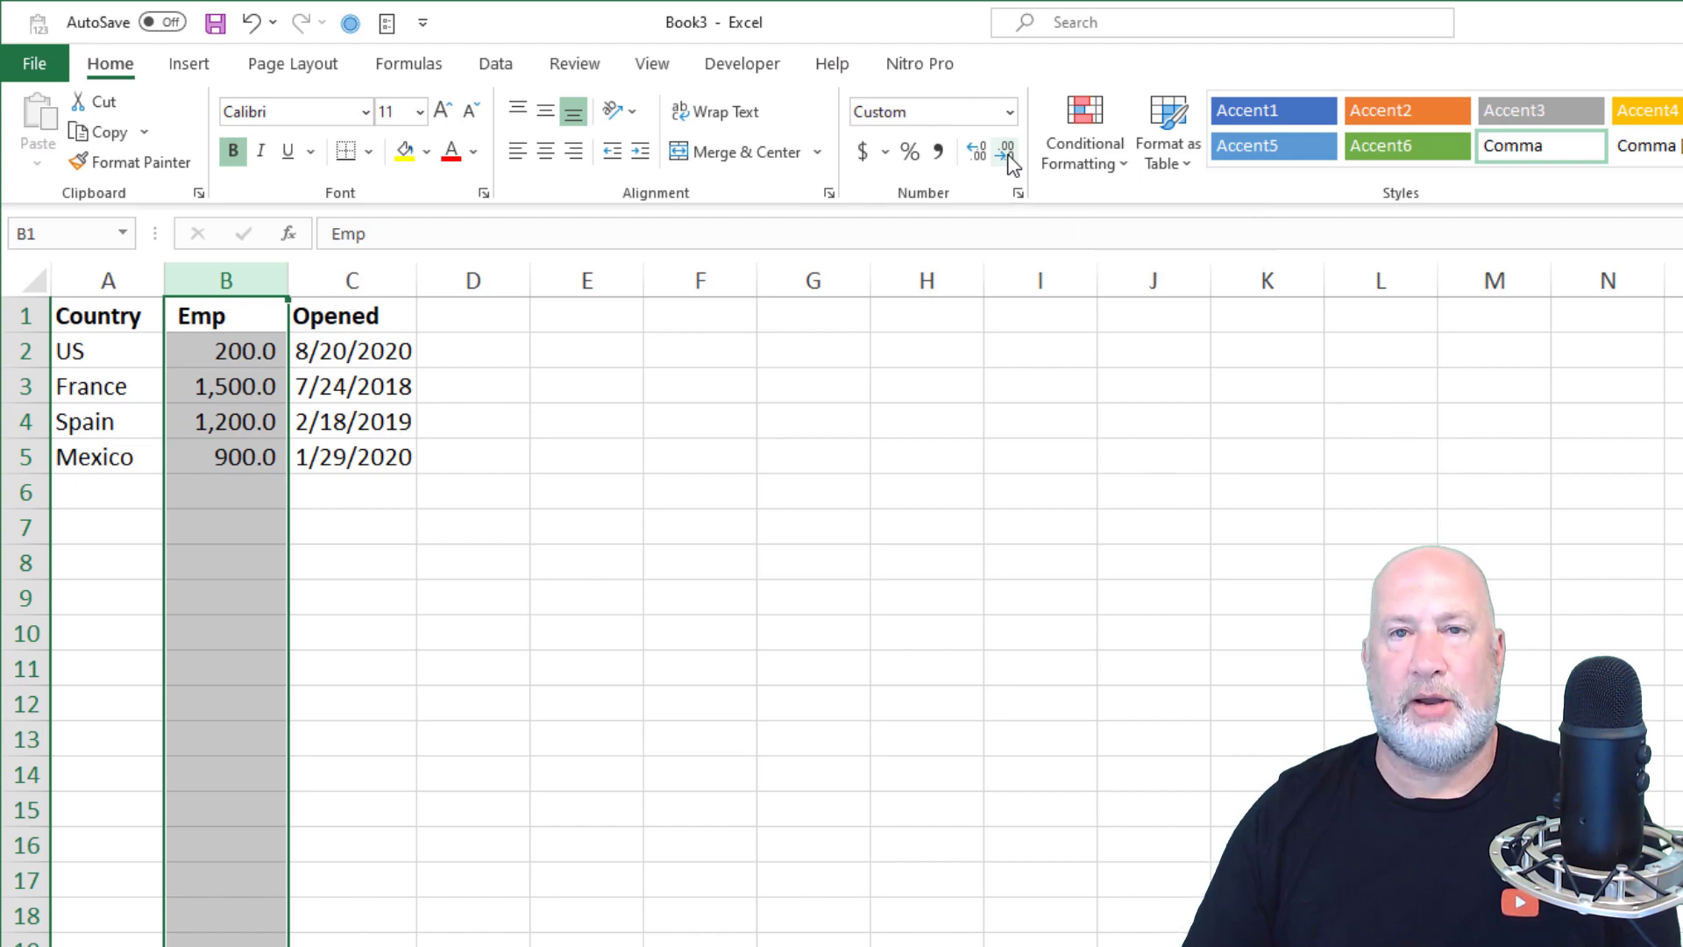
left_click(1010, 155)
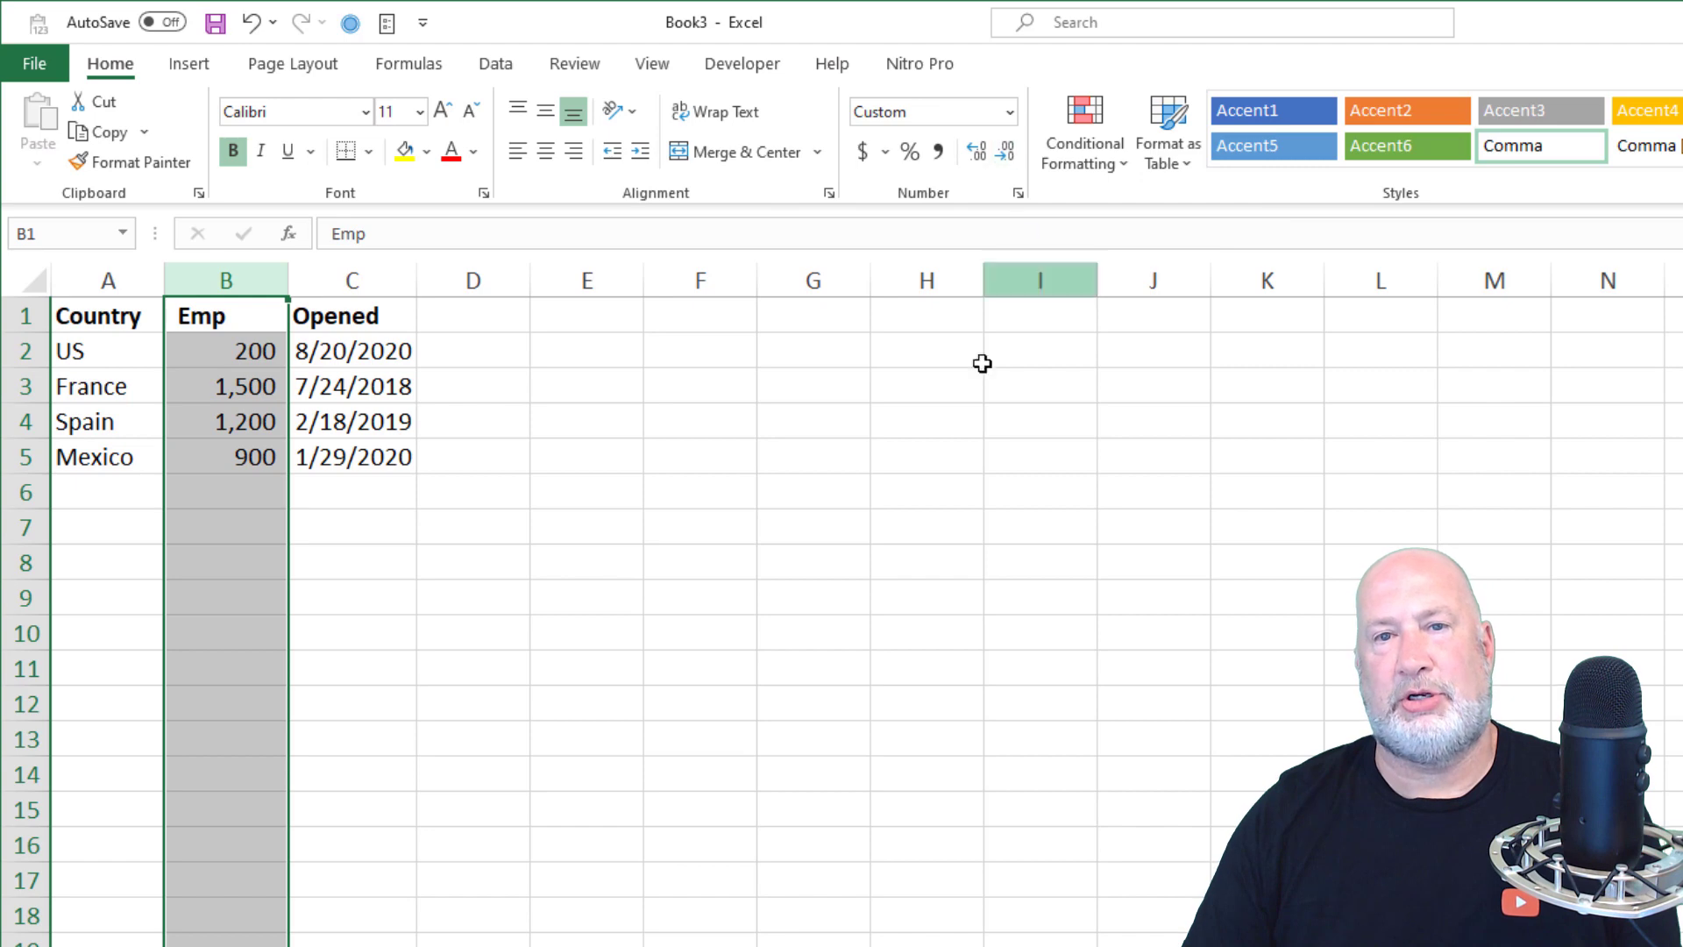
Step: Reapply the comma style to the Emp column and try four decimal places before returning to zero
left_click(938, 153)
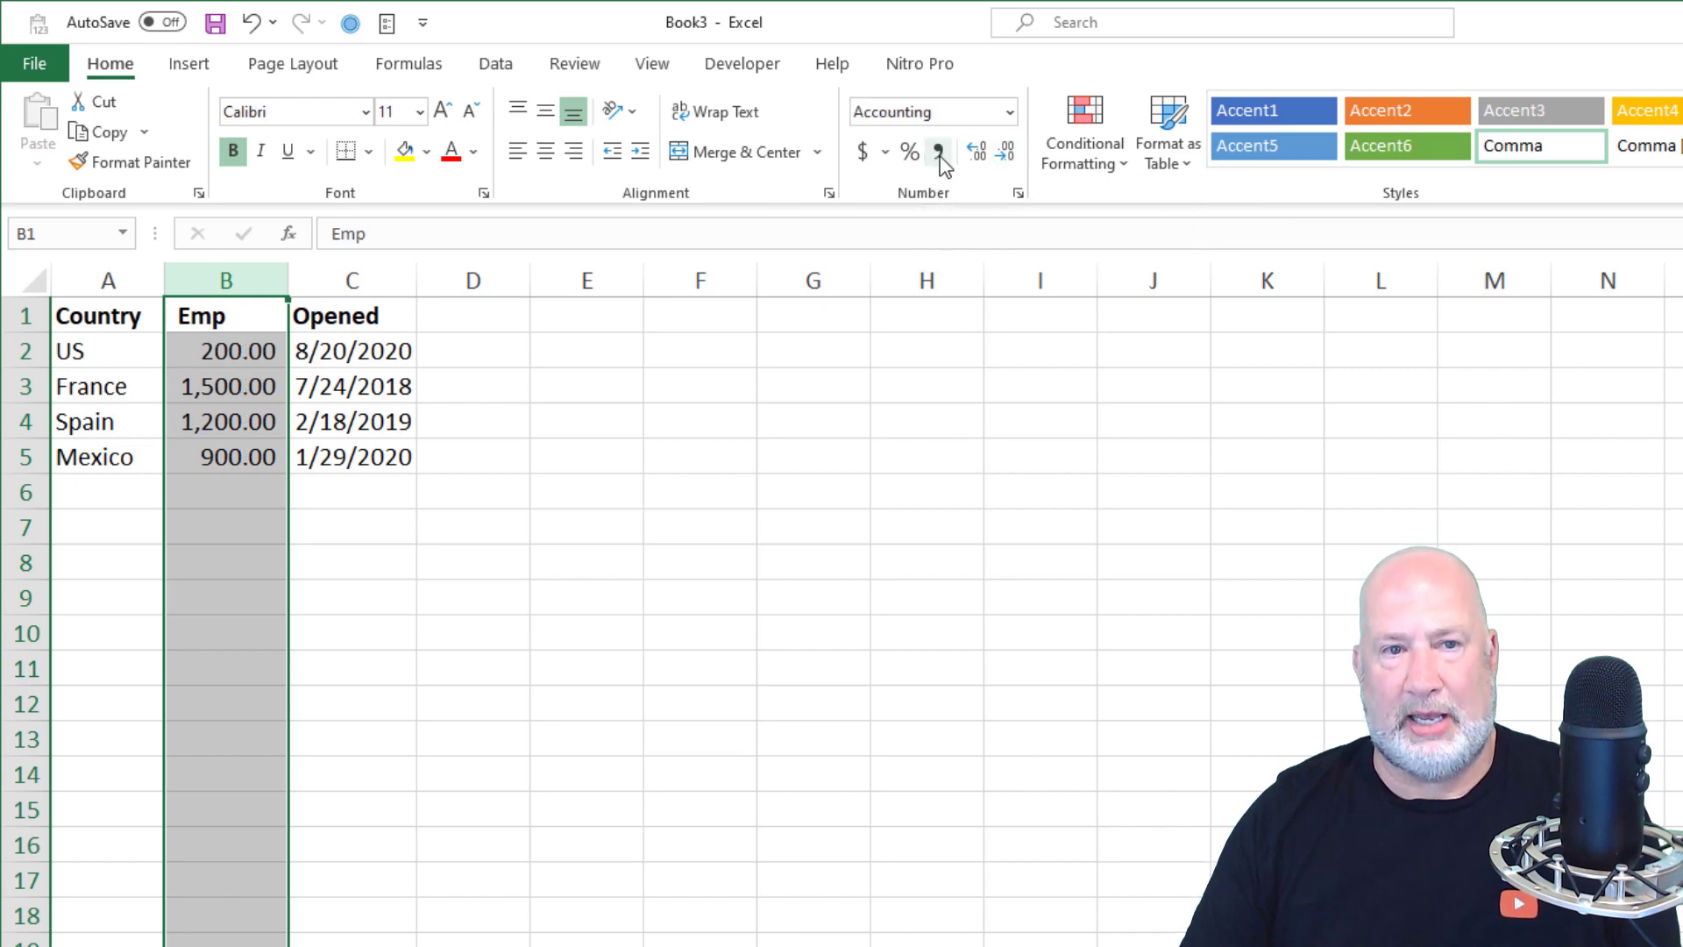
left_click(984, 155)
left_click(983, 155)
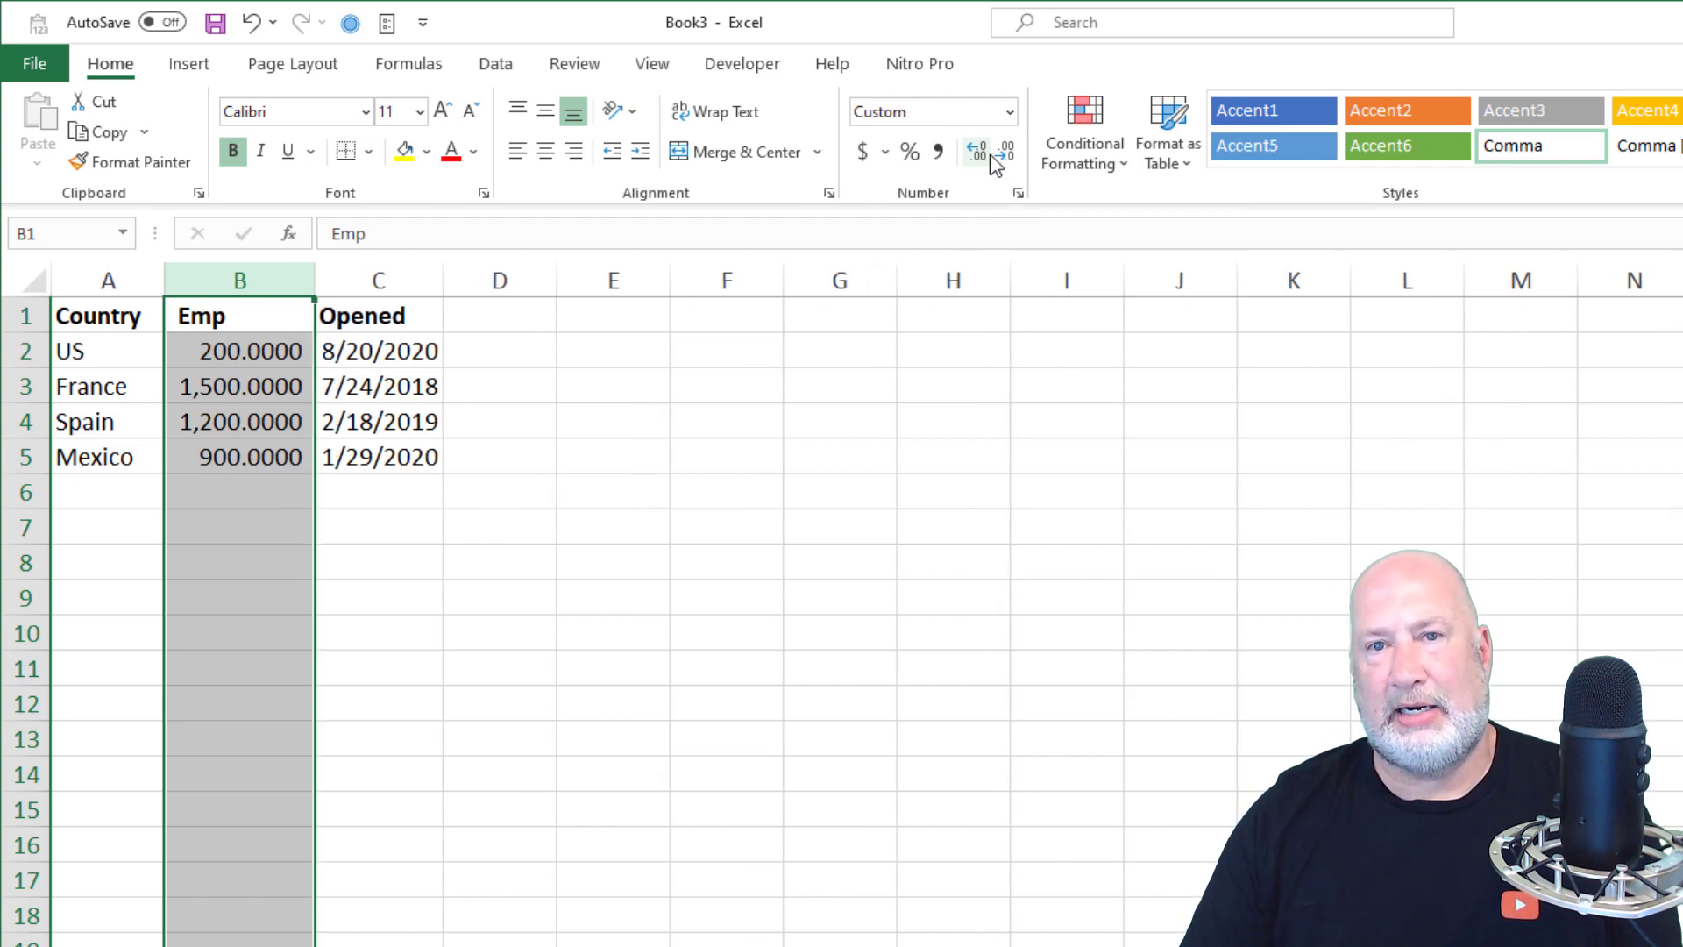
left_click(1006, 156)
left_click(1006, 156)
left_click(1006, 156)
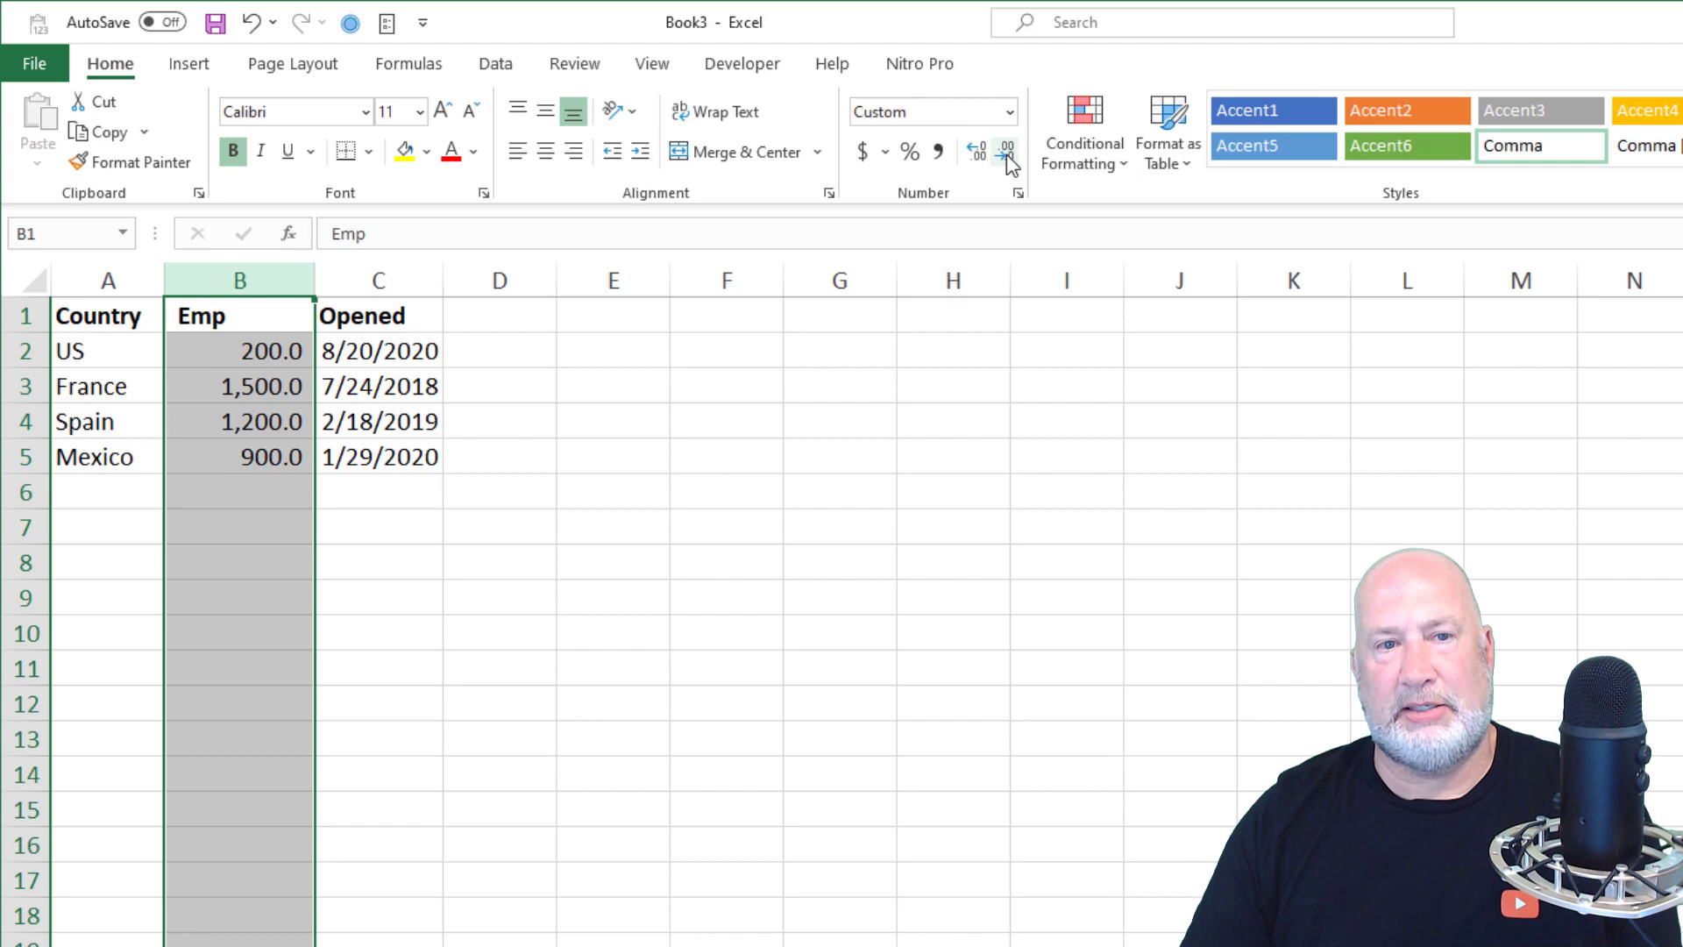
left_click(1006, 156)
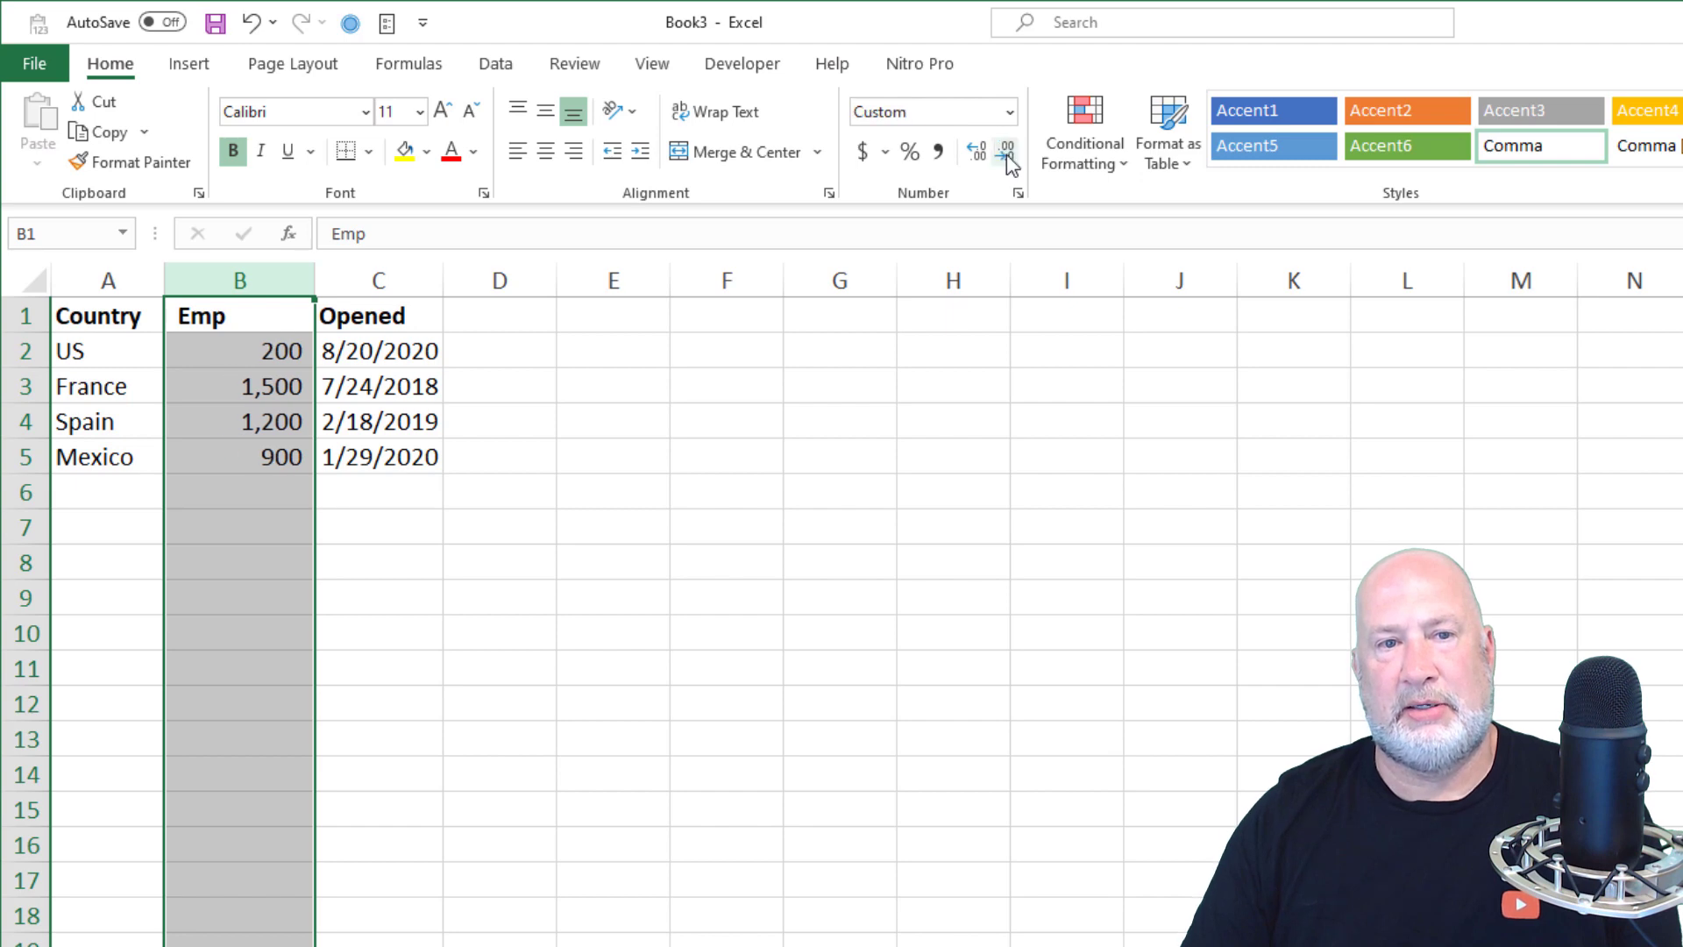
left_click(210, 454)
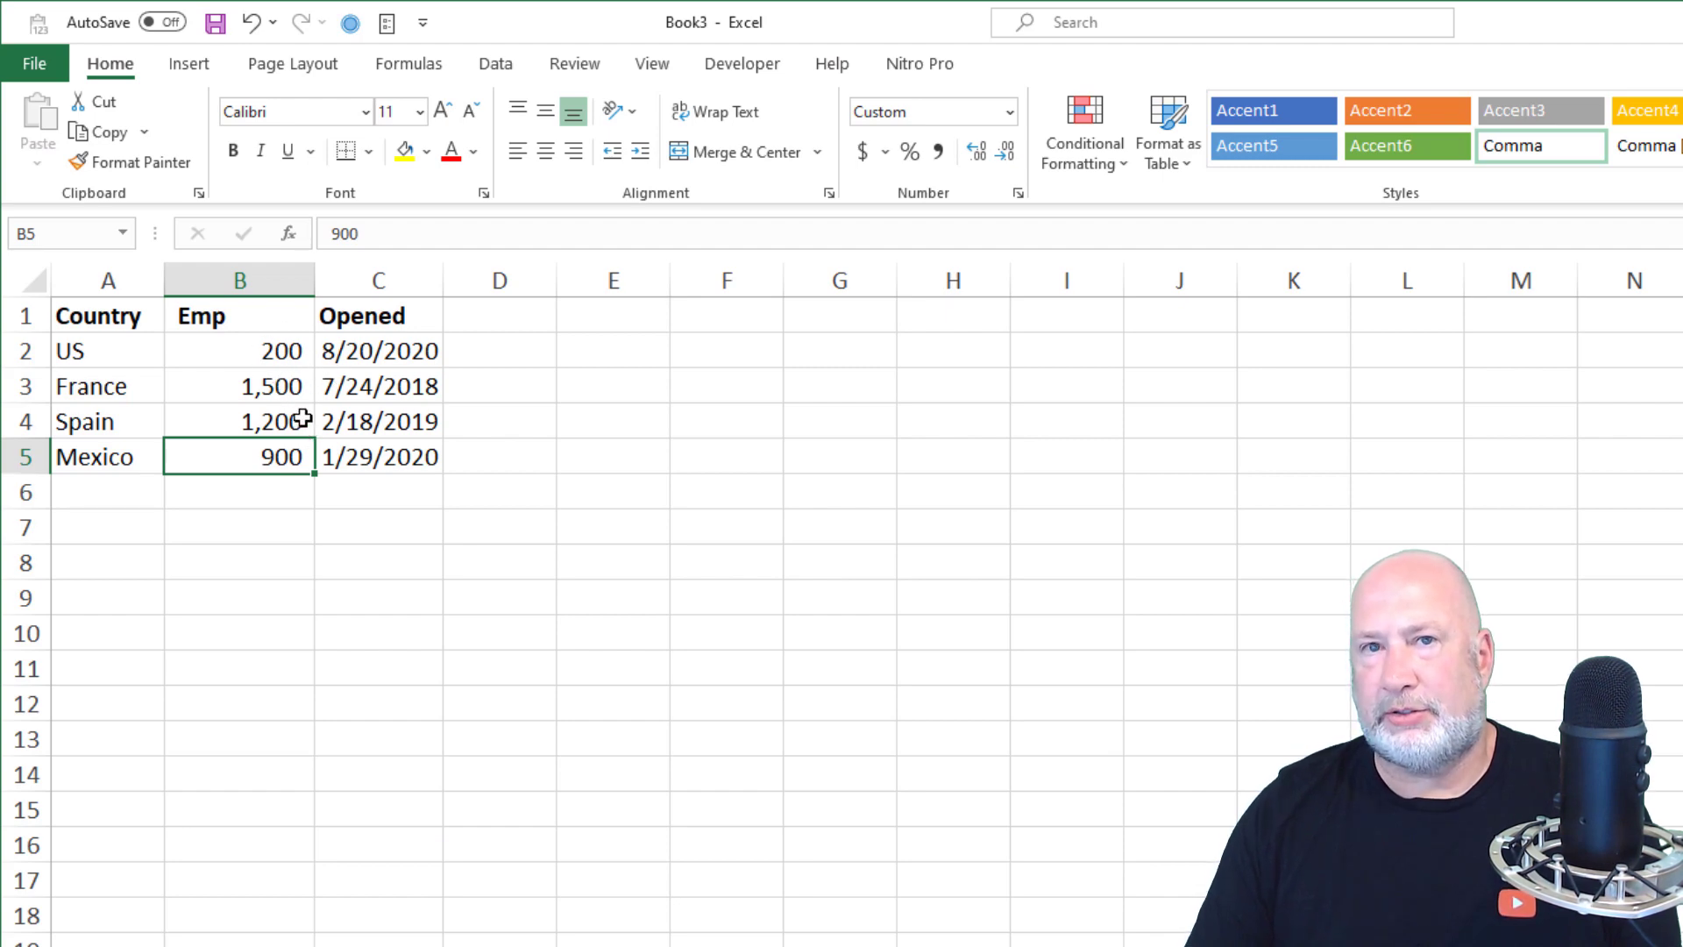
Step: Right-align the Emp header in B1 and the Opened header in C1, and widen column C
left_click(238, 314)
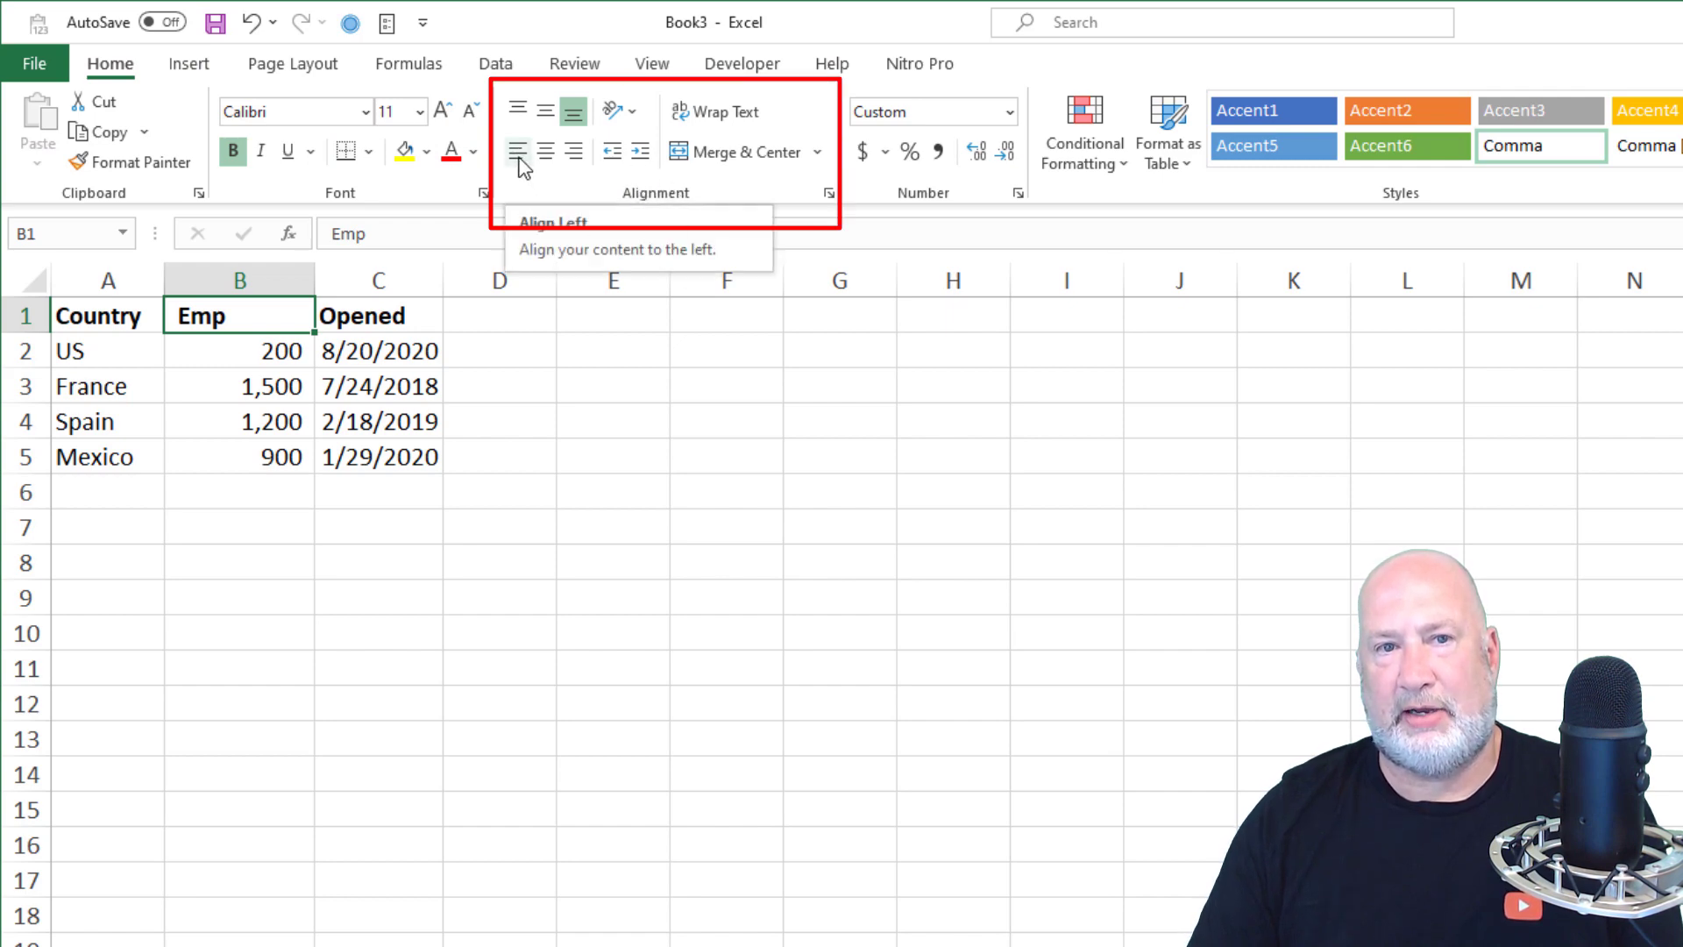
left_click(580, 163)
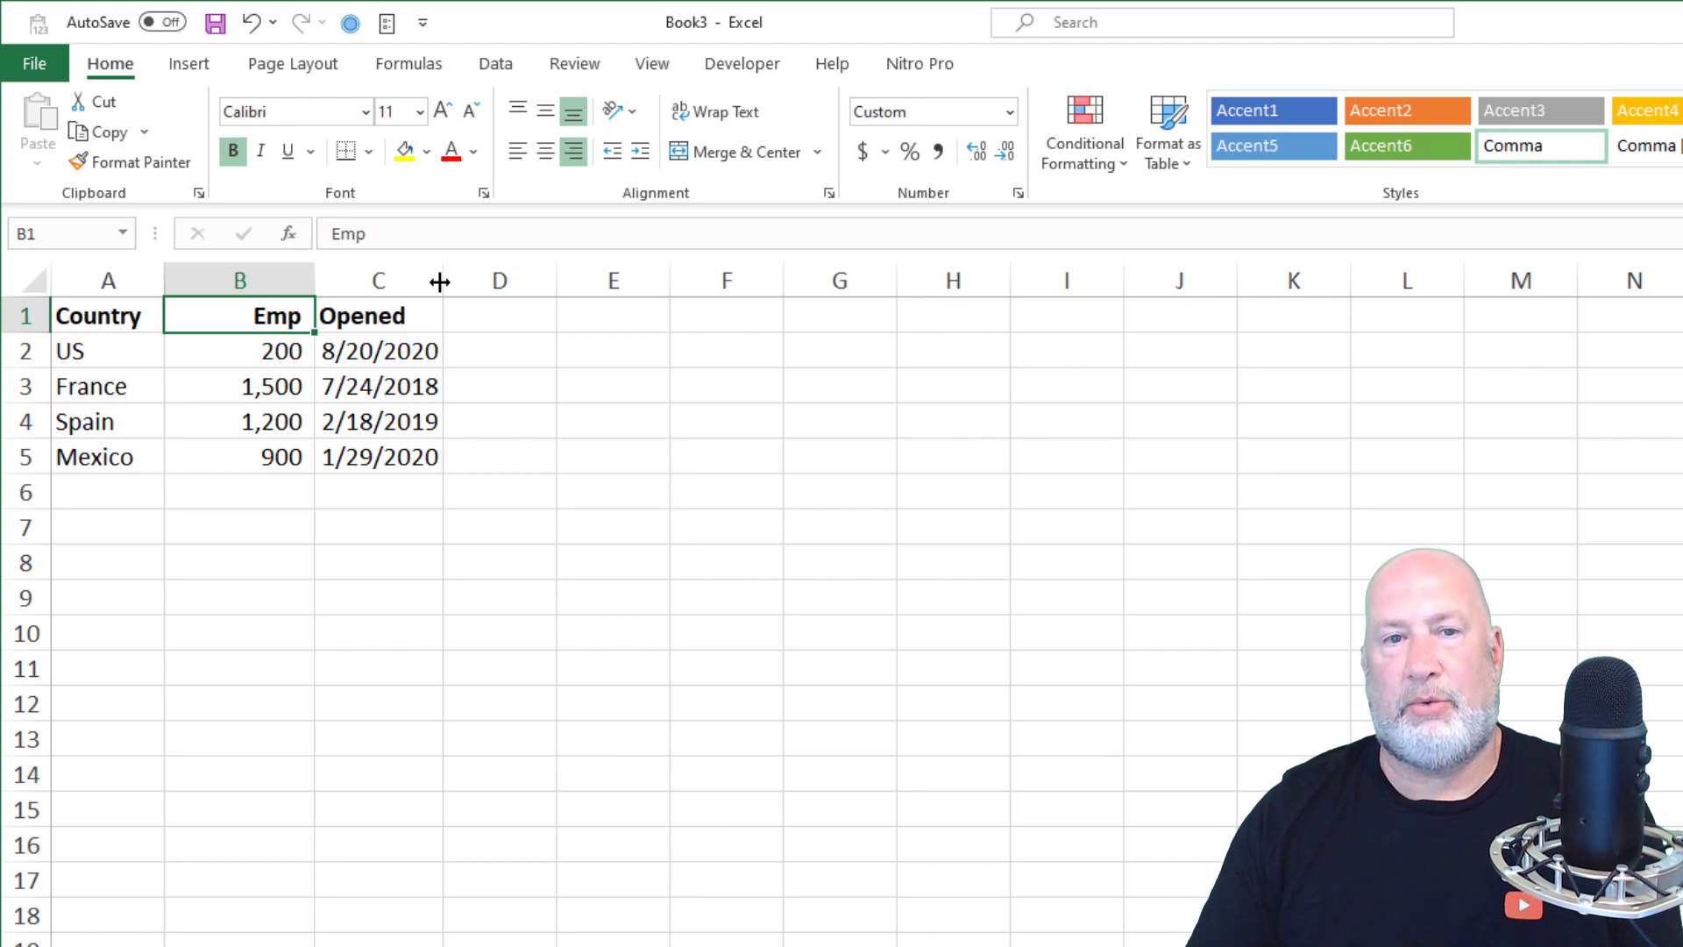
left_click_drag(439, 282, 542, 287)
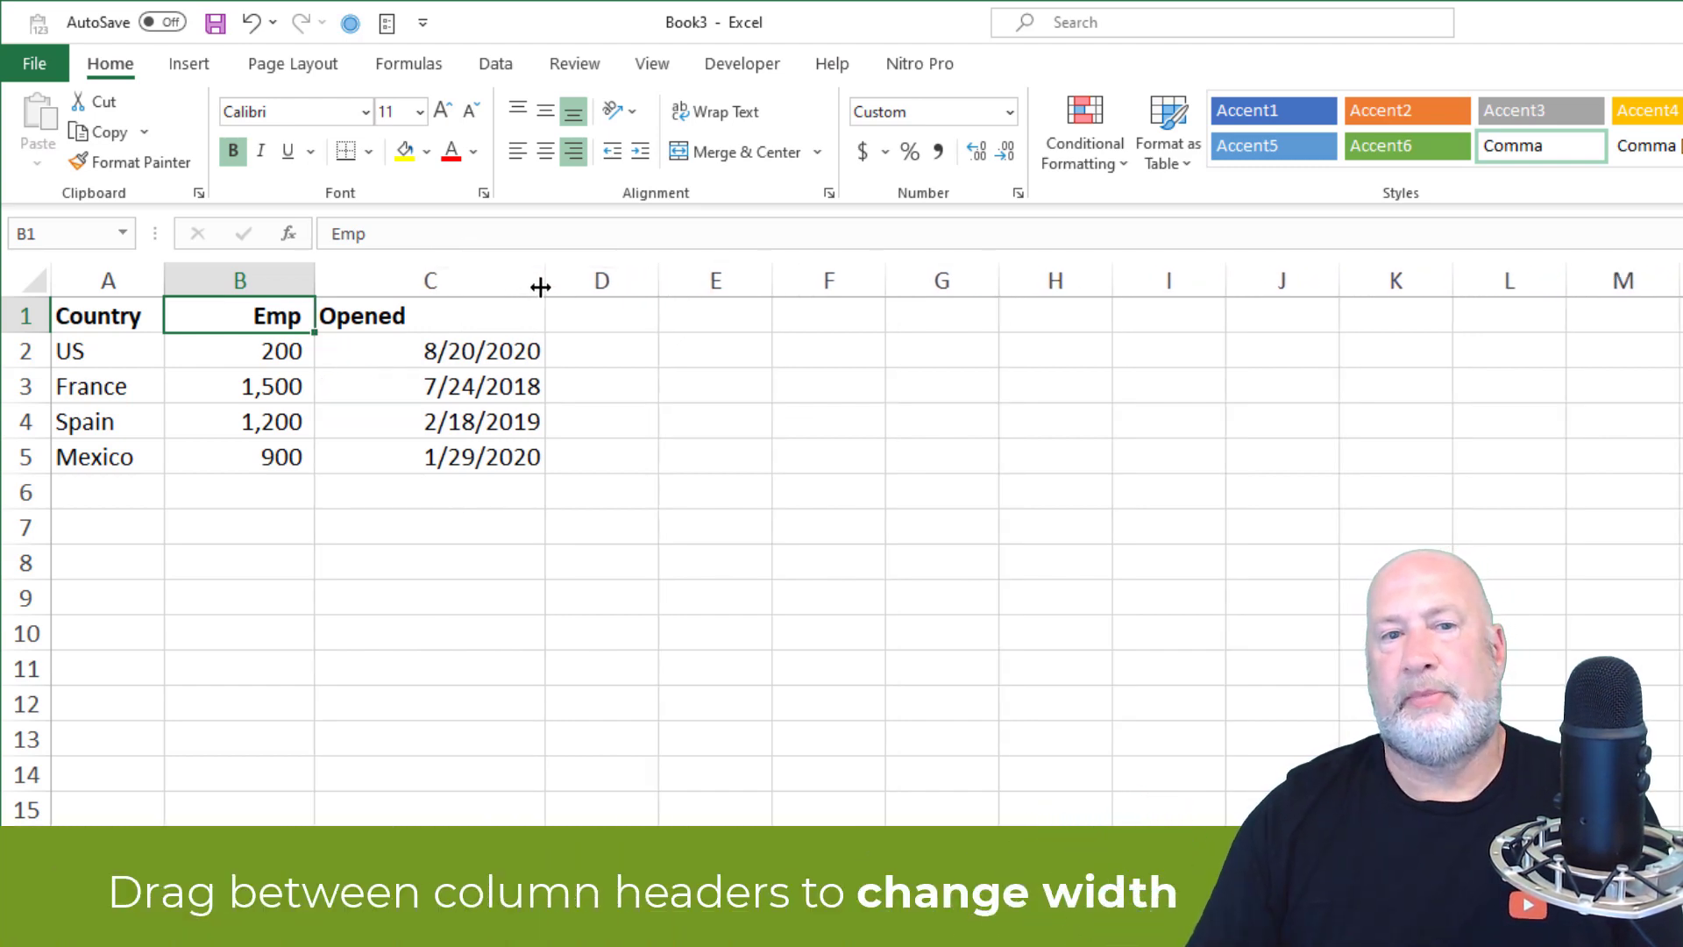
left_click(402, 318)
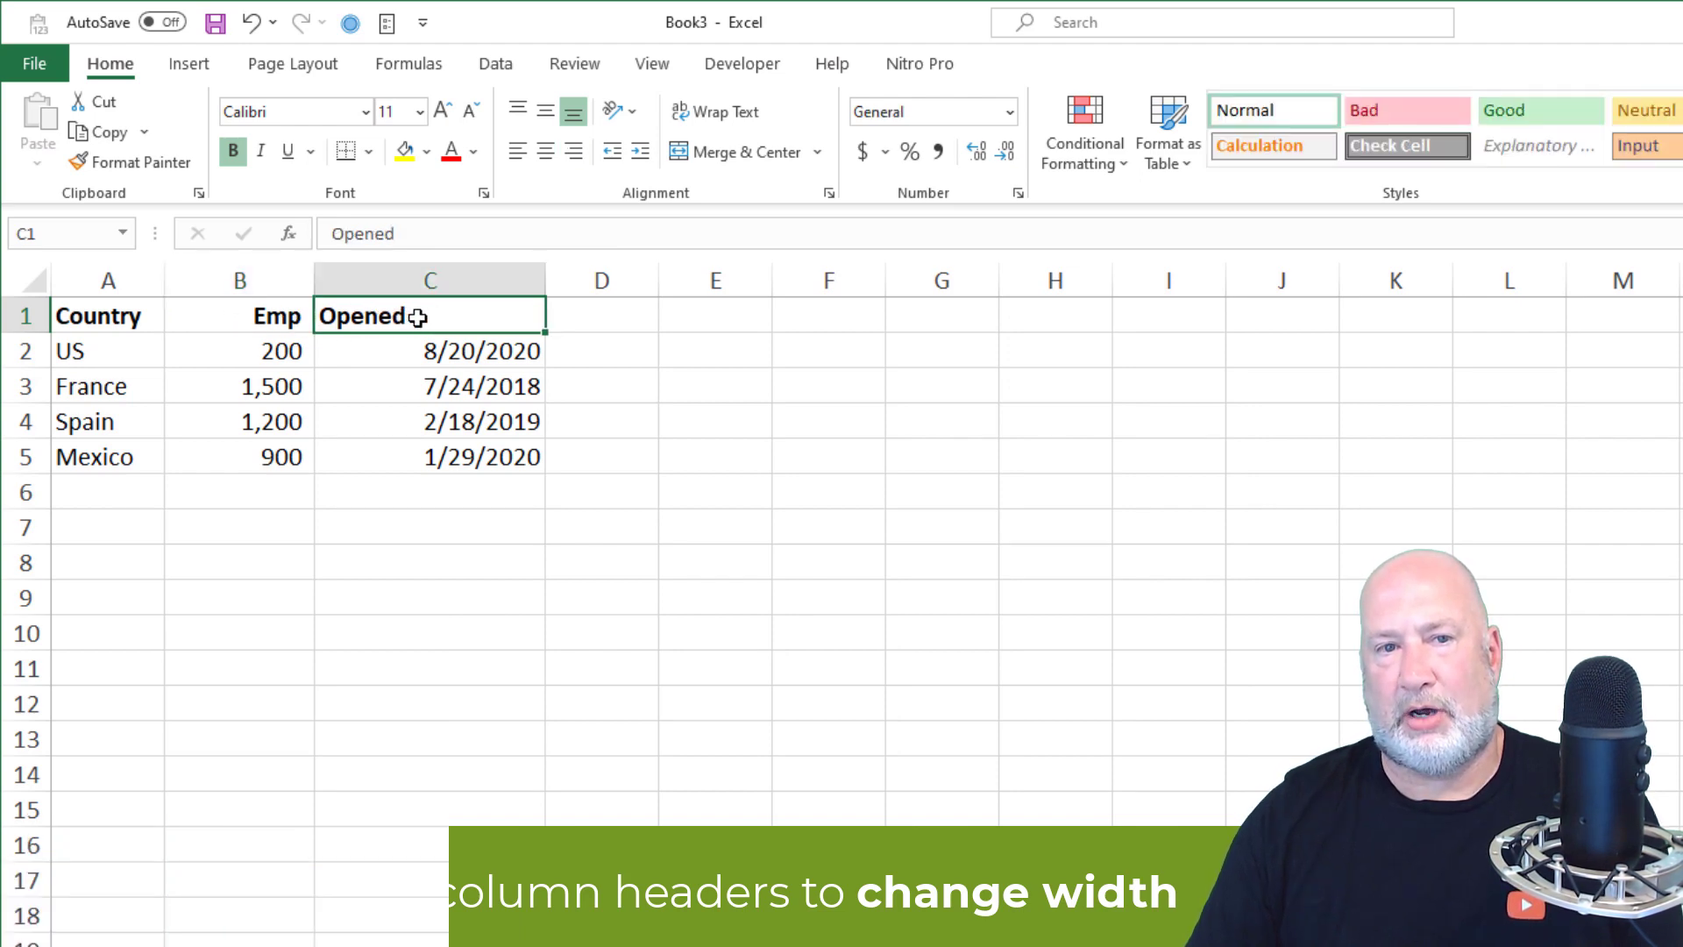
left_click(580, 155)
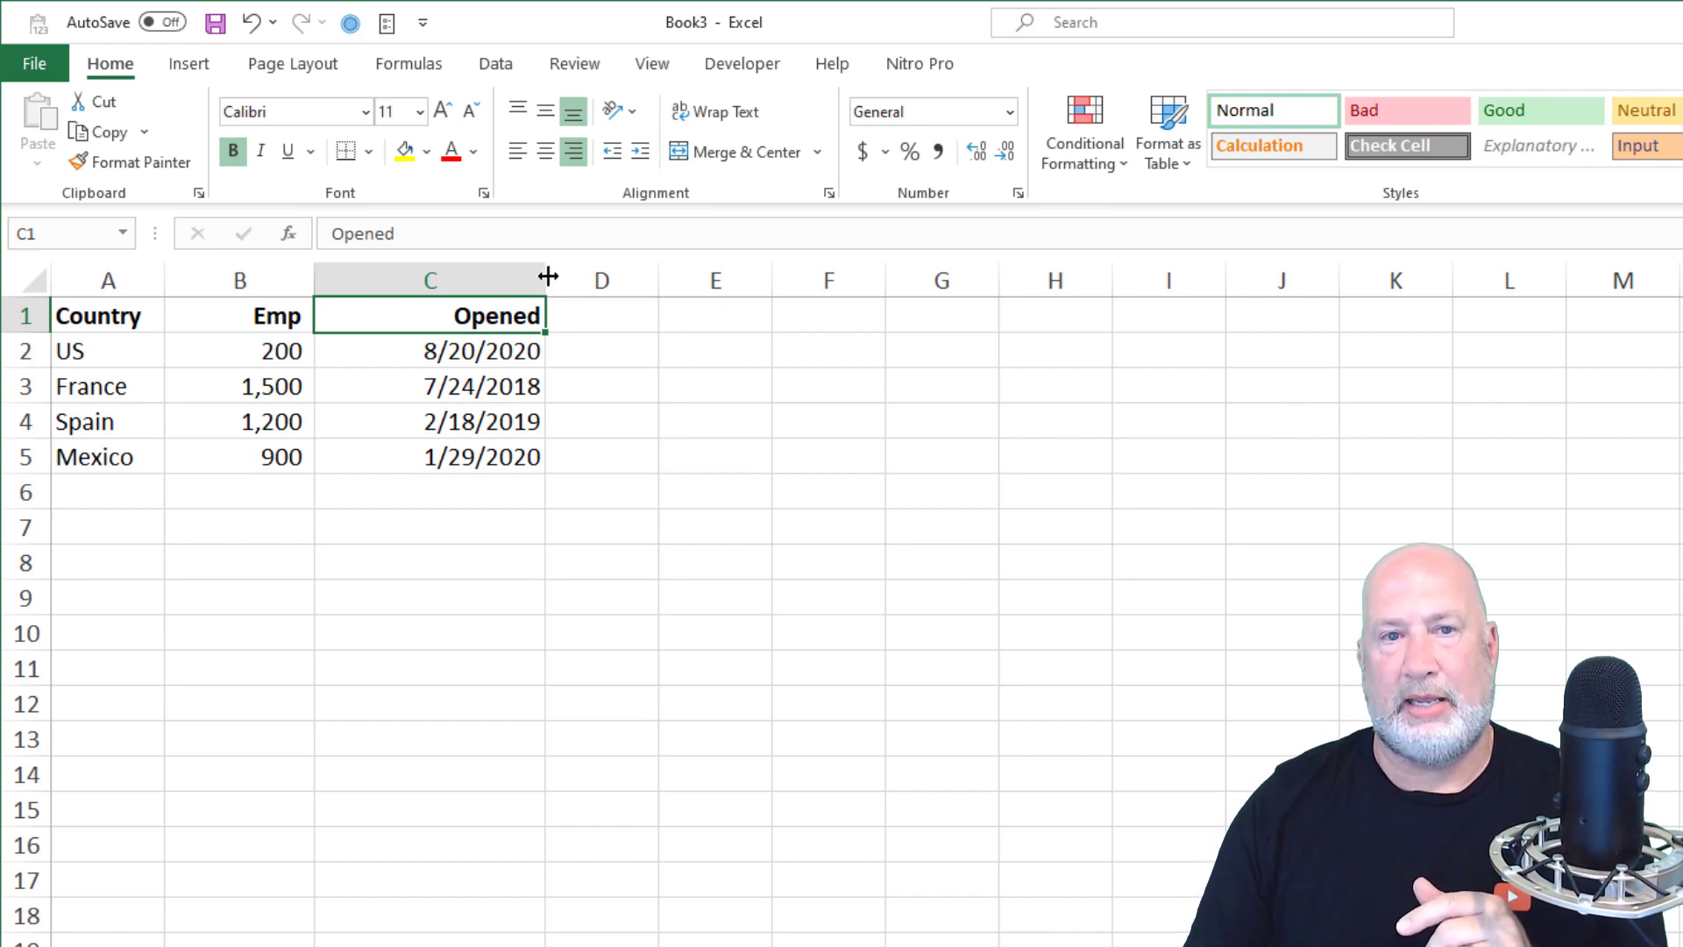
Step: AutoFit columns C and B to their contents, and widen both columns again to leave some extra space
left_click_drag(548, 276, 528, 278)
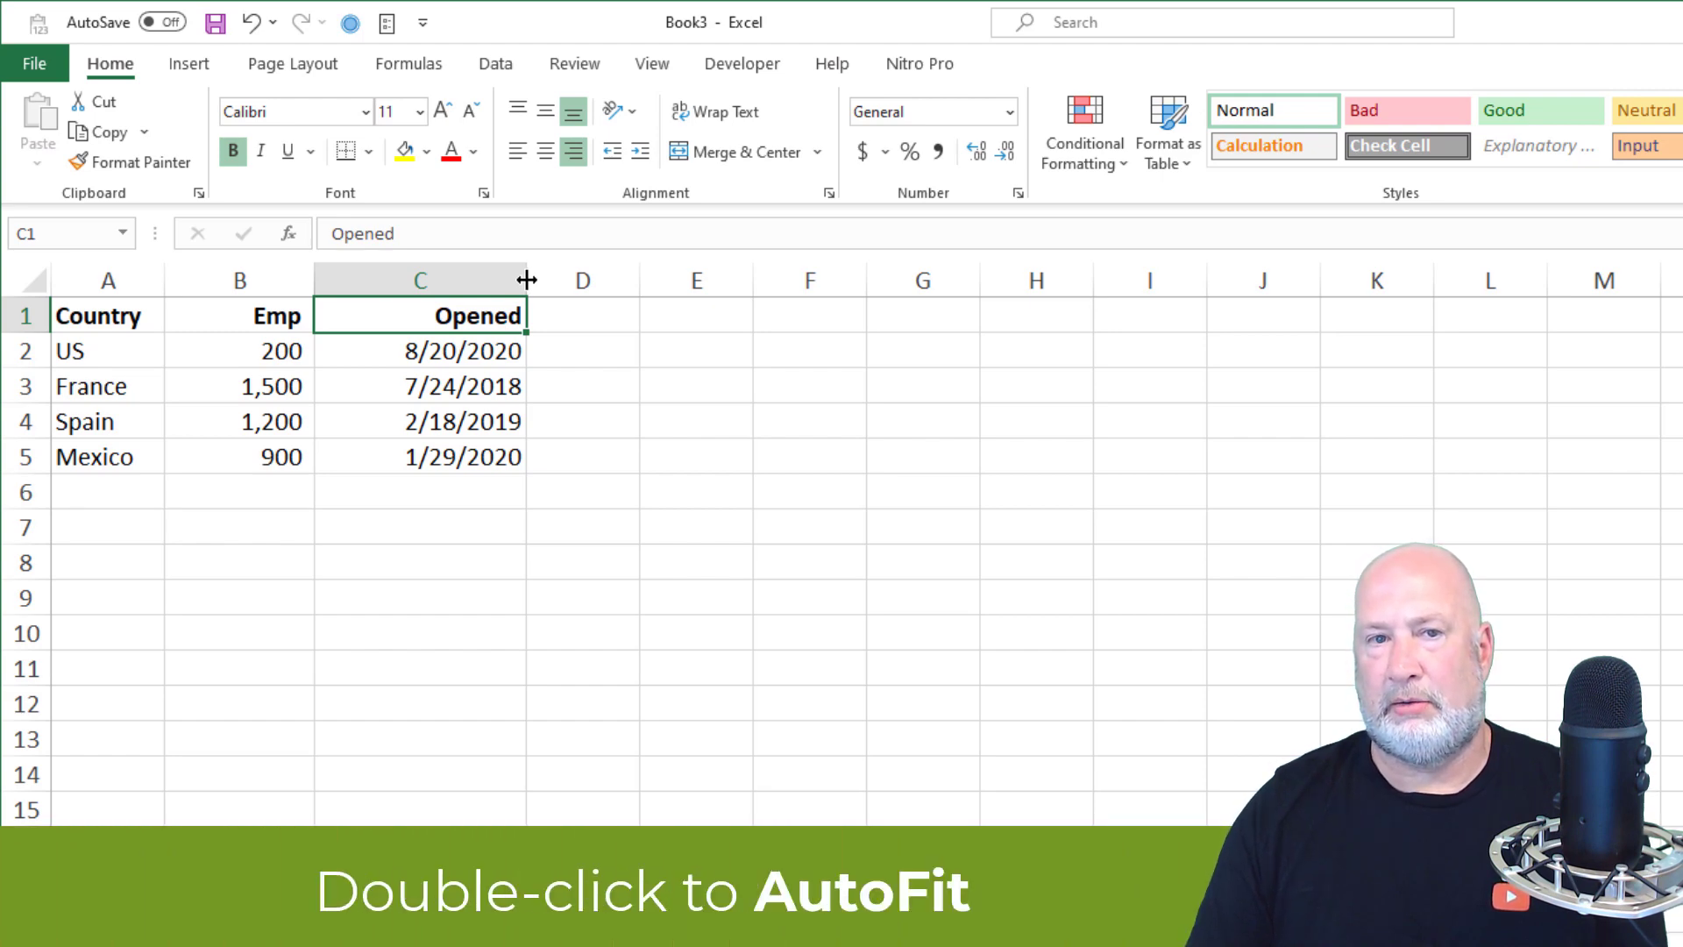
double_click(527, 280)
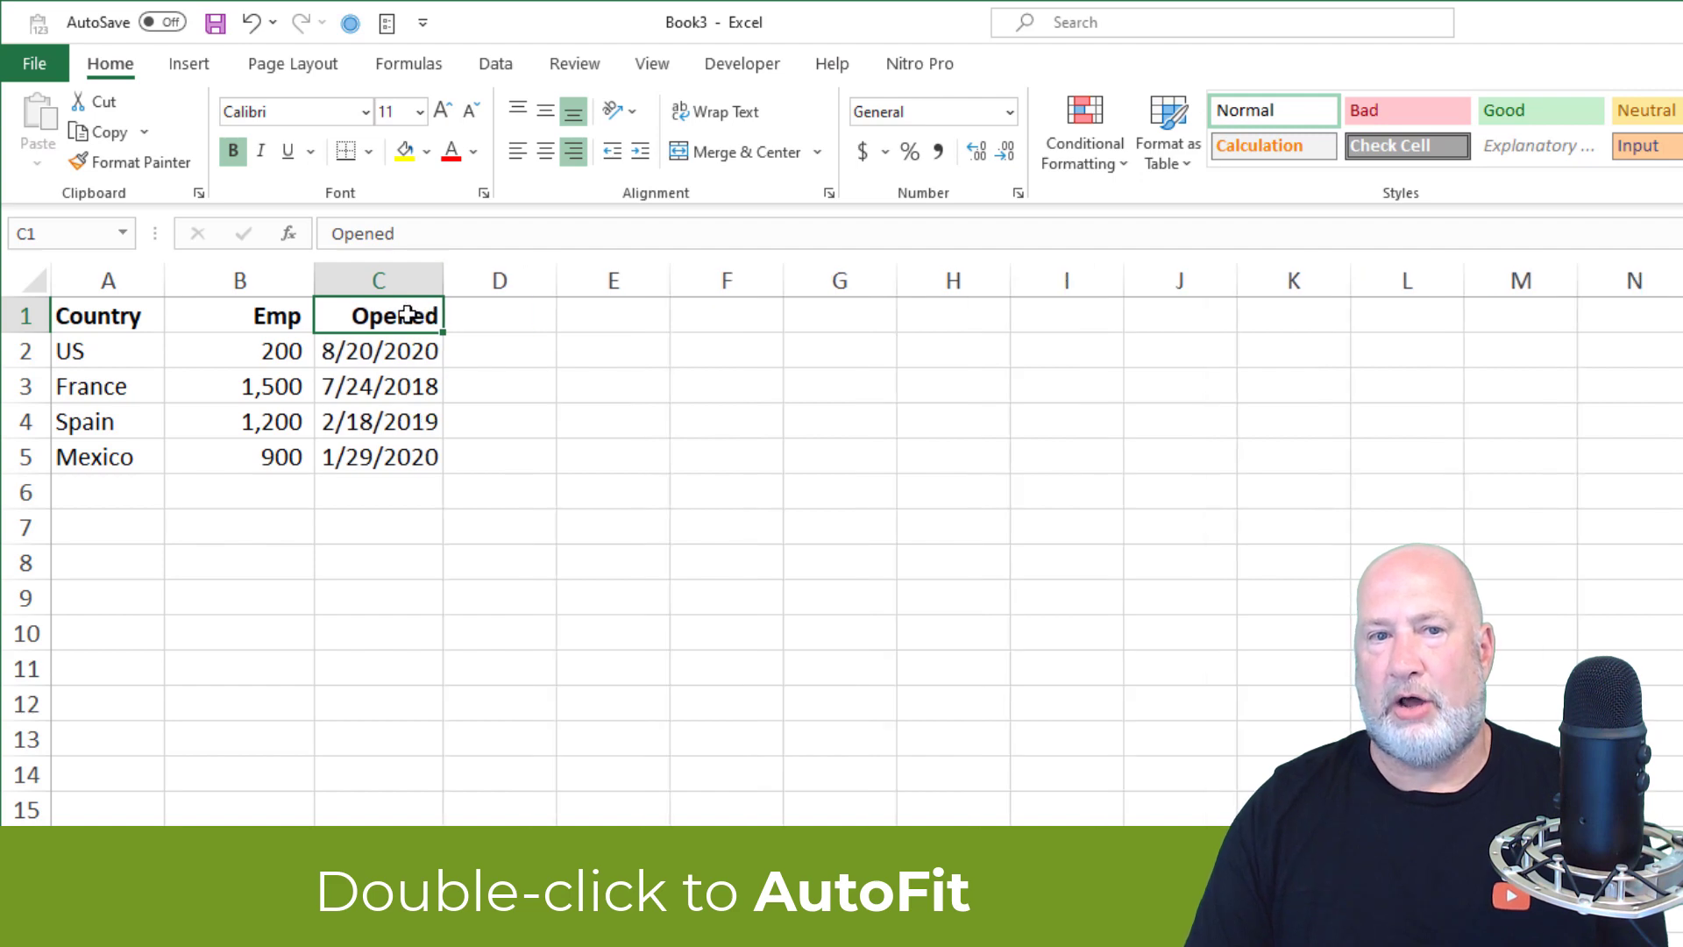
double_click(312, 280)
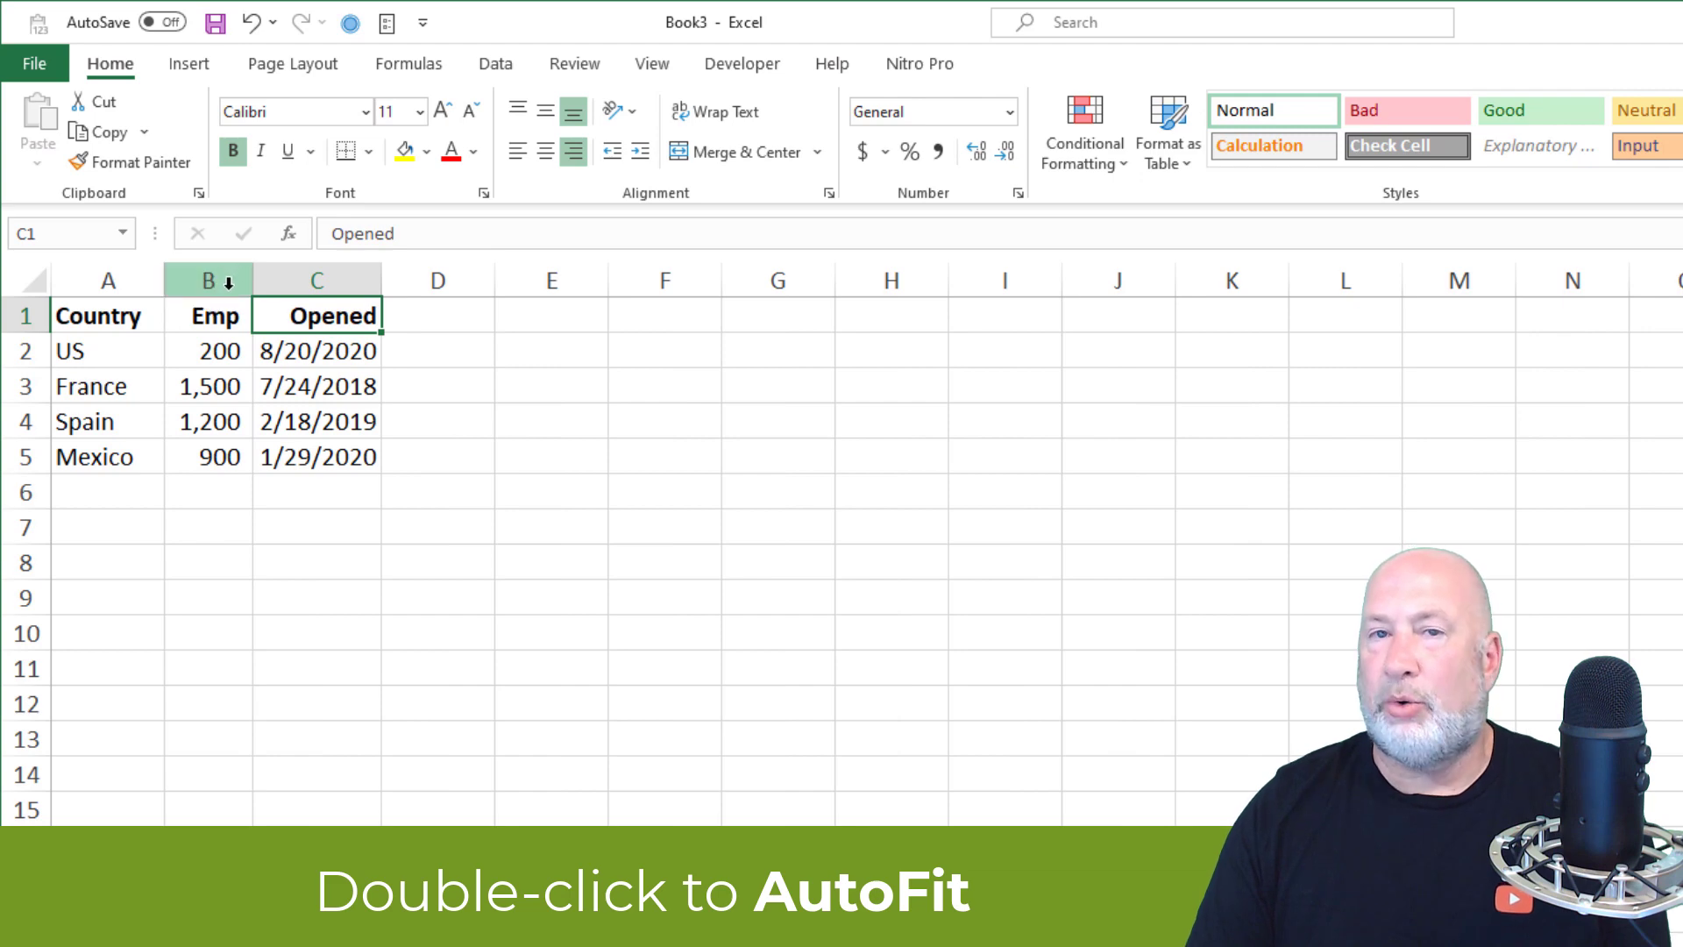
left_click_drag(252, 280, 339, 287)
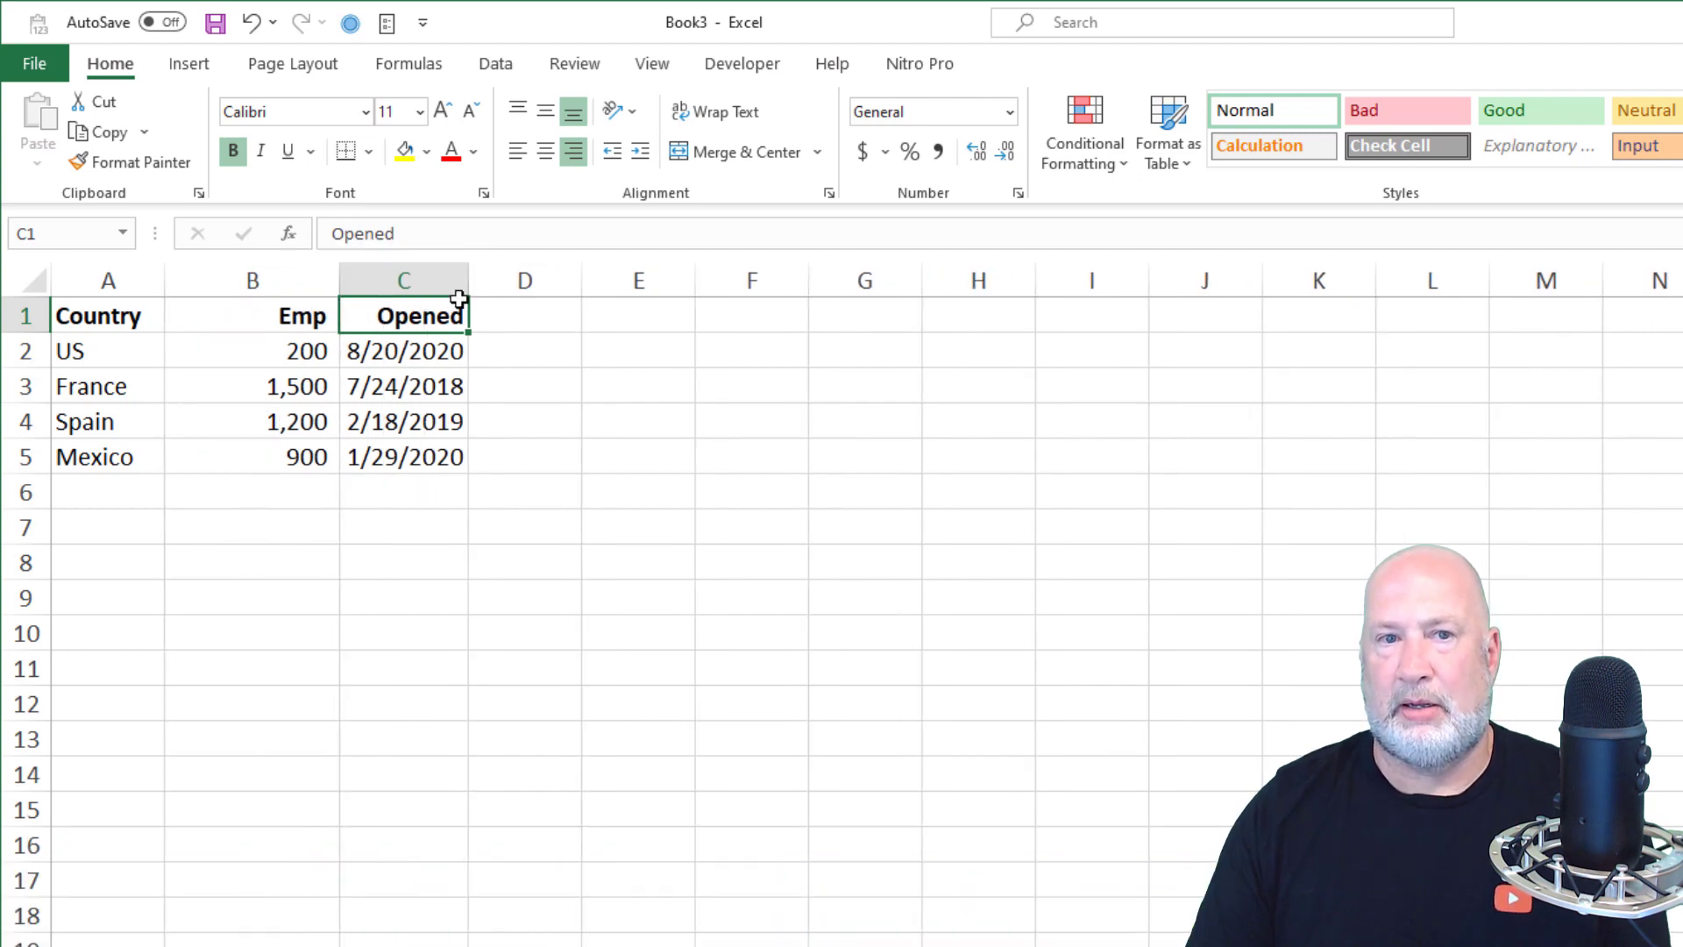
left_click_drag(468, 281, 520, 307)
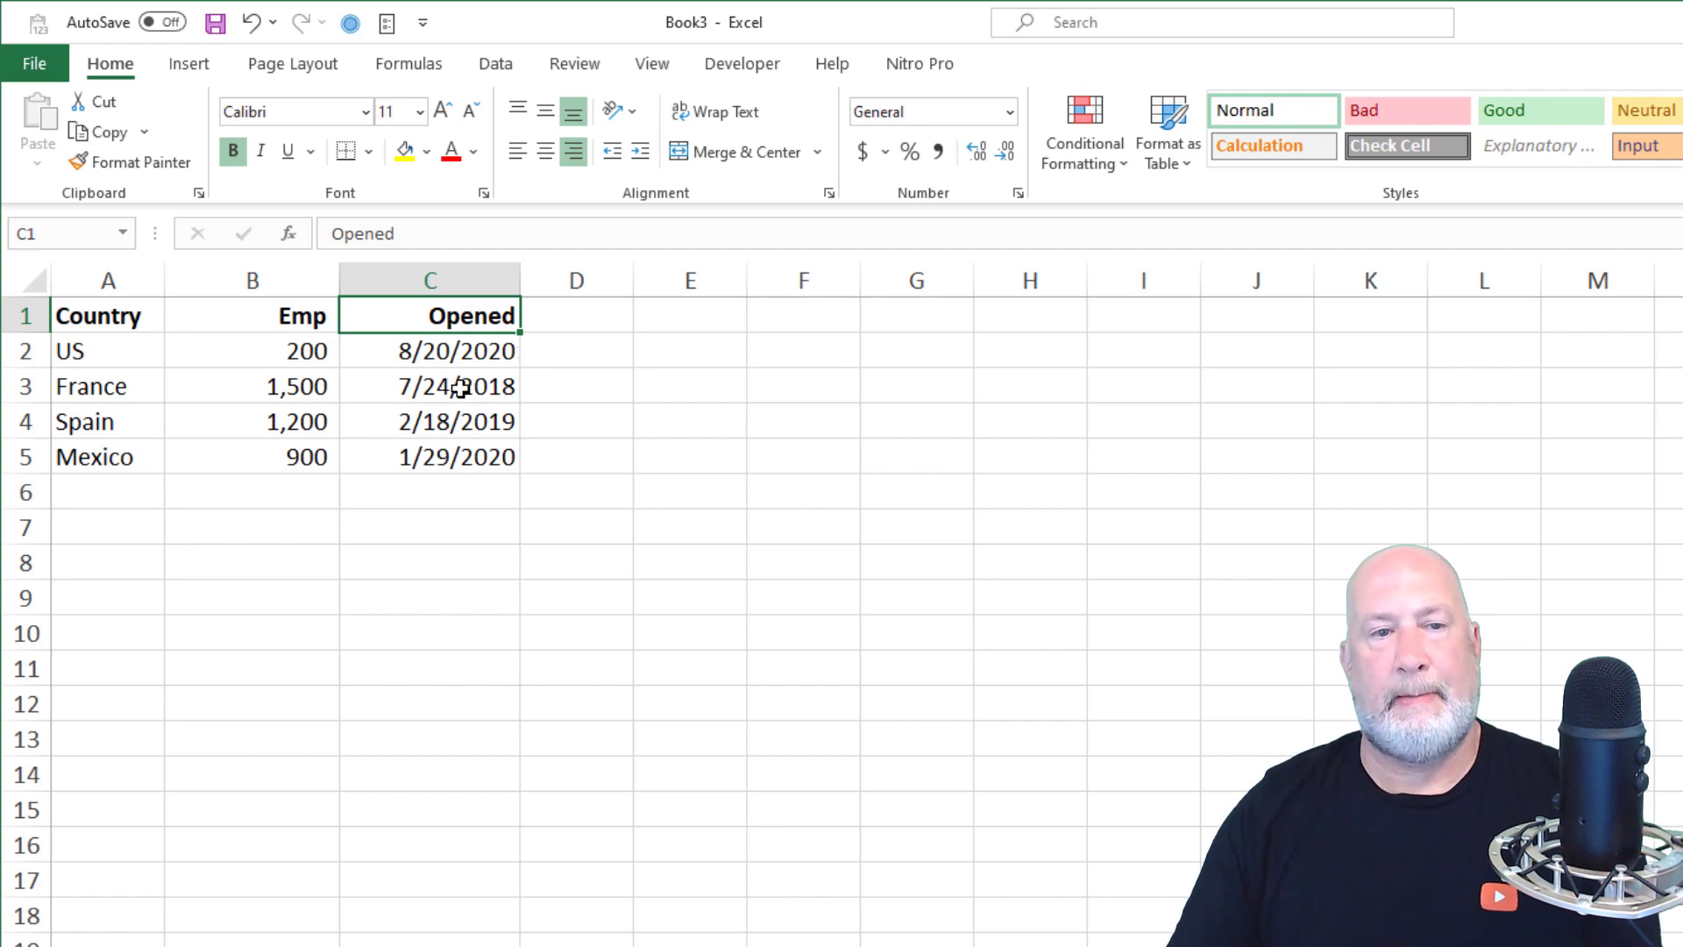
Step: Enter the label Total in A7 and sum the employee numbers B2:B6 in B7 with AutoSum
left_click(105, 525)
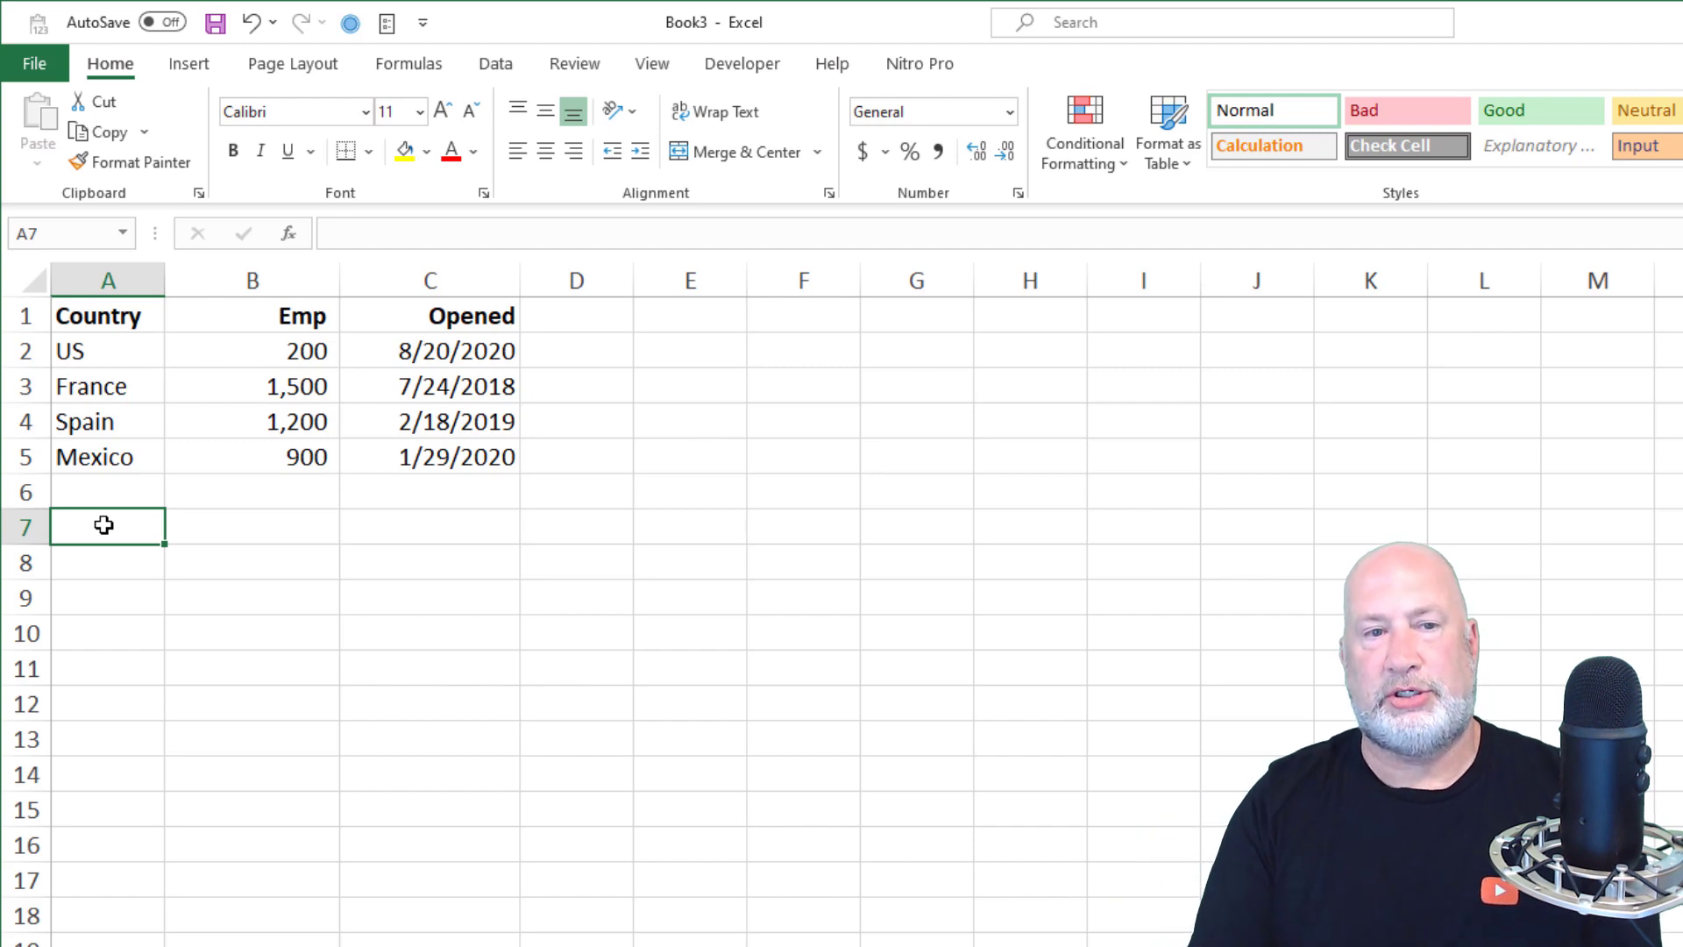
type("Total")
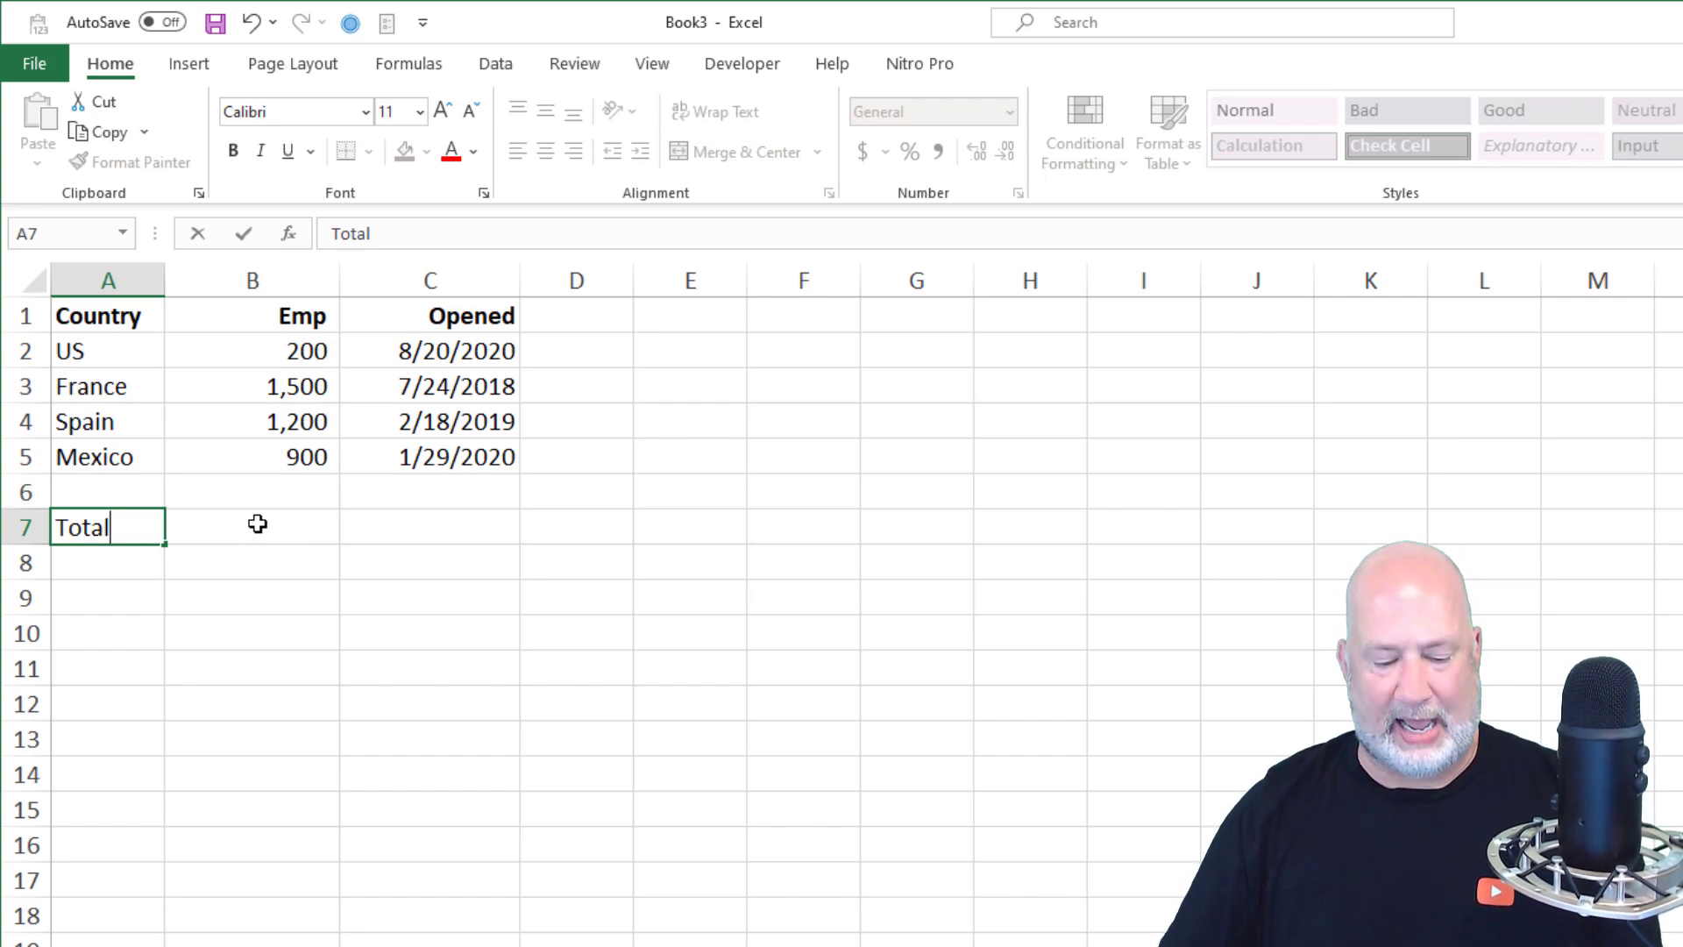
key("Tab")
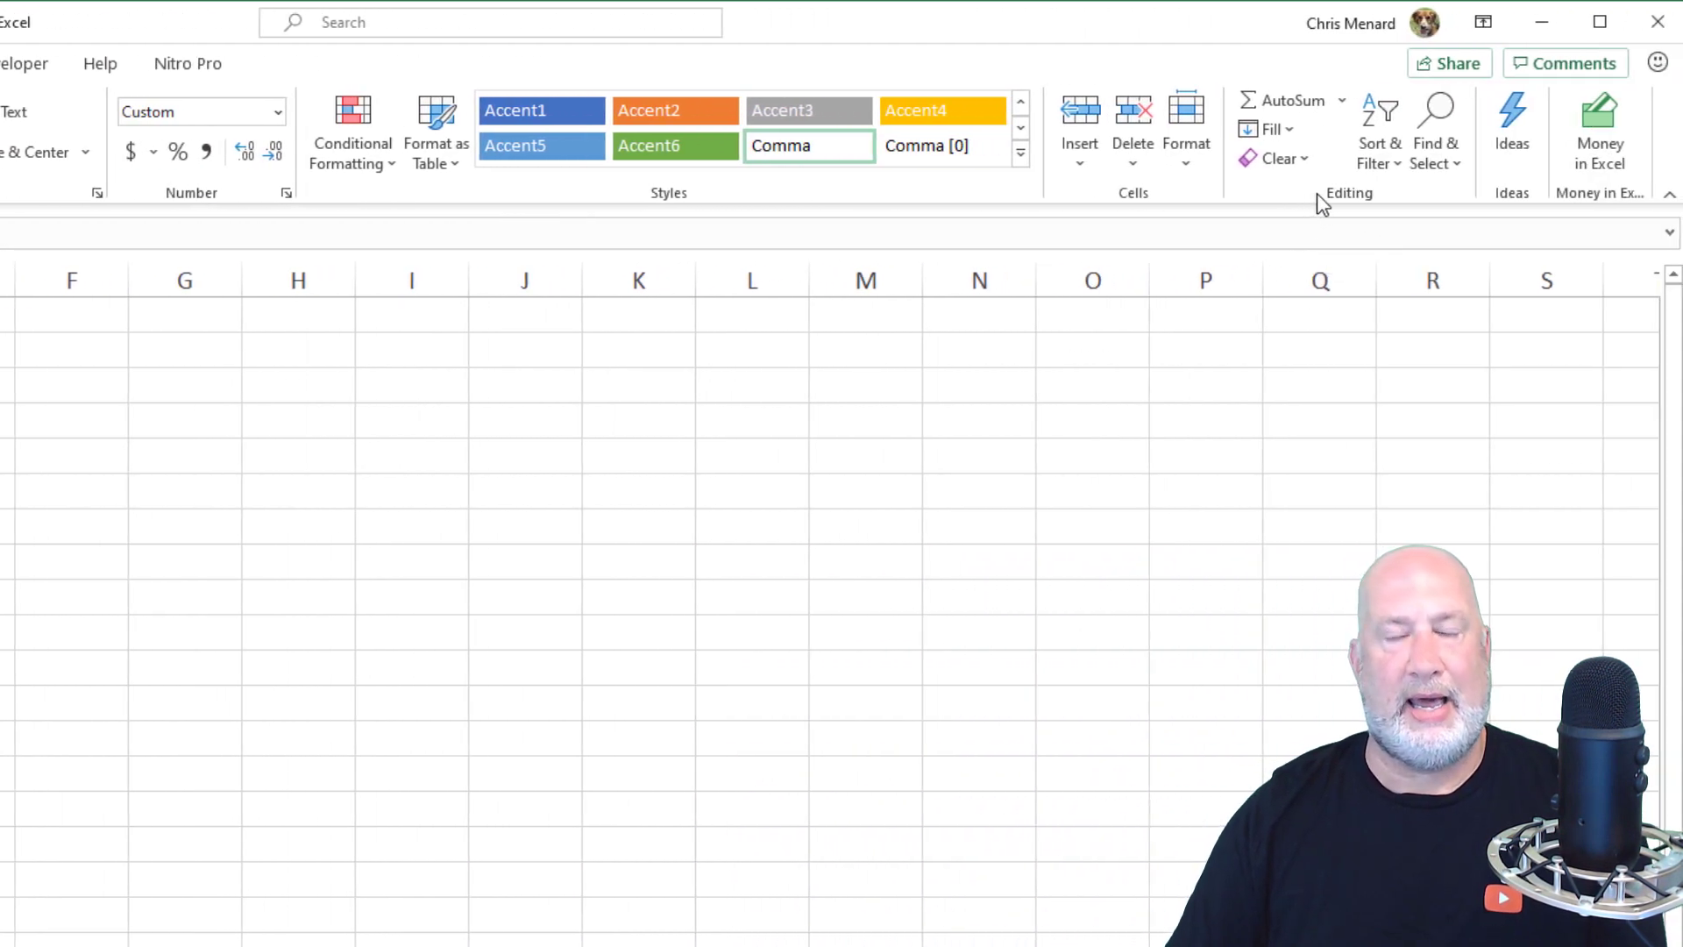
left_click(1282, 103)
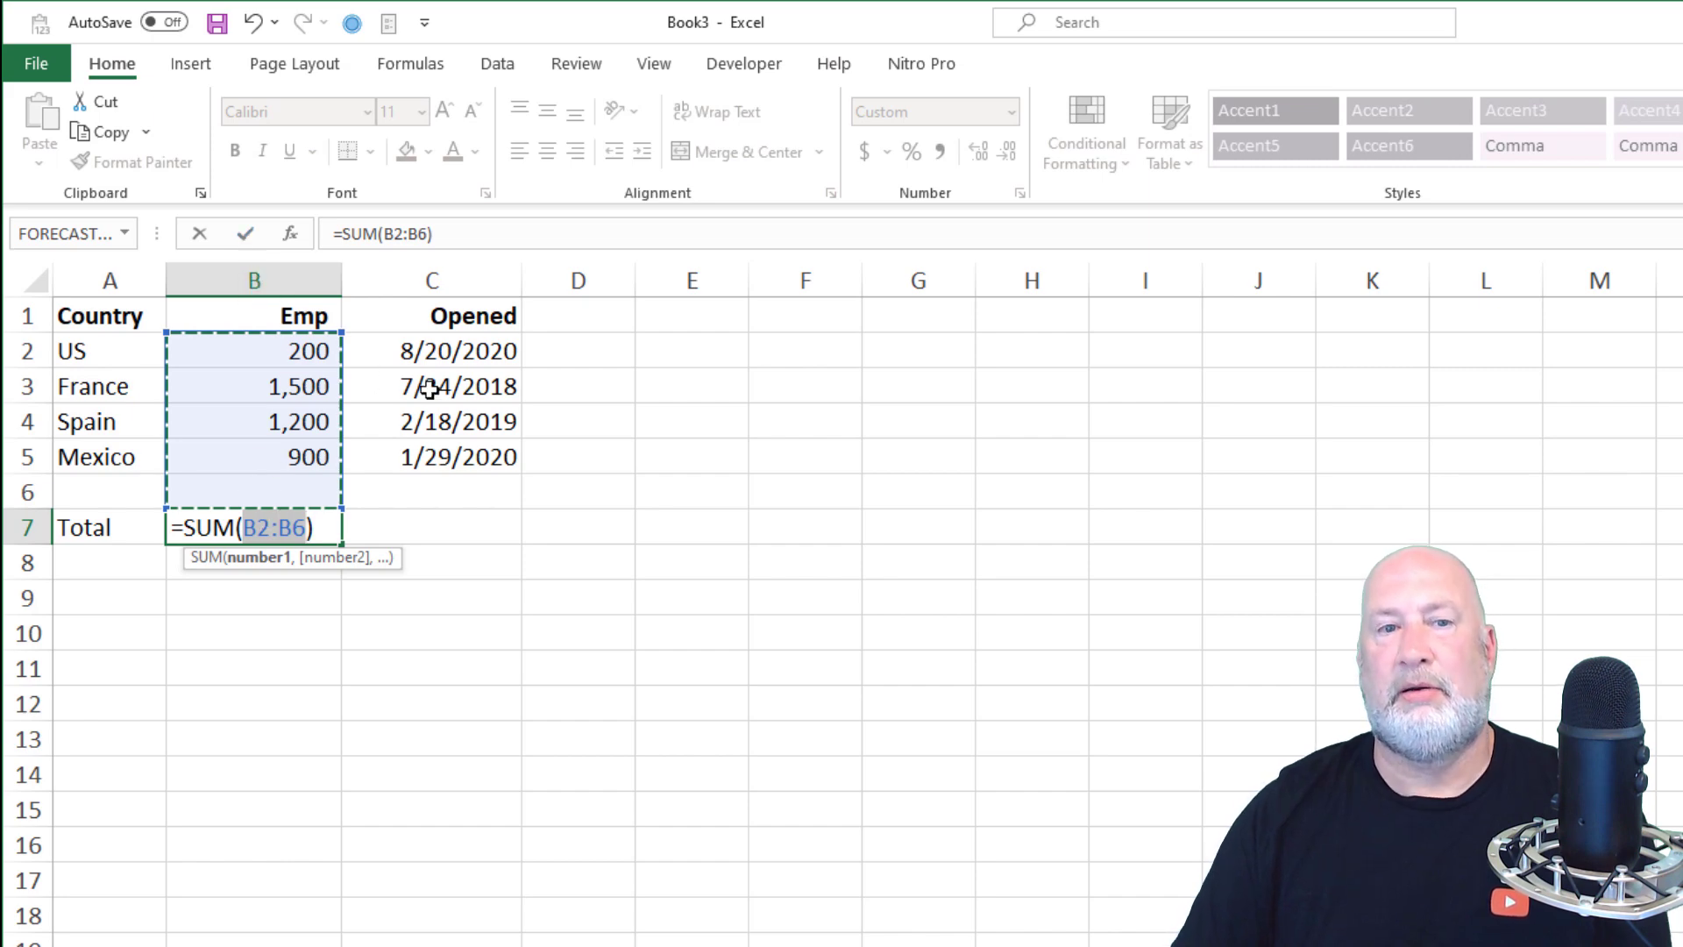
left_click(249, 238)
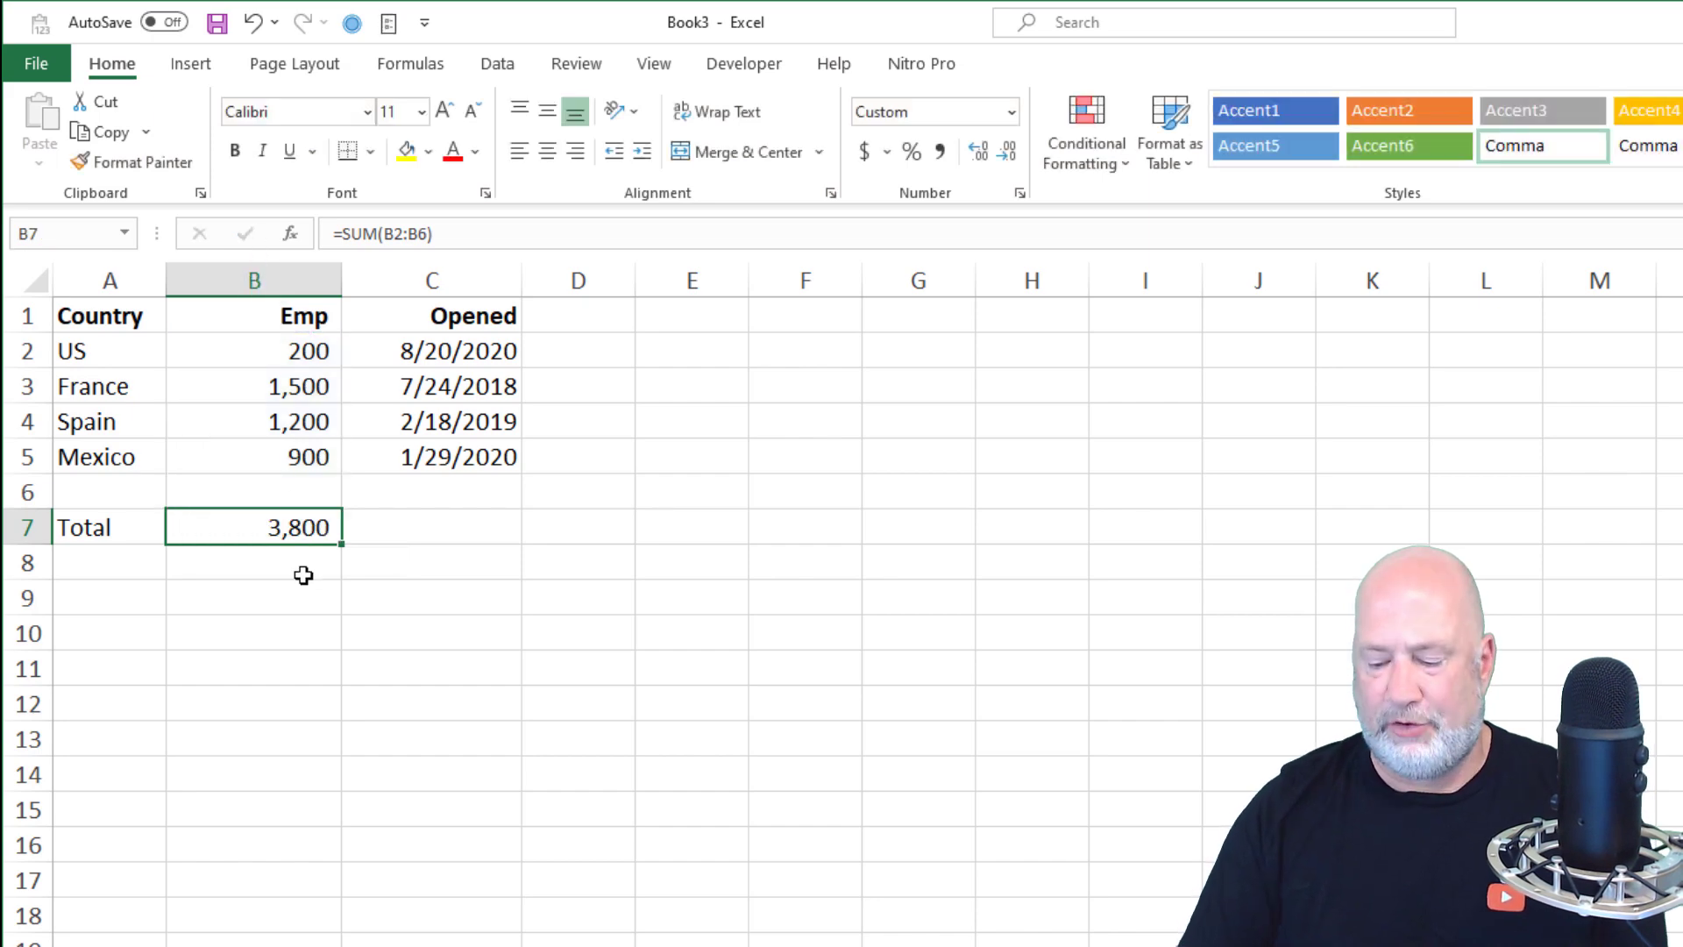
Step: Enter the label Average in A8 and calculate the average of B2:B6 in B8
key("Return")
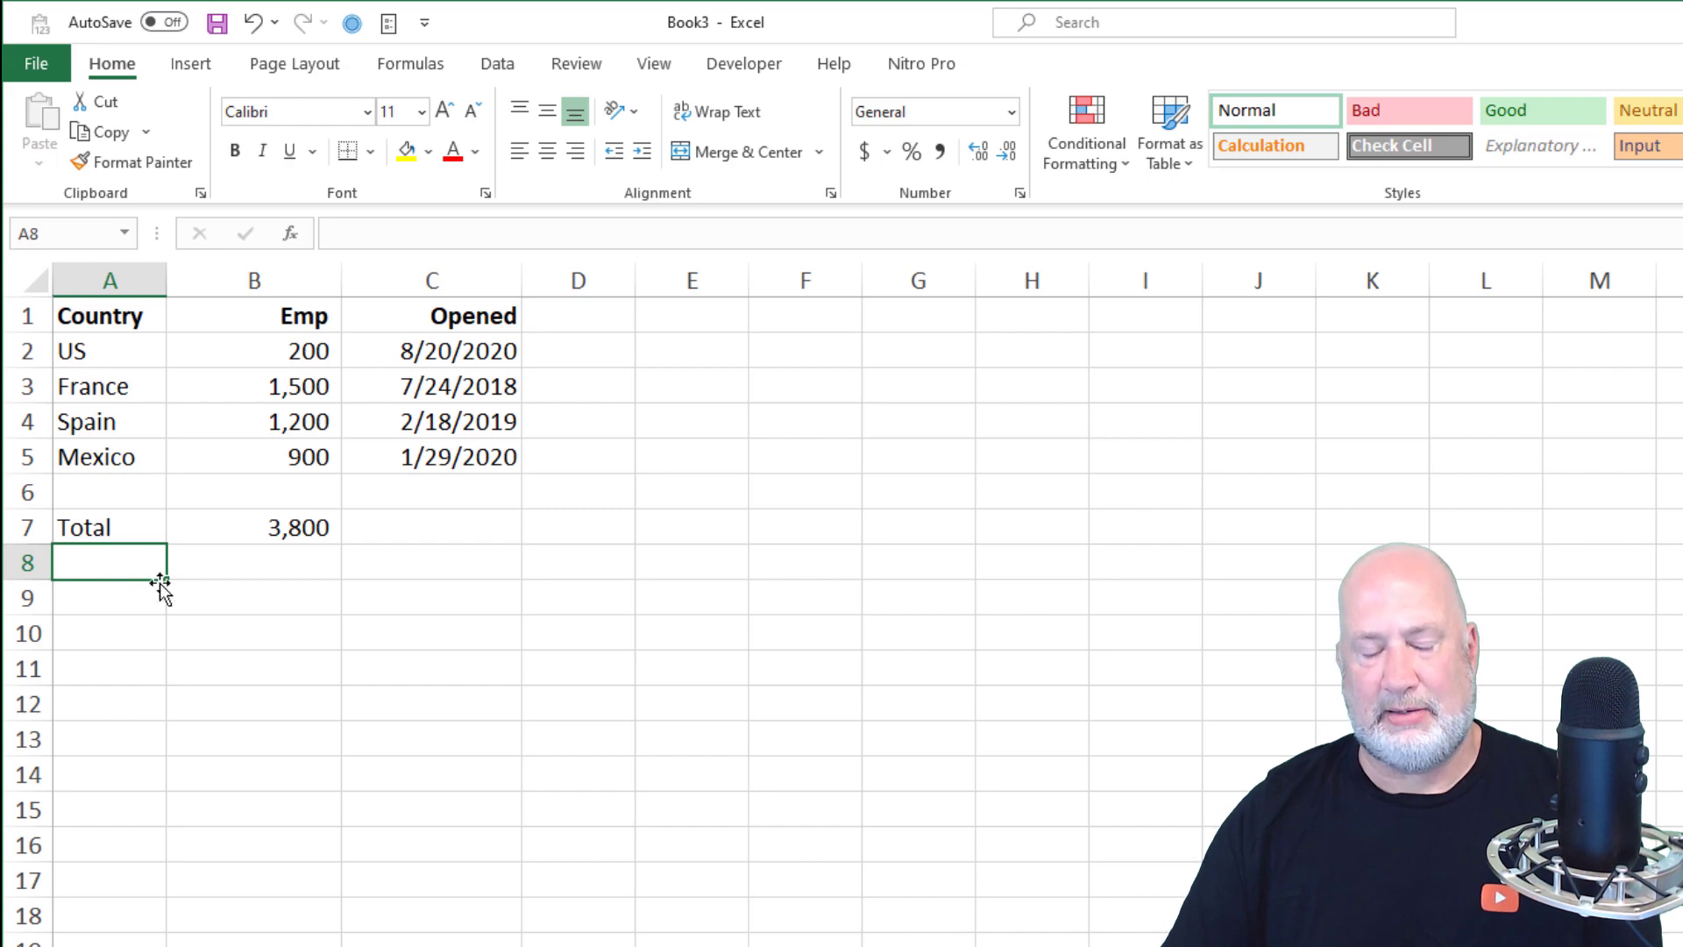
type("Average")
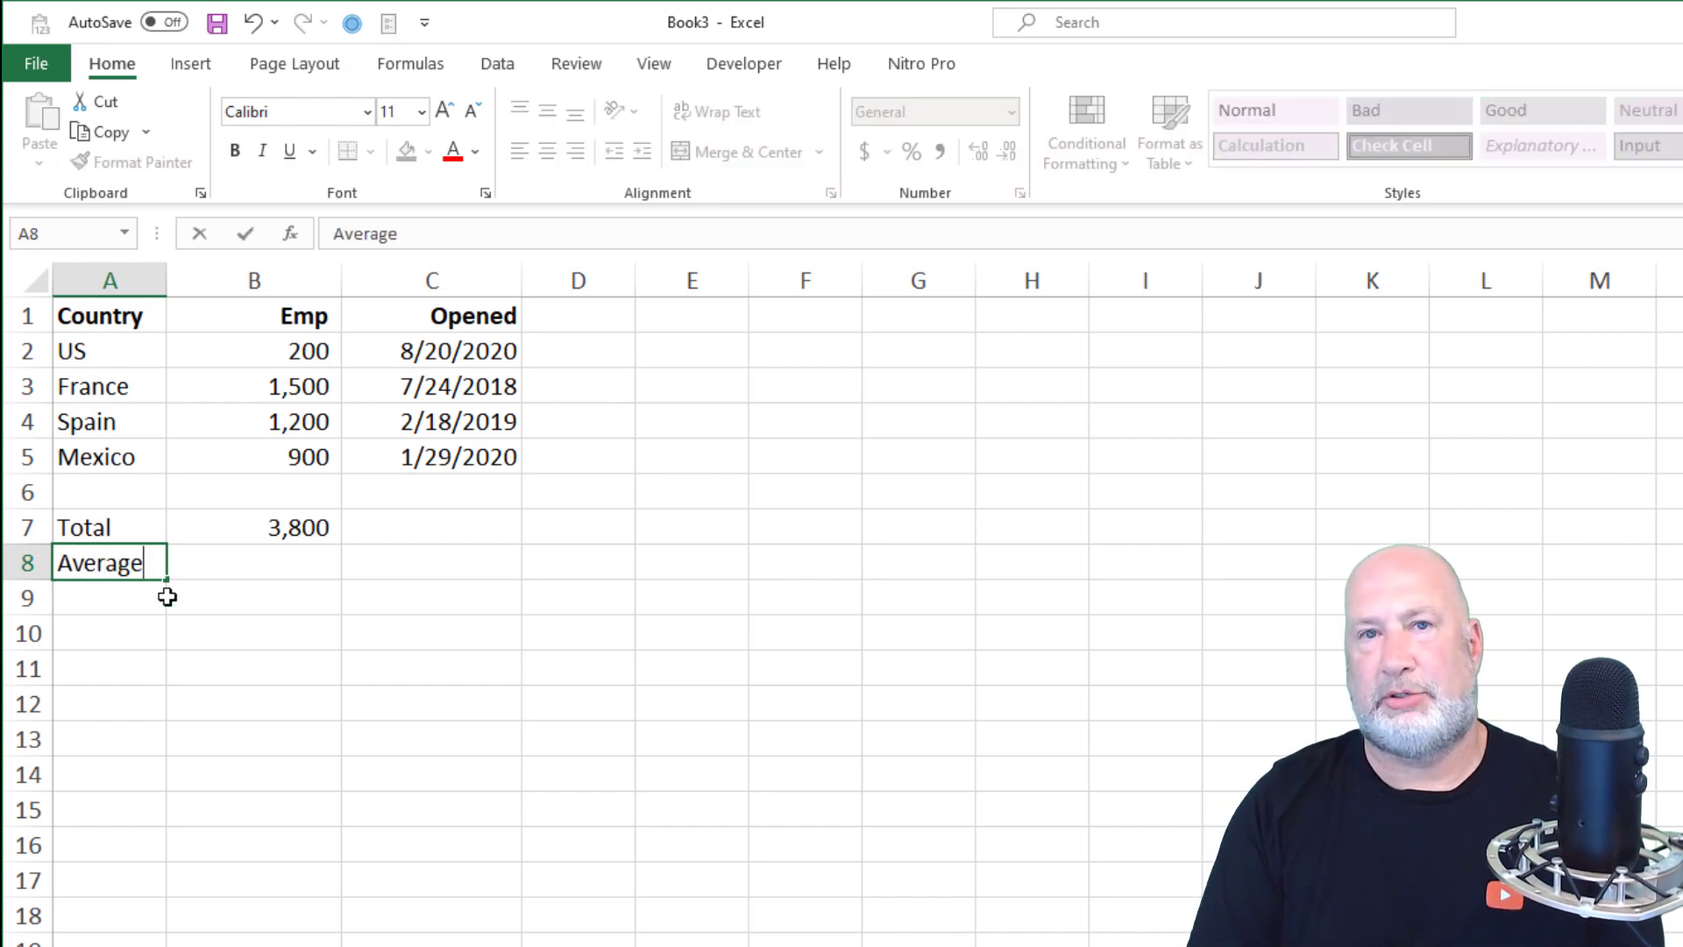
left_click(285, 563)
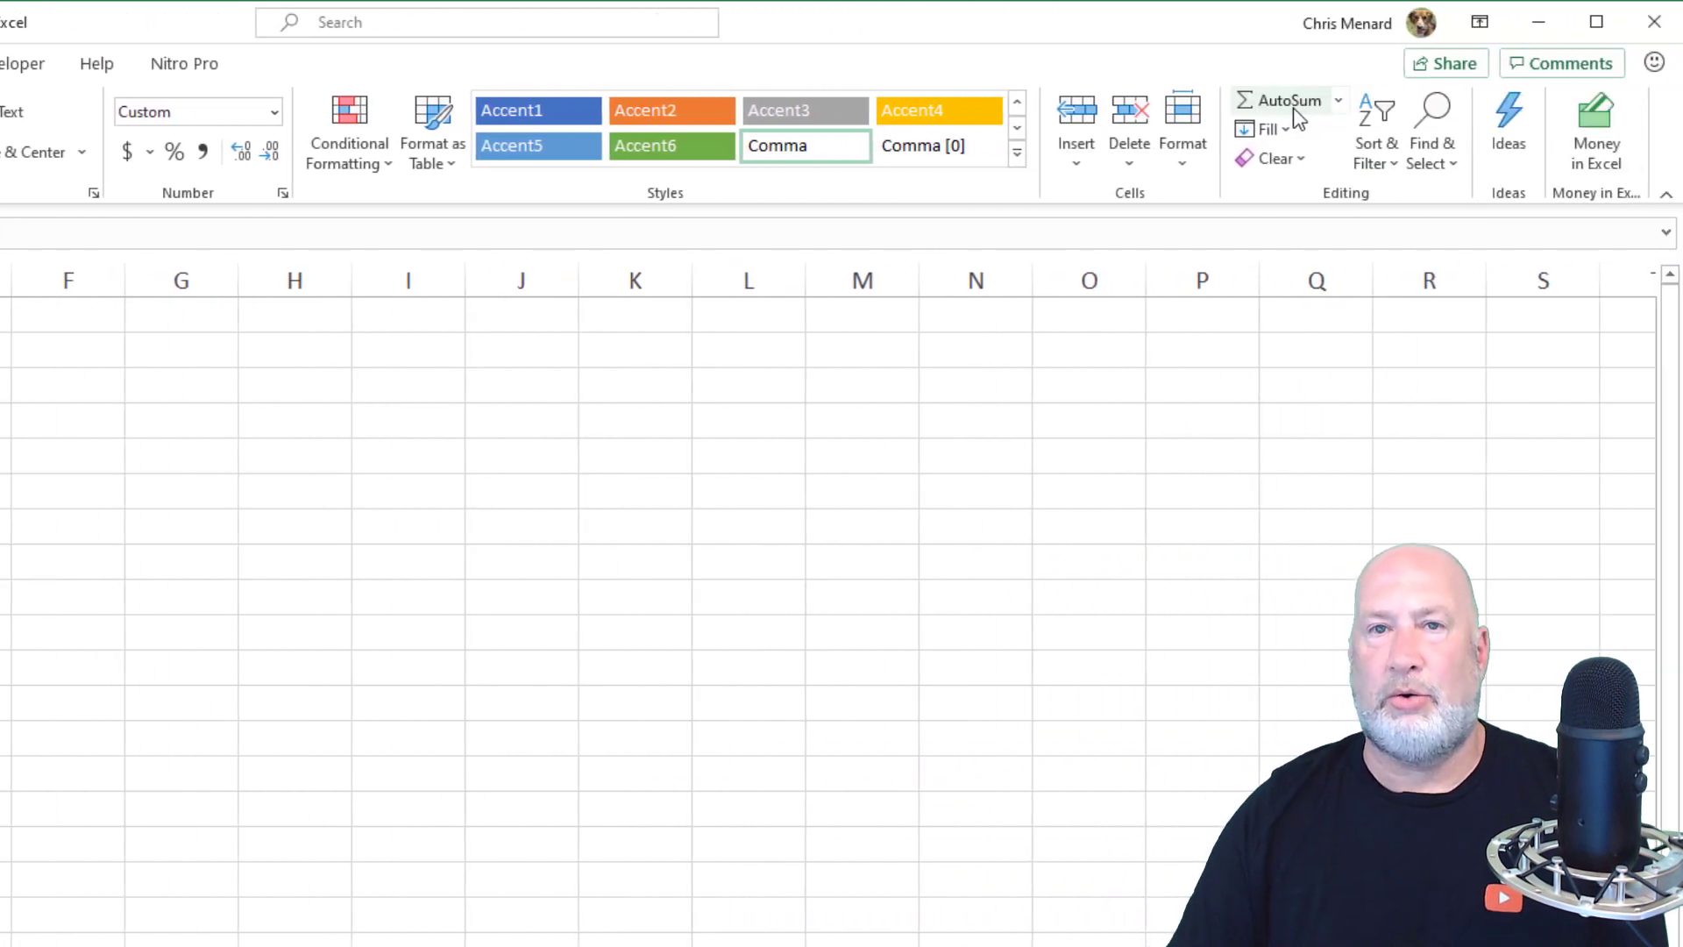
left_click(1340, 102)
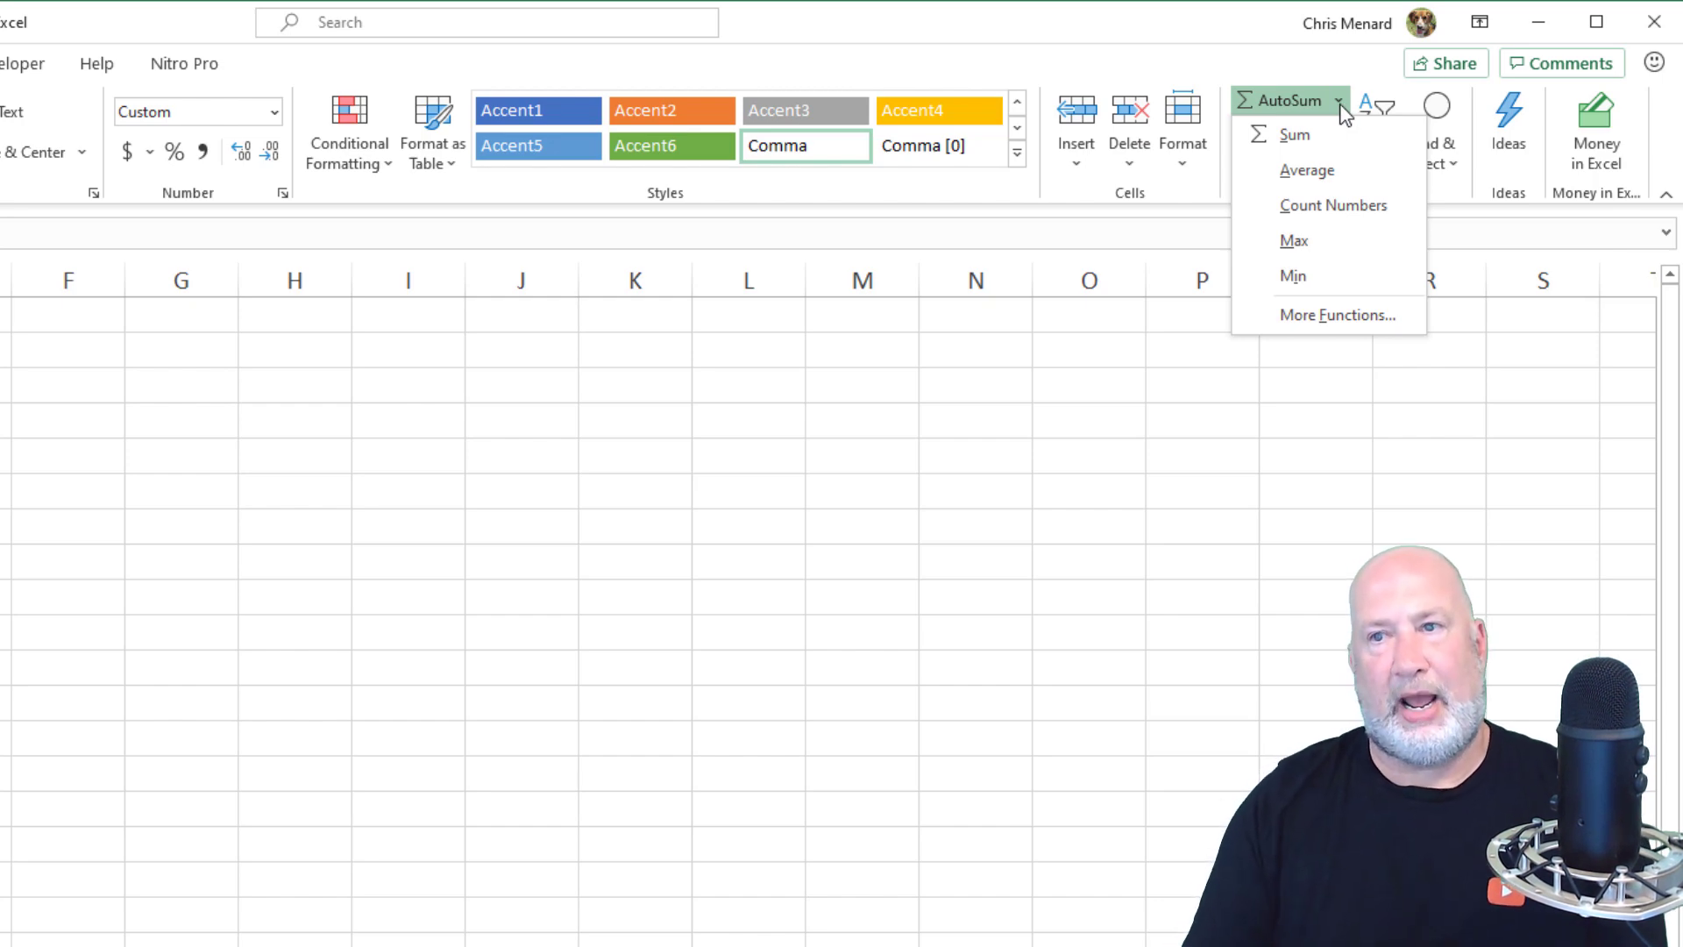
left_click(1327, 173)
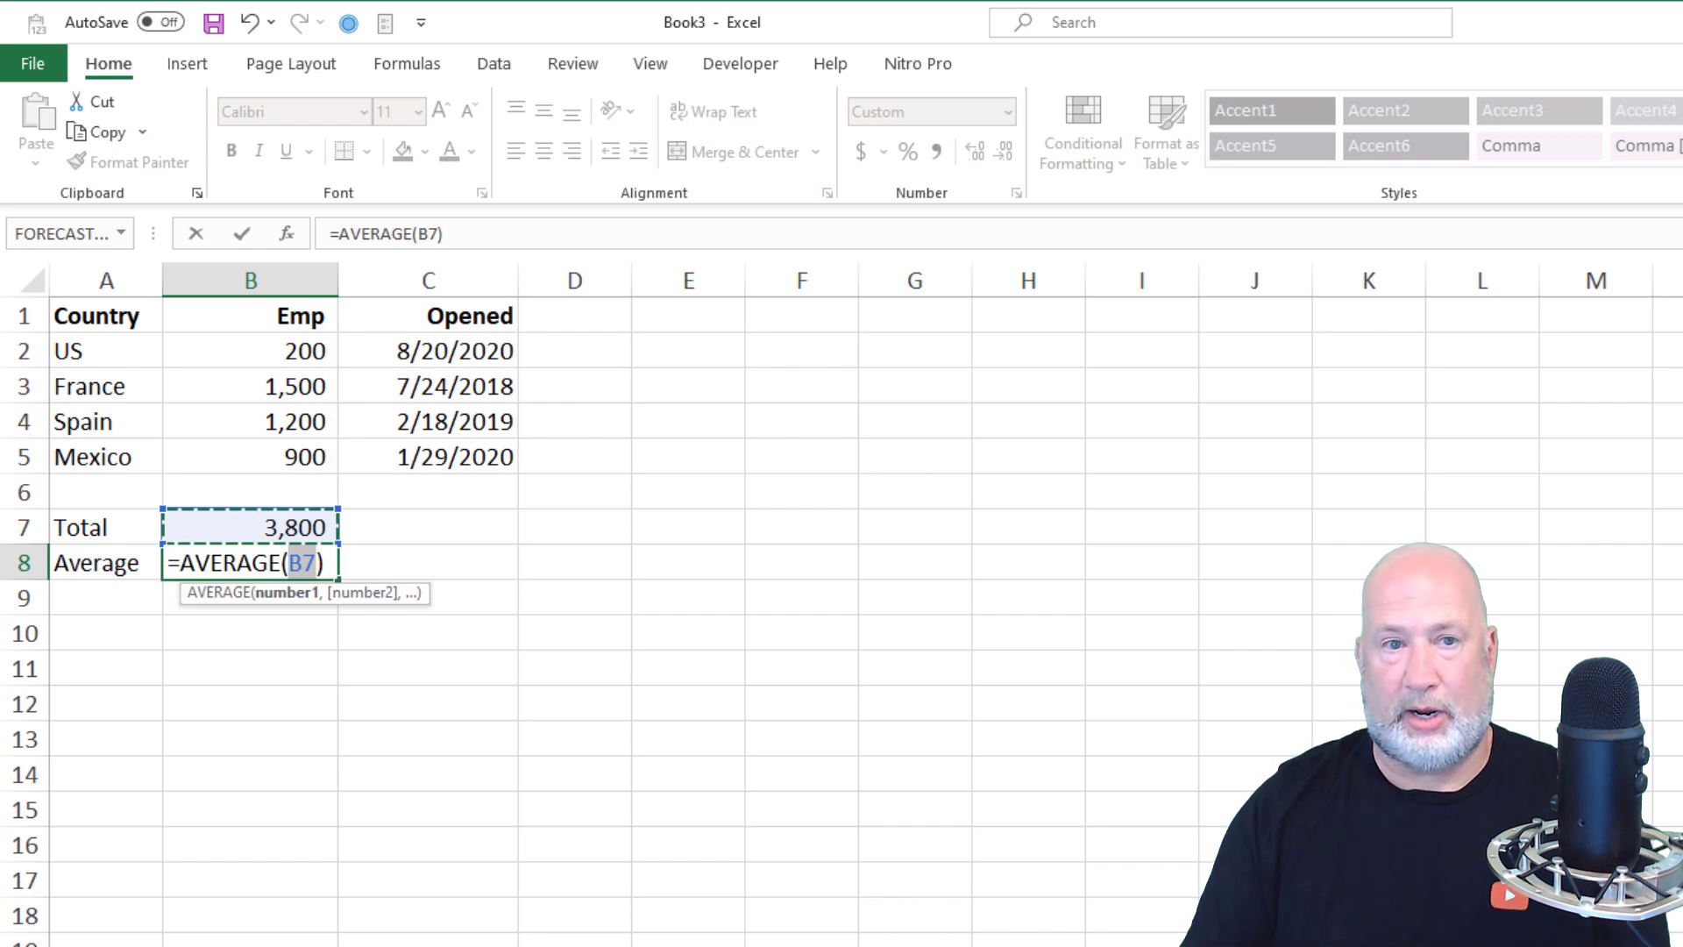
left_click(257, 352)
left_click_drag(257, 352, 276, 485)
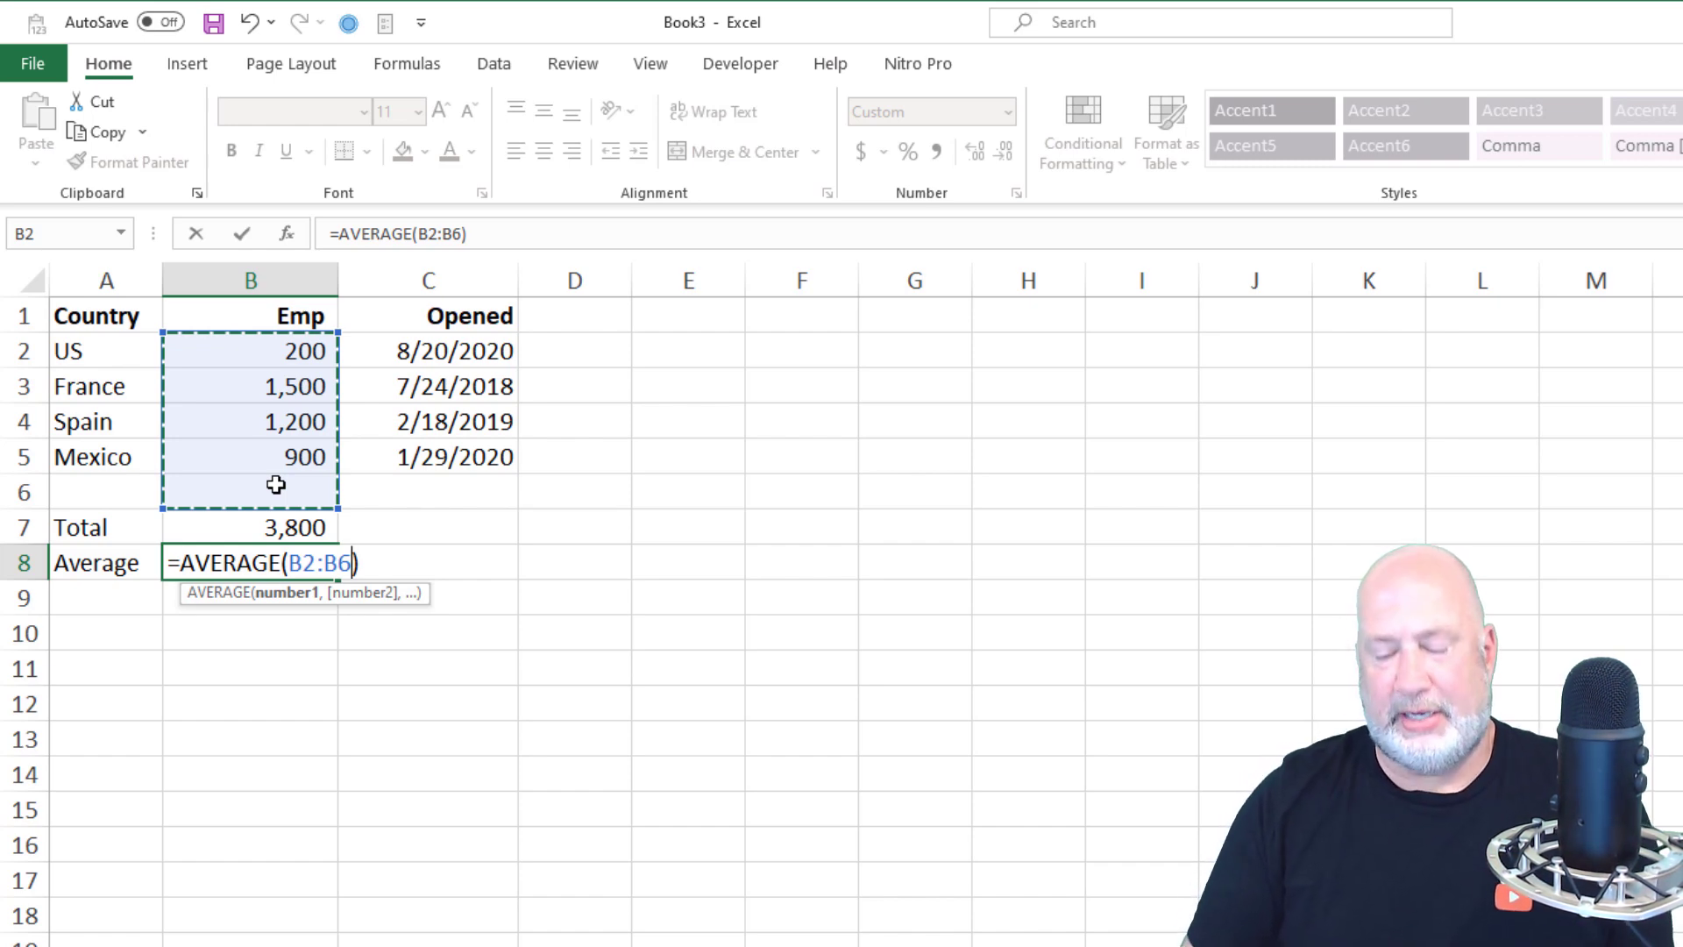
key("Return")
key("Up")
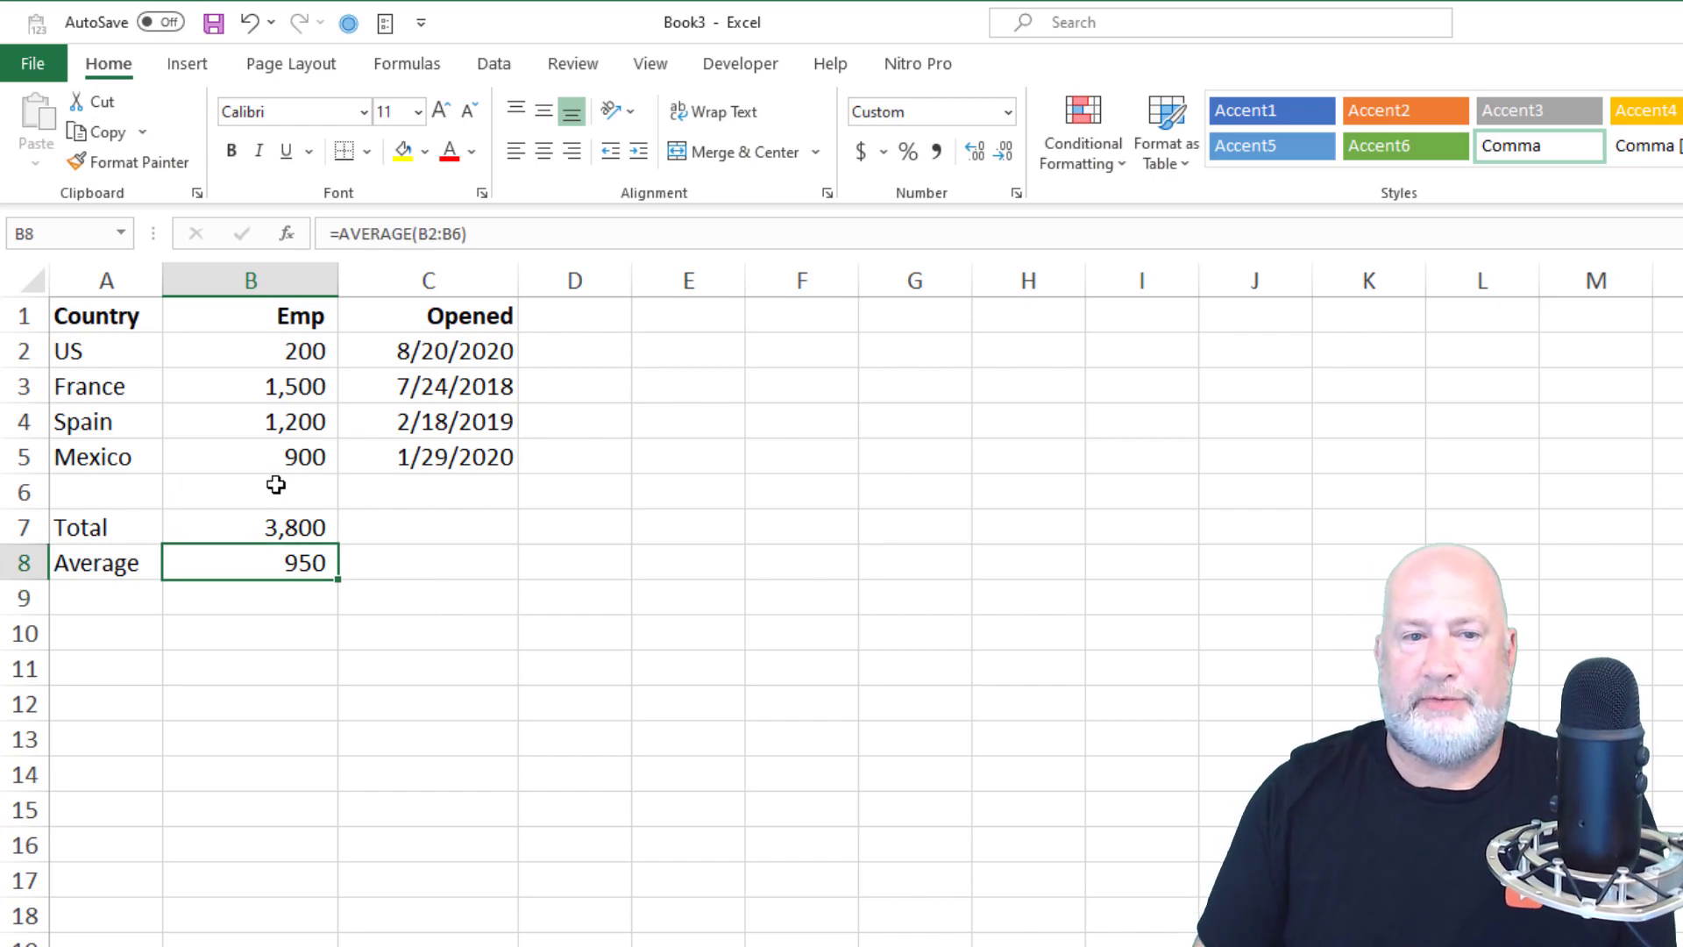
Step: Select the total in B7 to examine the formula behind it
key("Left")
key("Down")
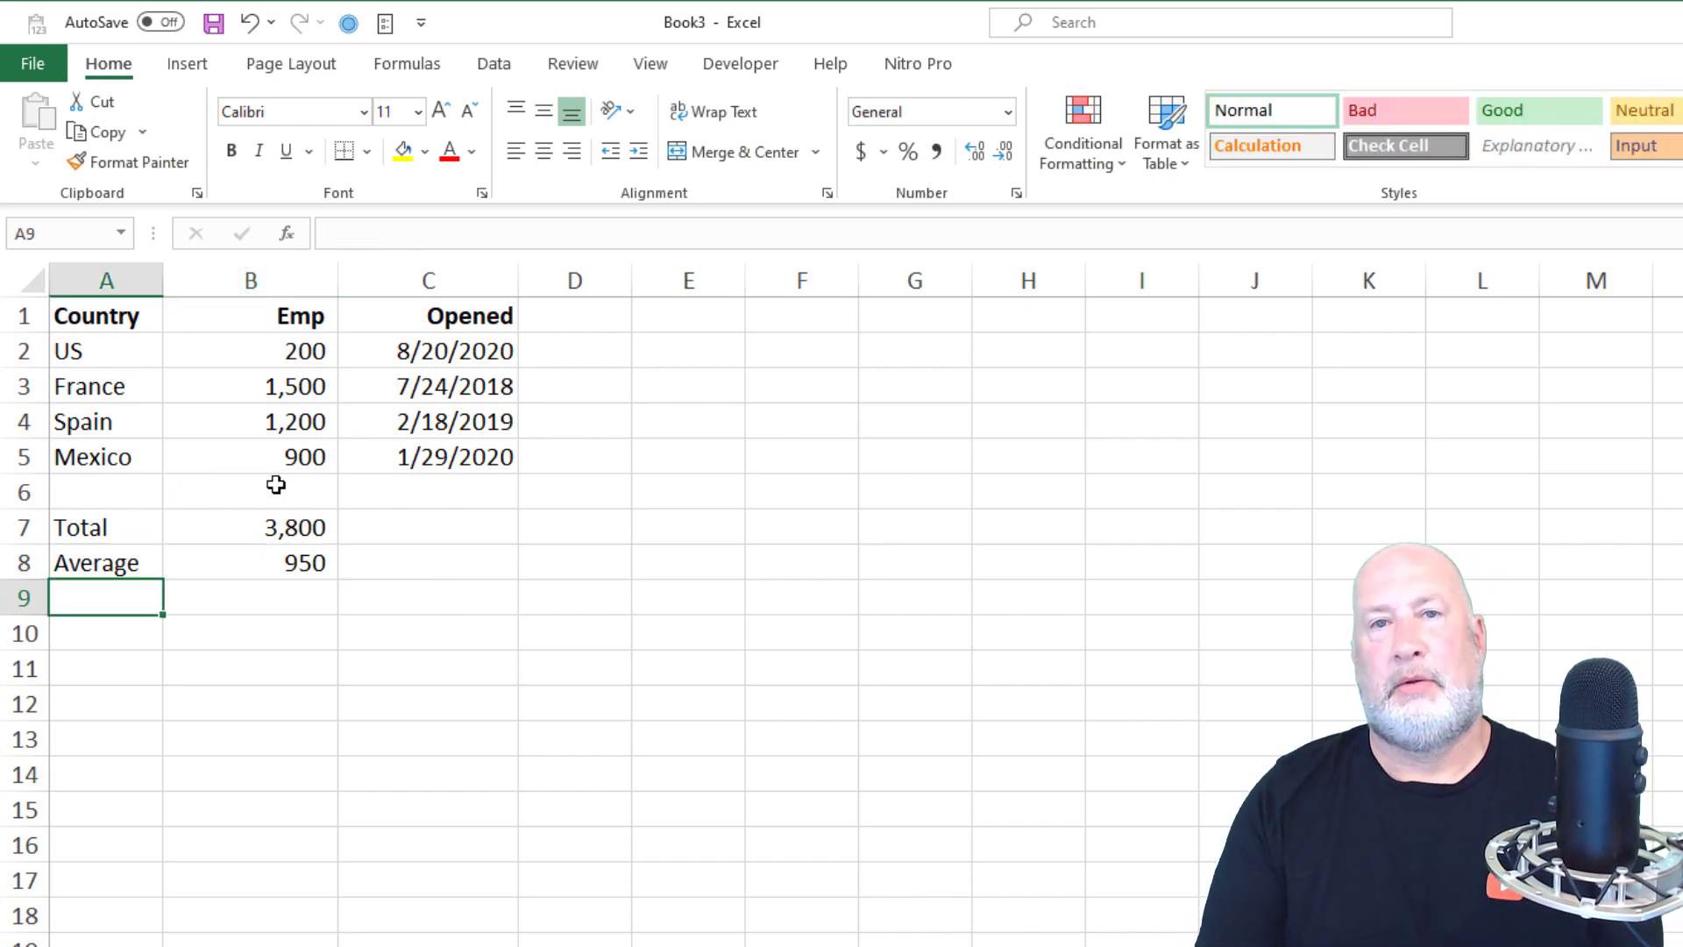
key("Up")
key("Up")
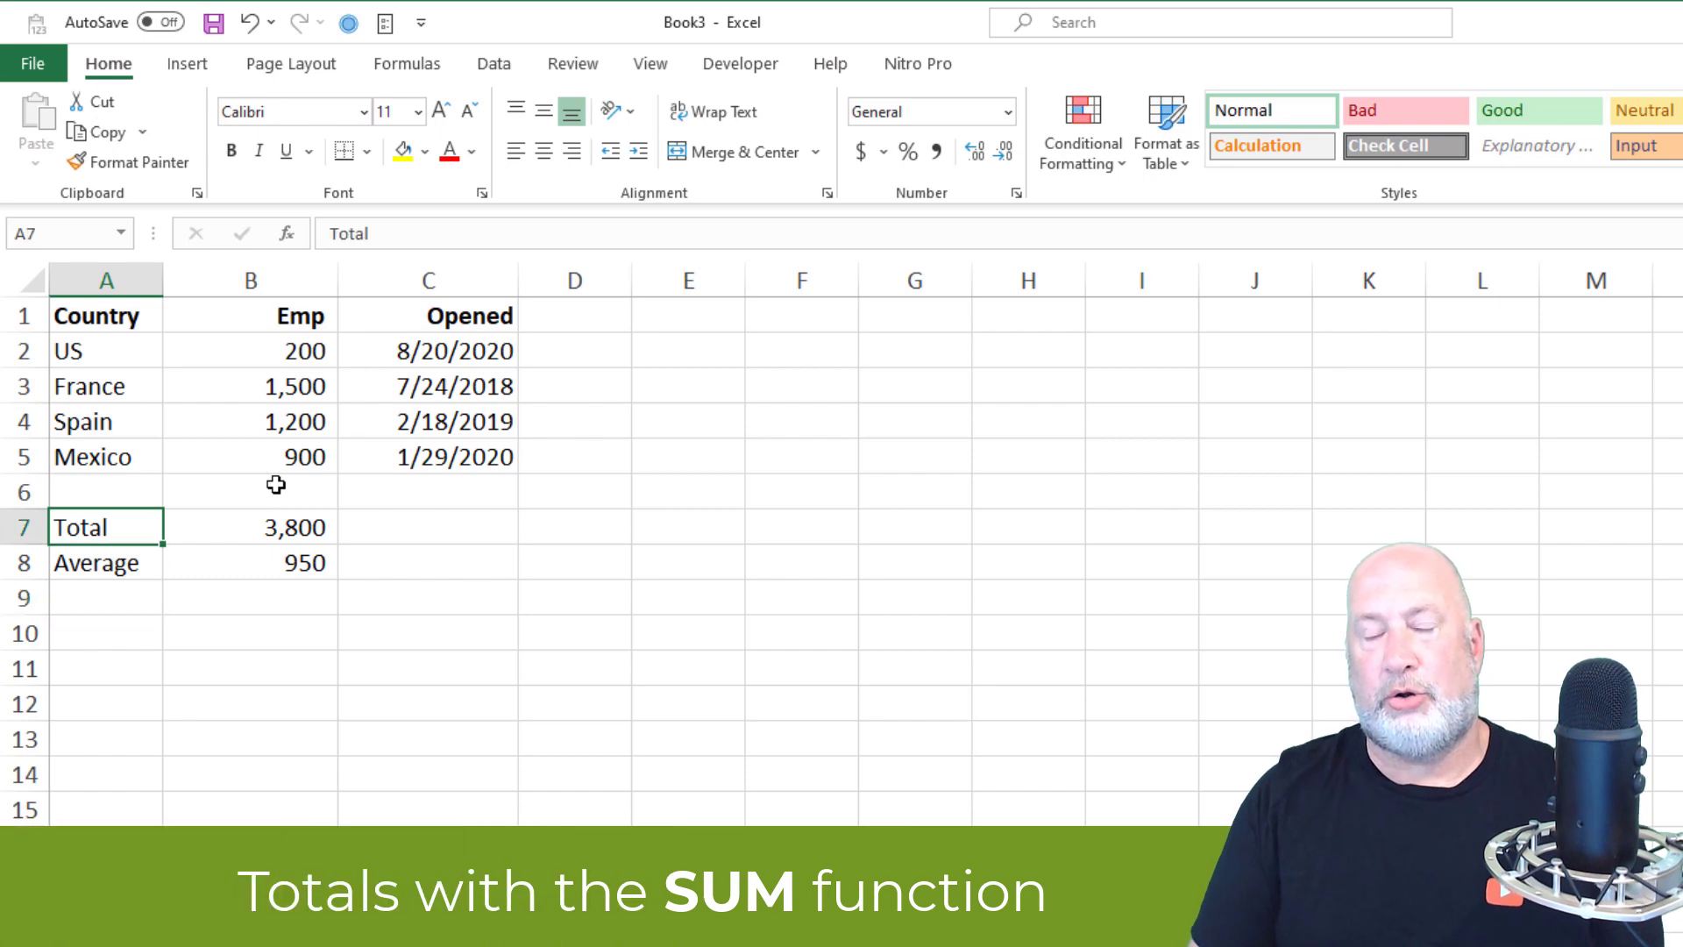
key("Right")
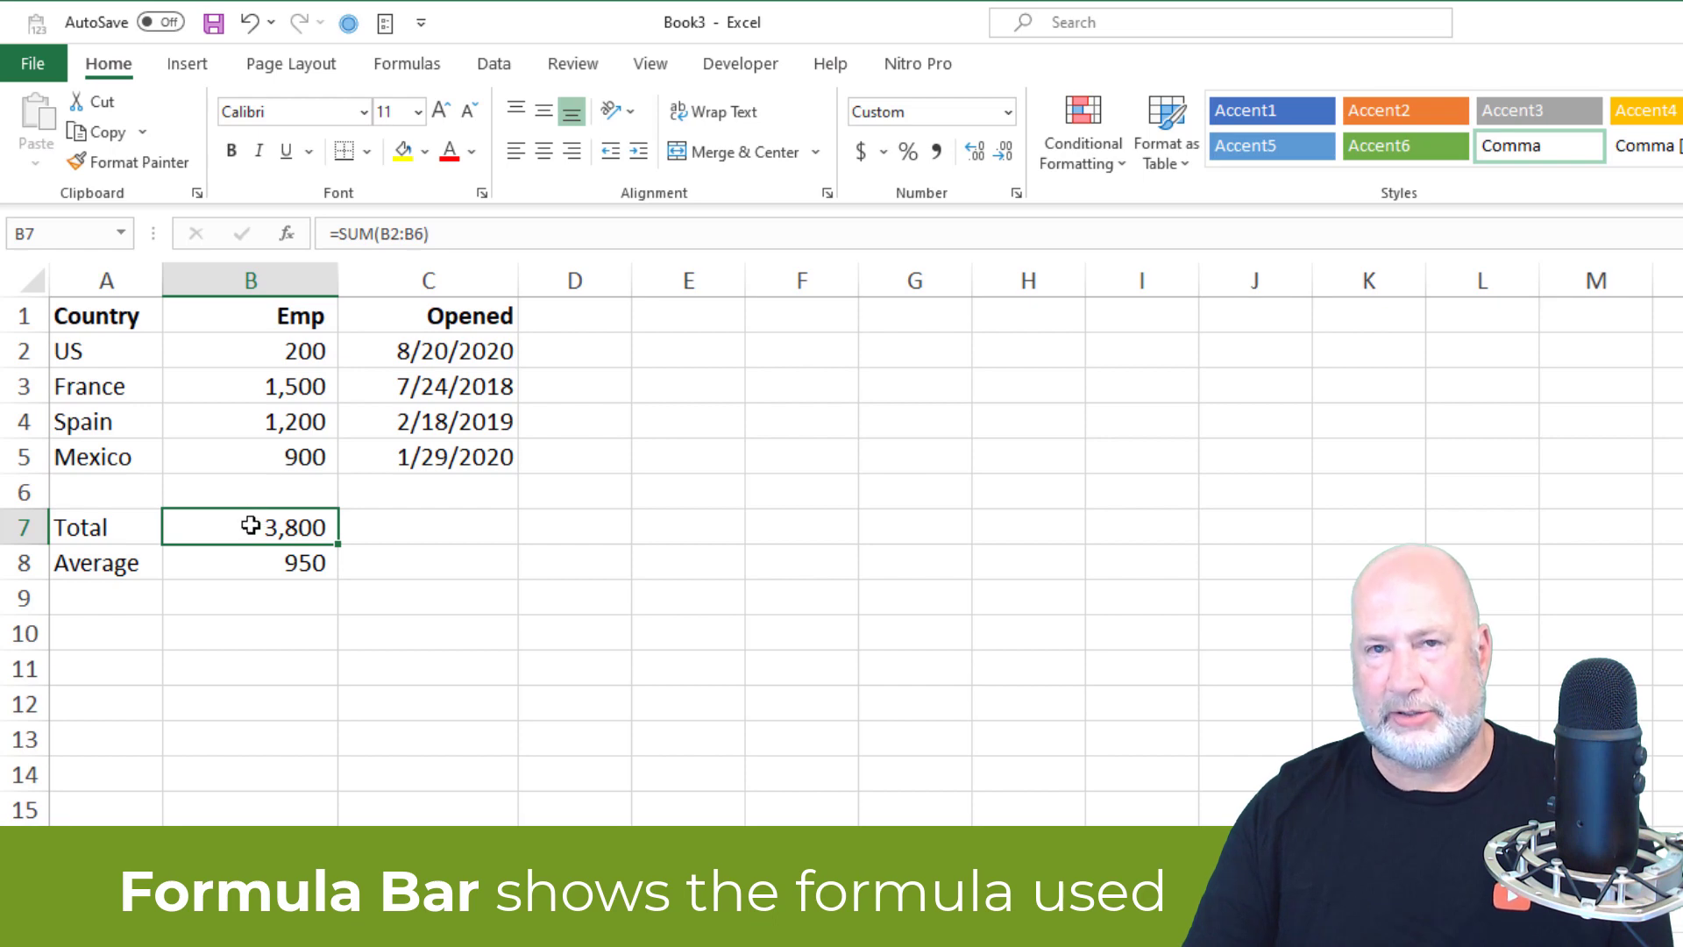
Step: Enter the label Highest in A9 below the Average label
left_click(141, 605)
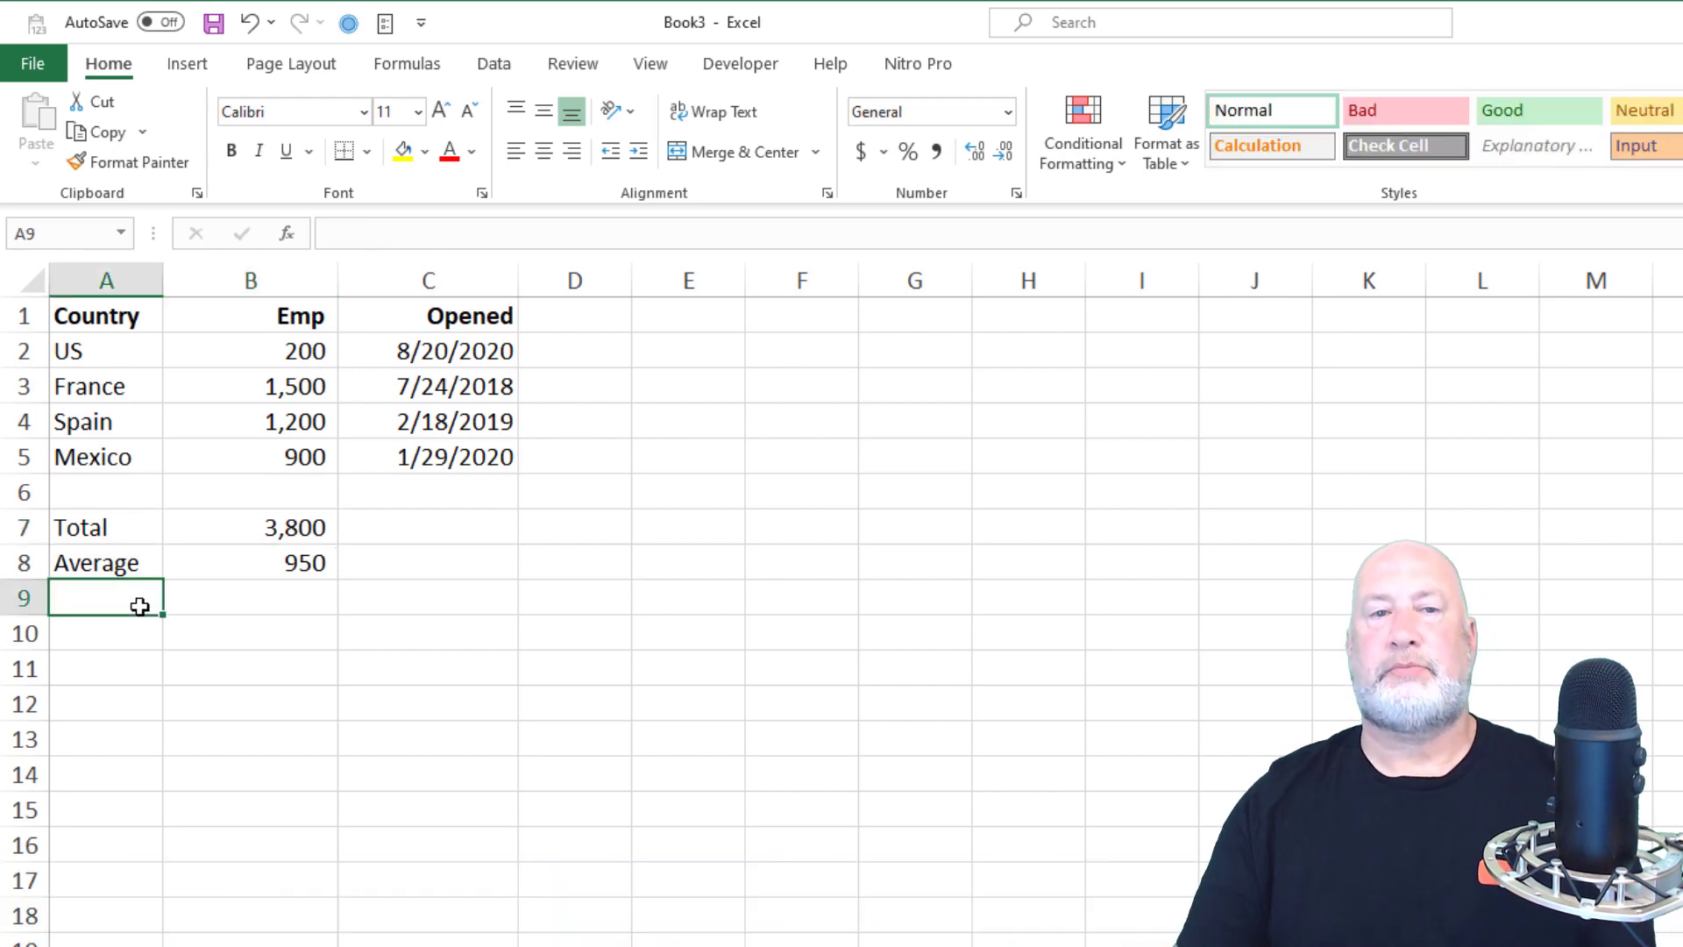
type("Highest")
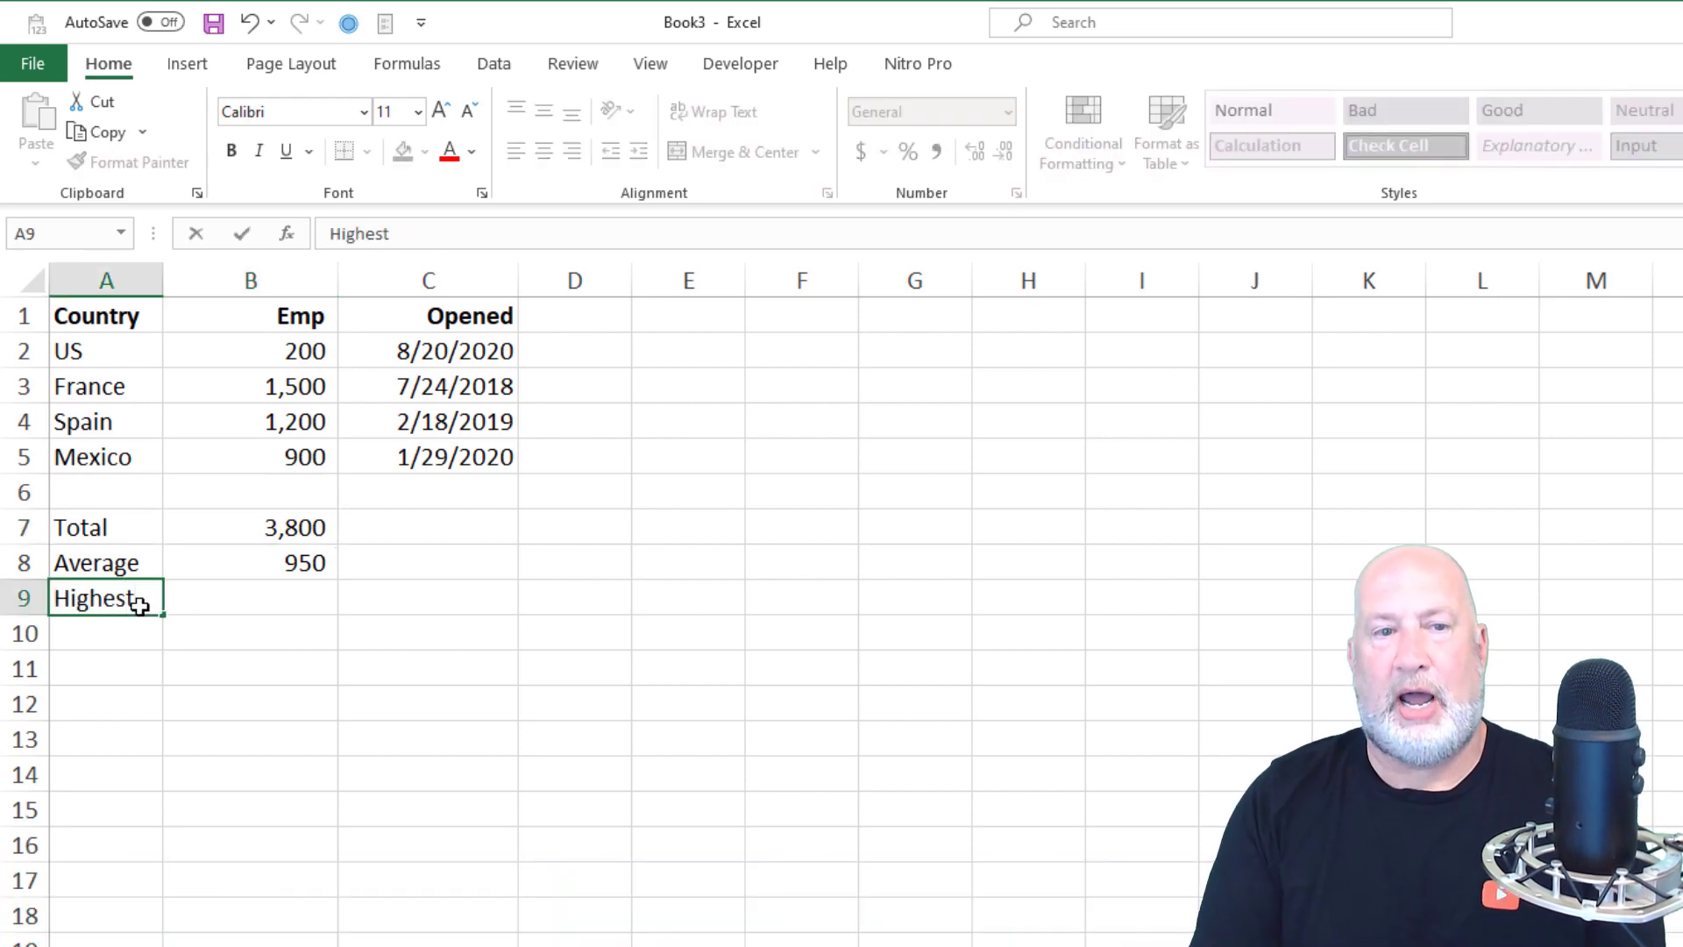
key("Tab")
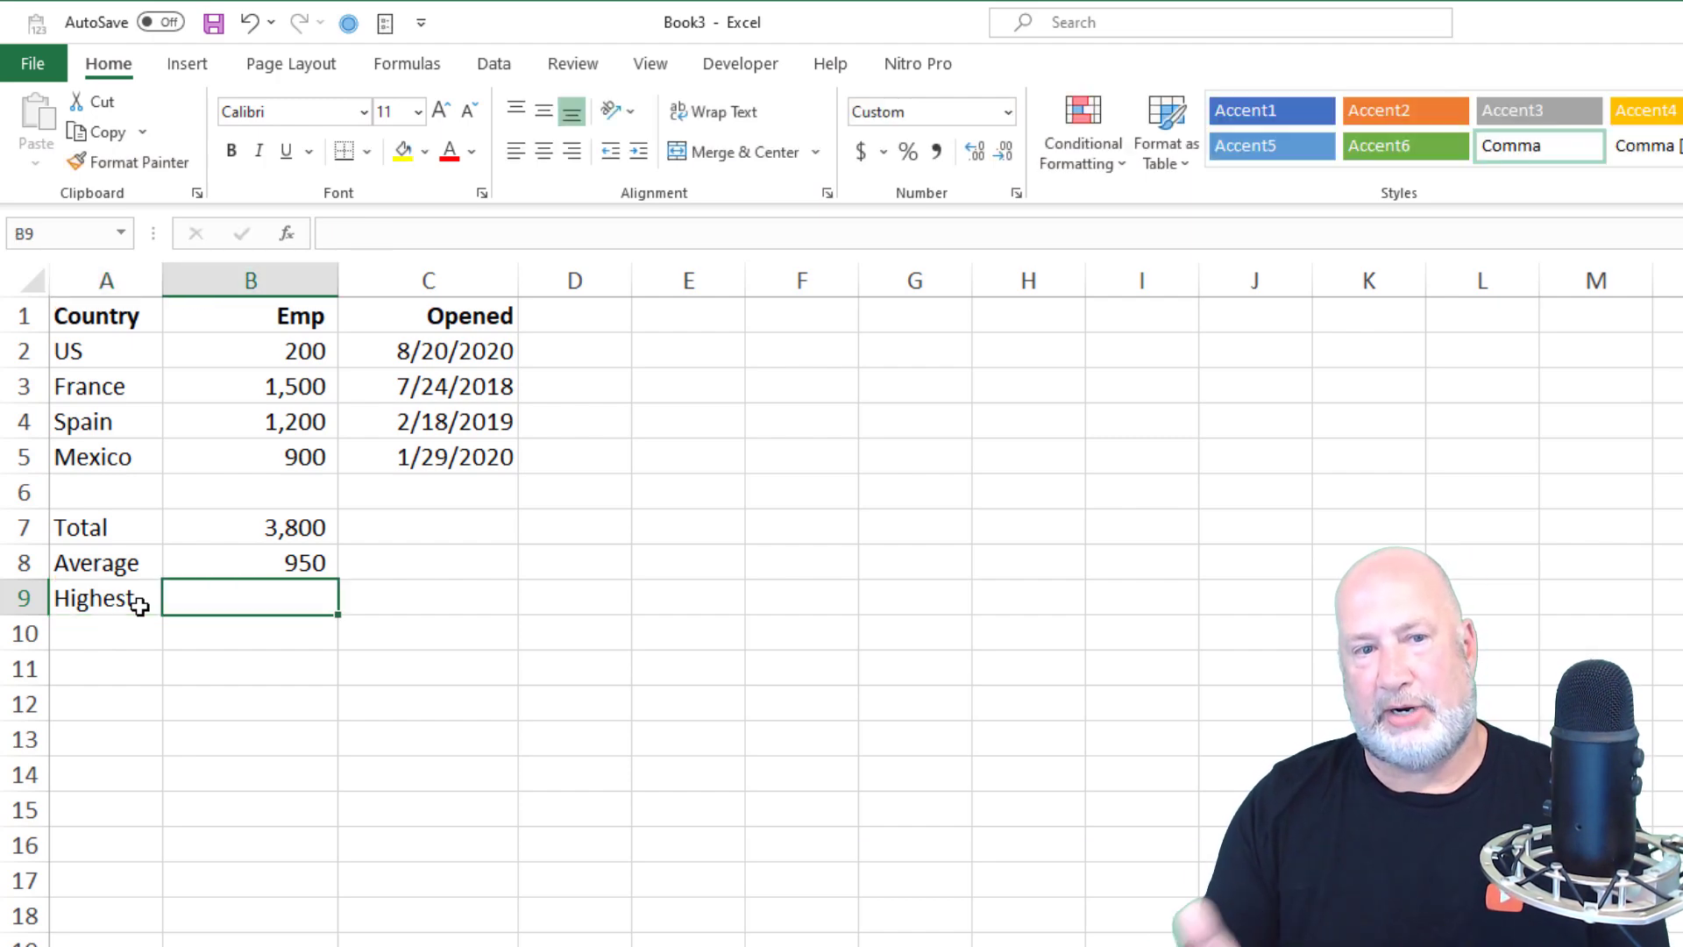
left_click(140, 606)
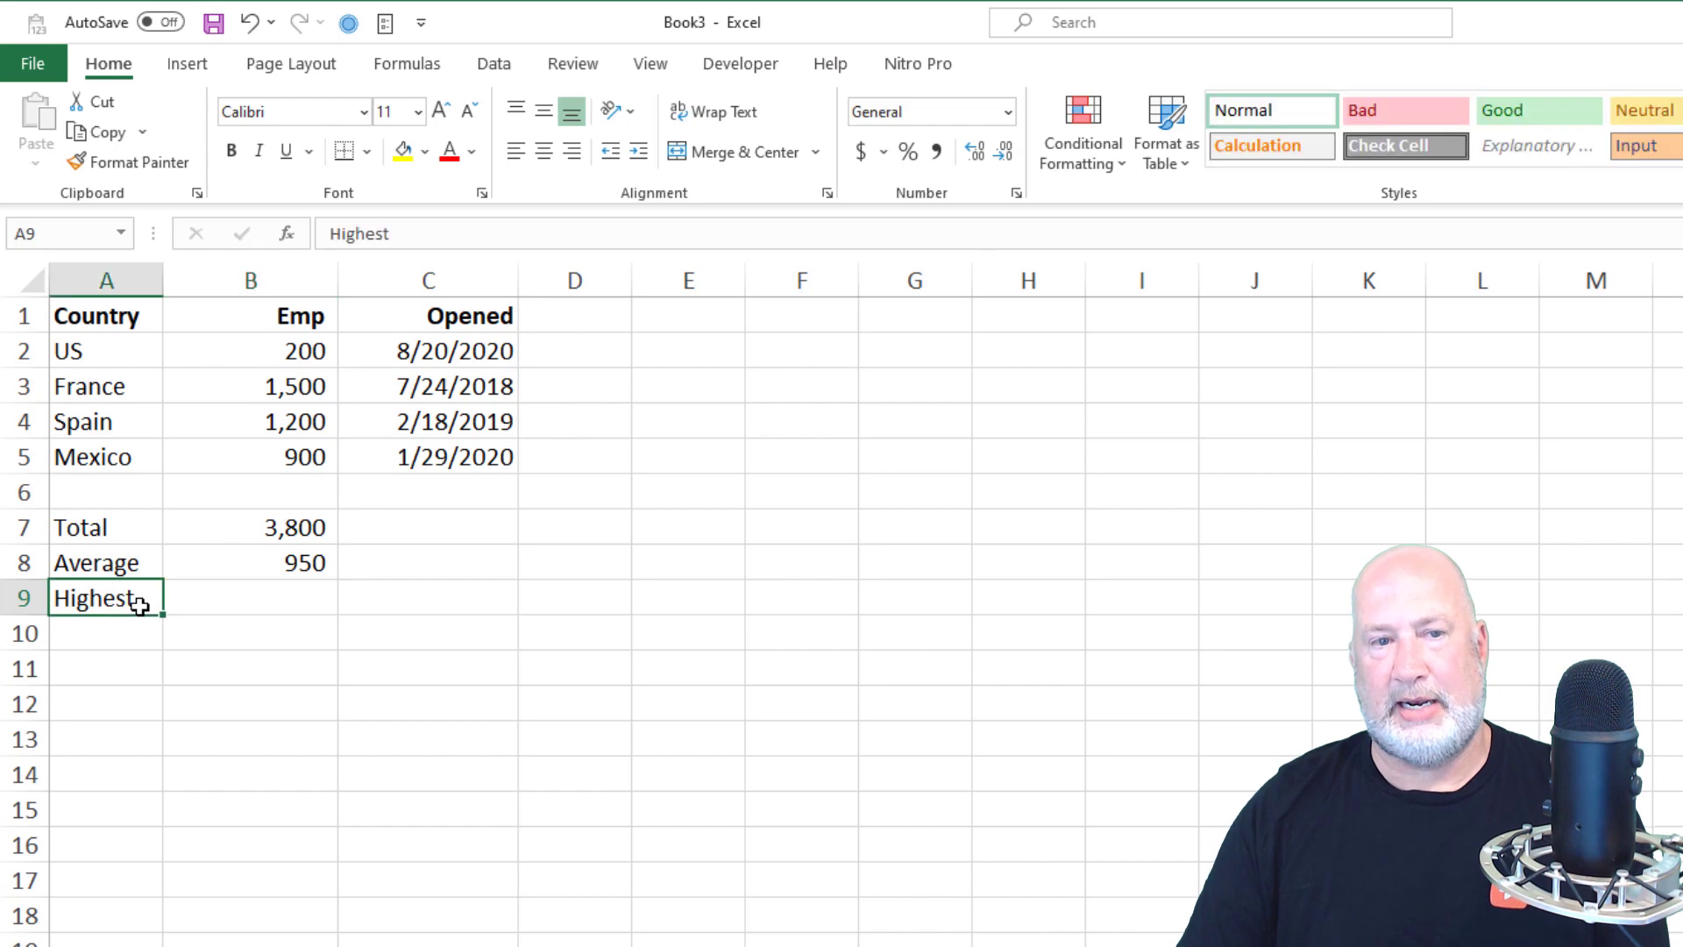
Step: Calculate the highest employee number in B9 with the Max function over the range B2:B6
left_click(170, 605)
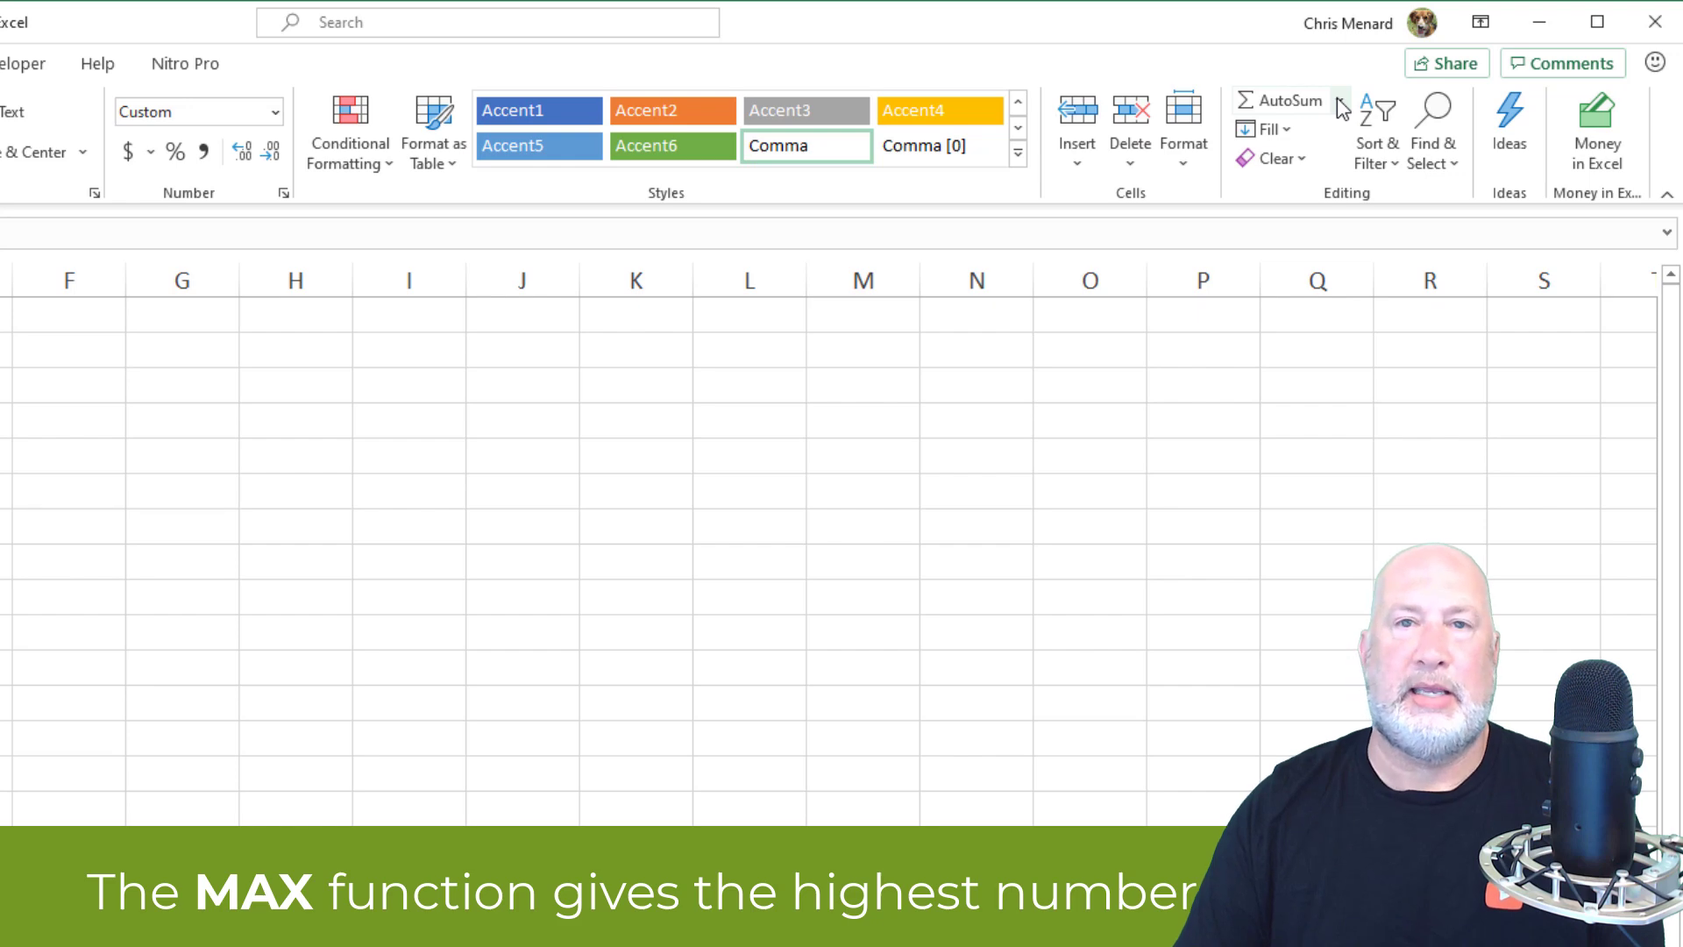
left_click(1342, 103)
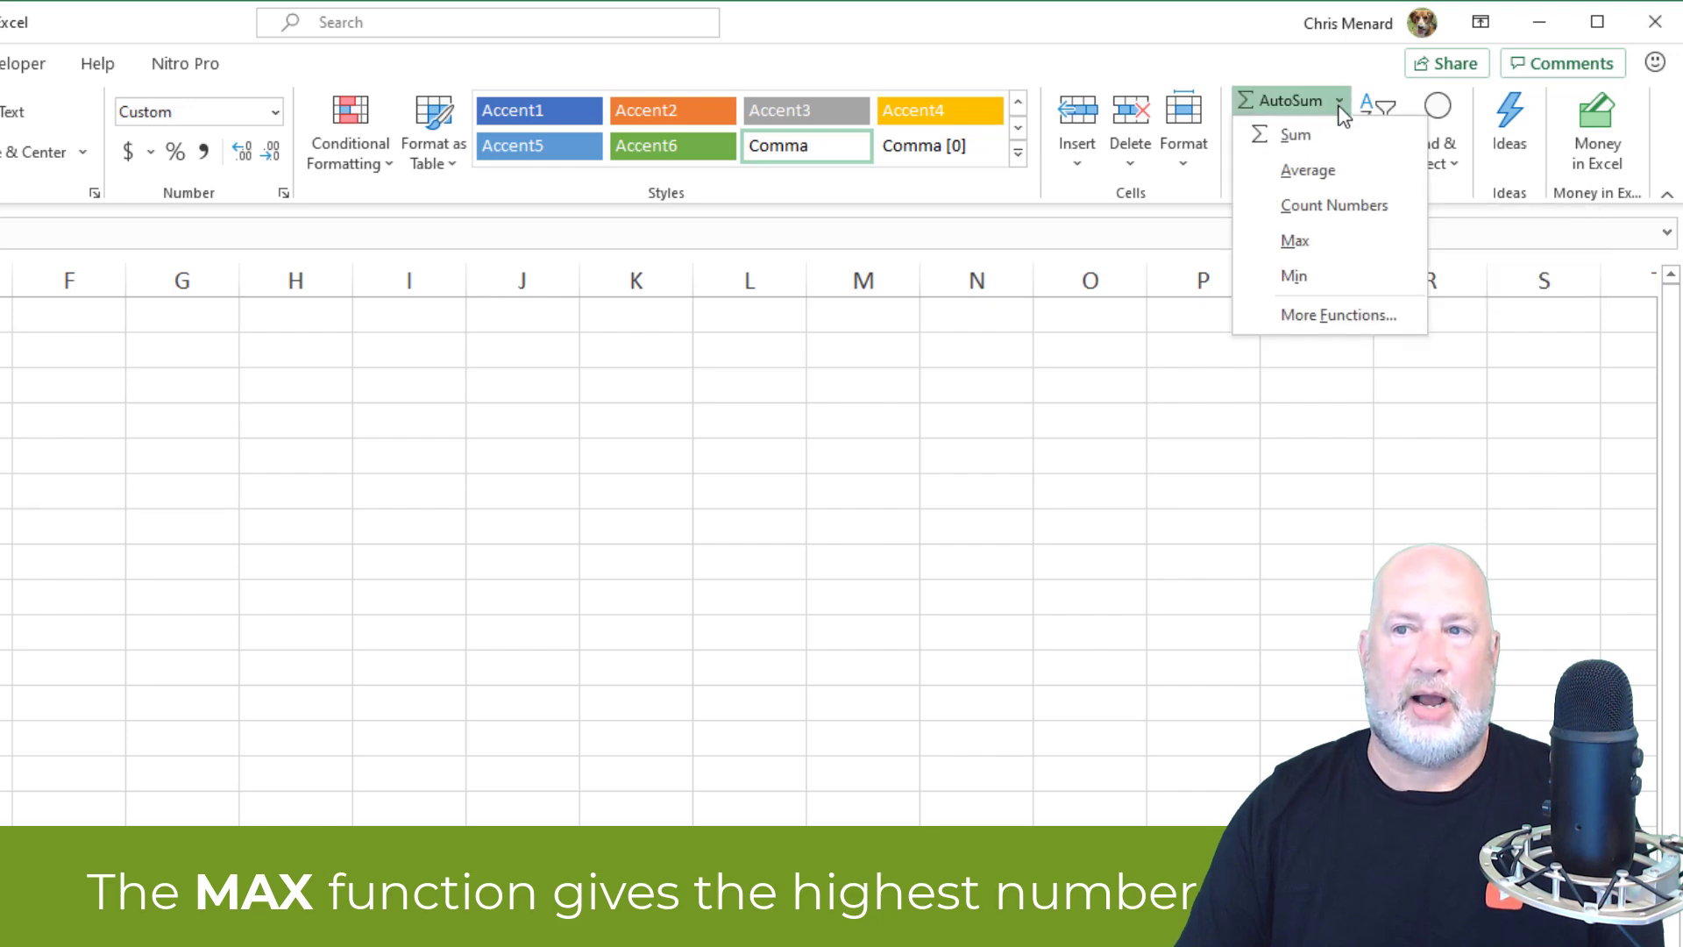
left_click(1341, 104)
left_click(1345, 109)
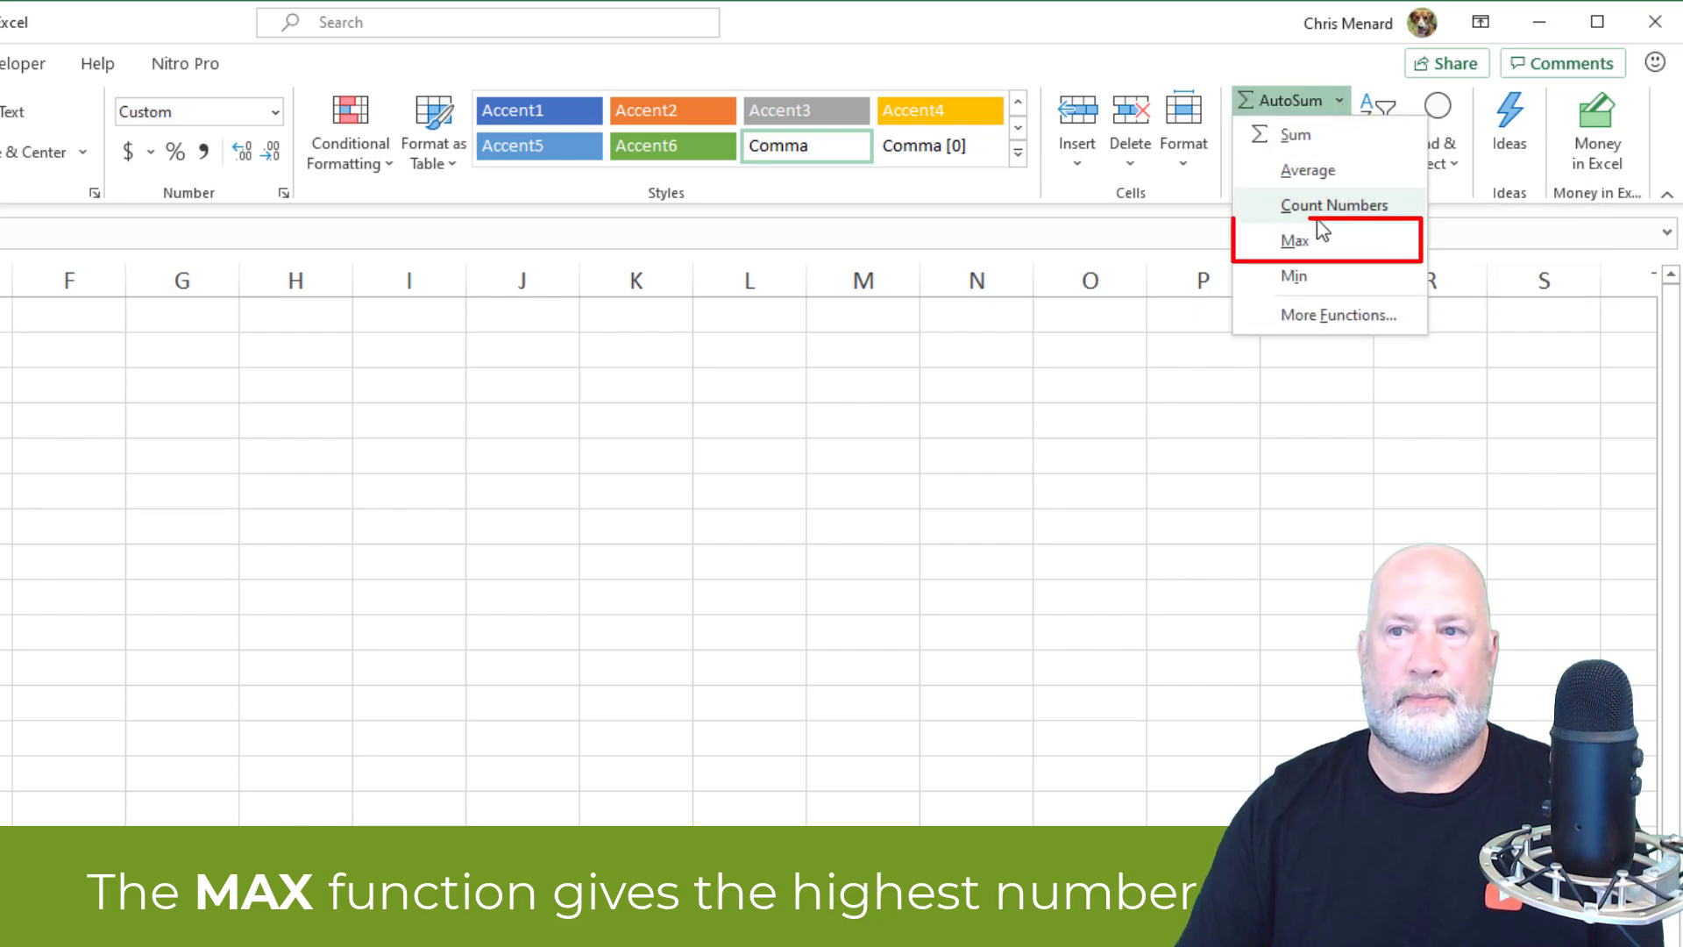
left_click(1300, 242)
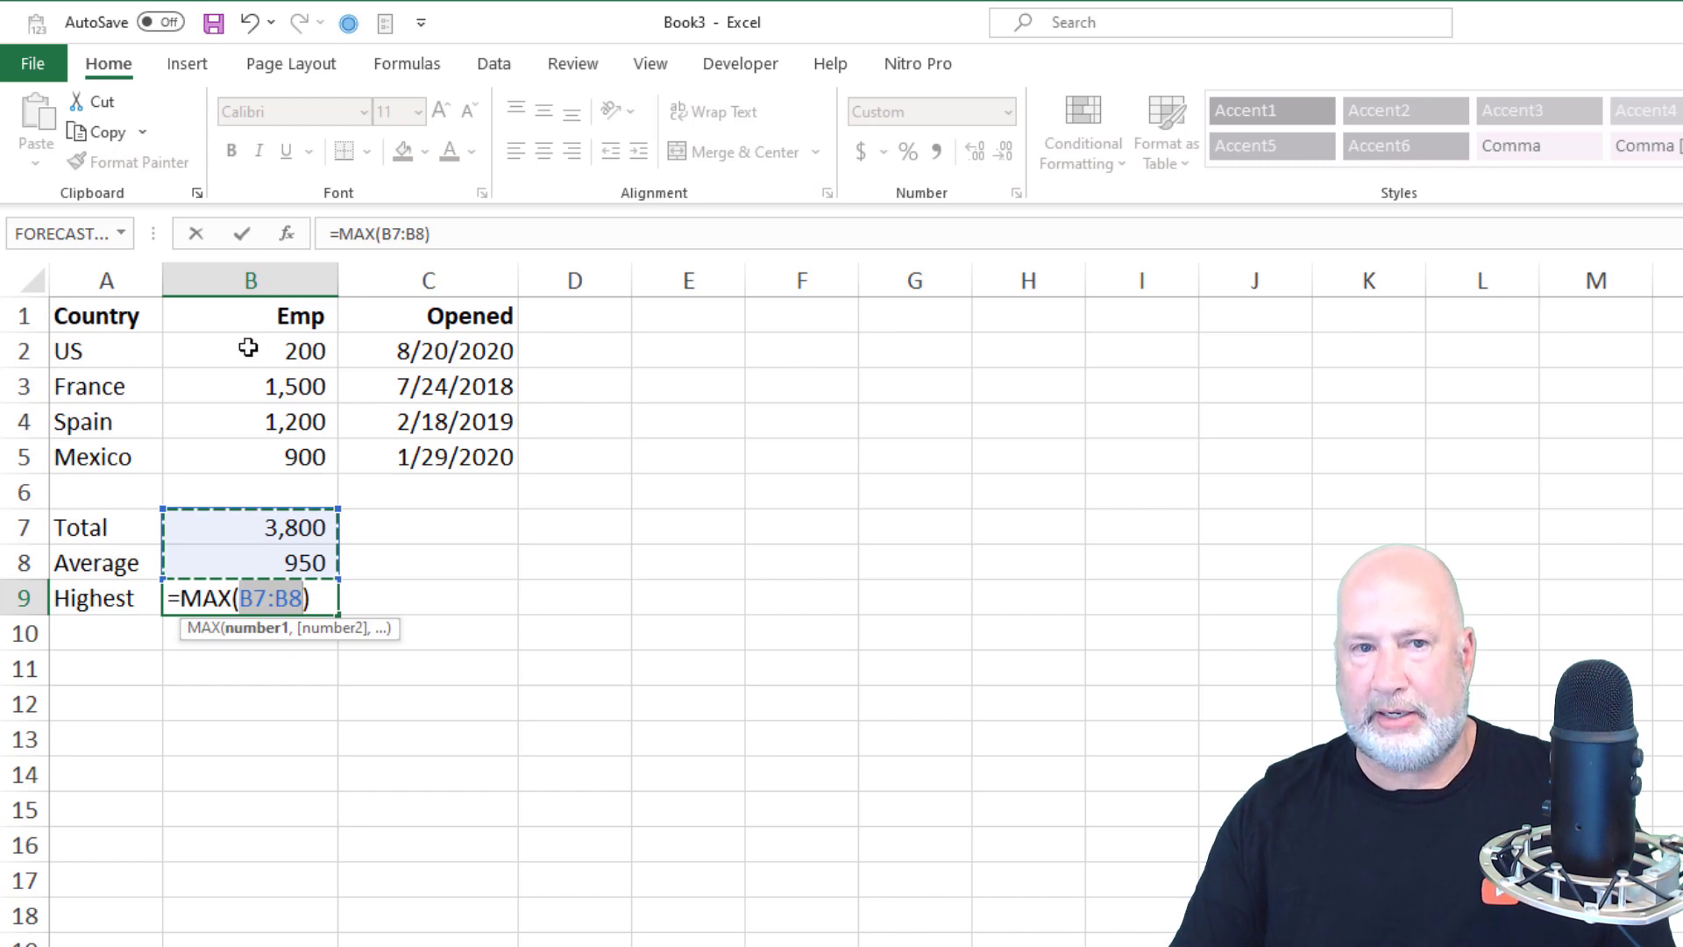
left_click(249, 348)
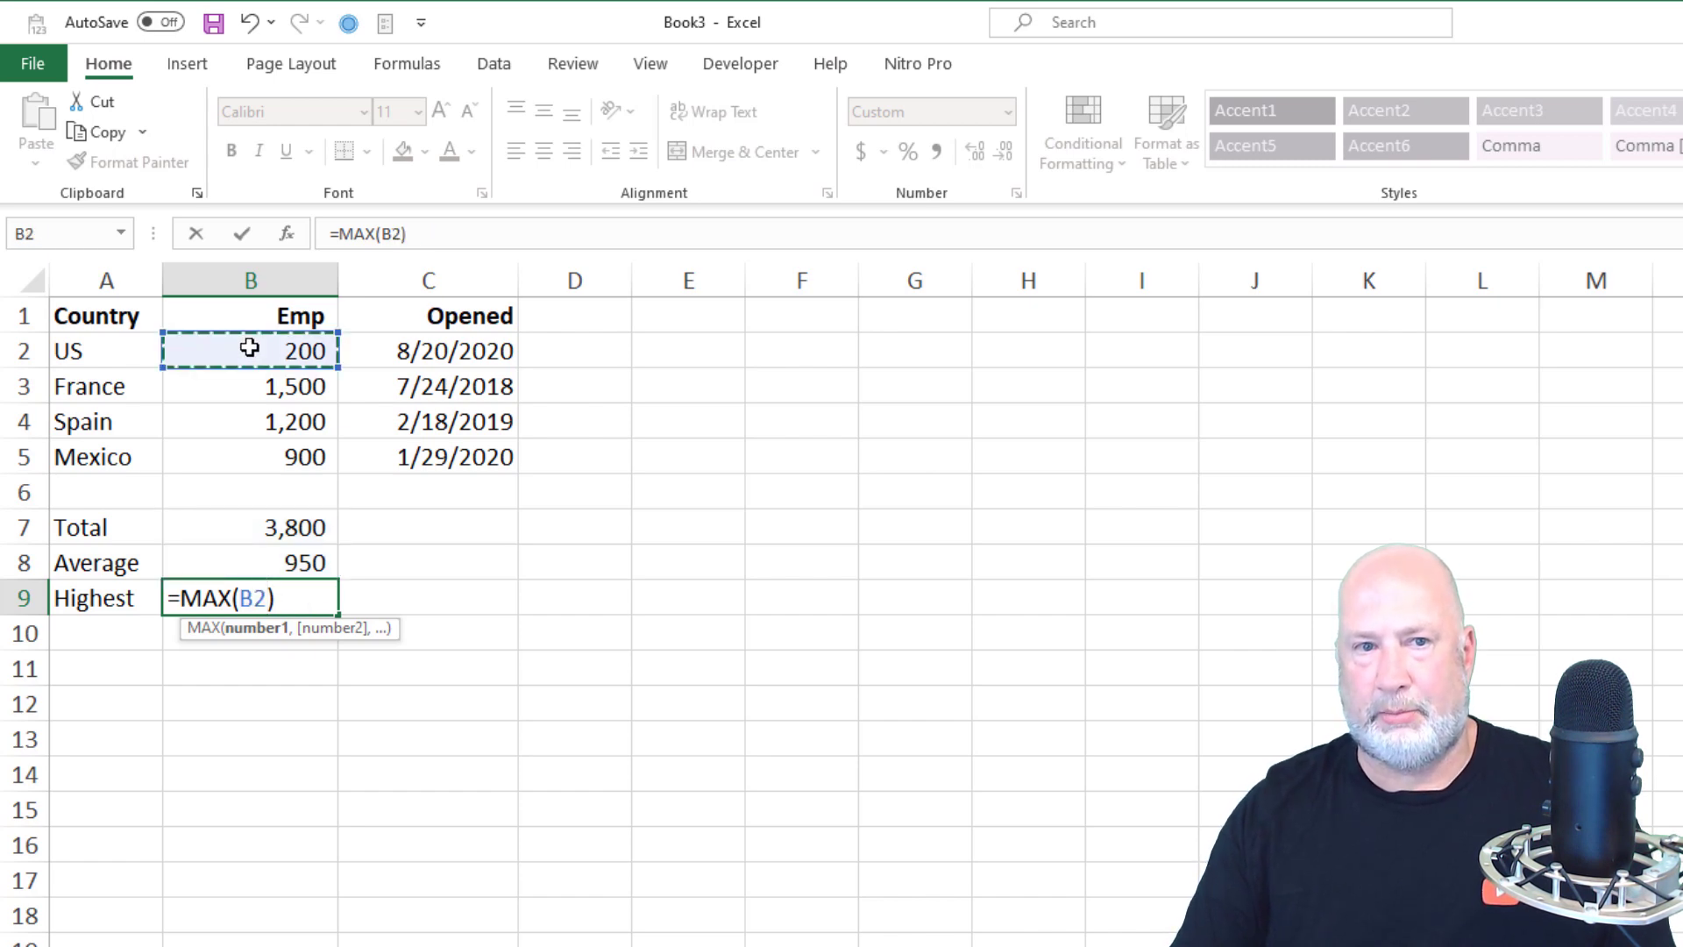
left_click_drag(250, 348, 273, 475)
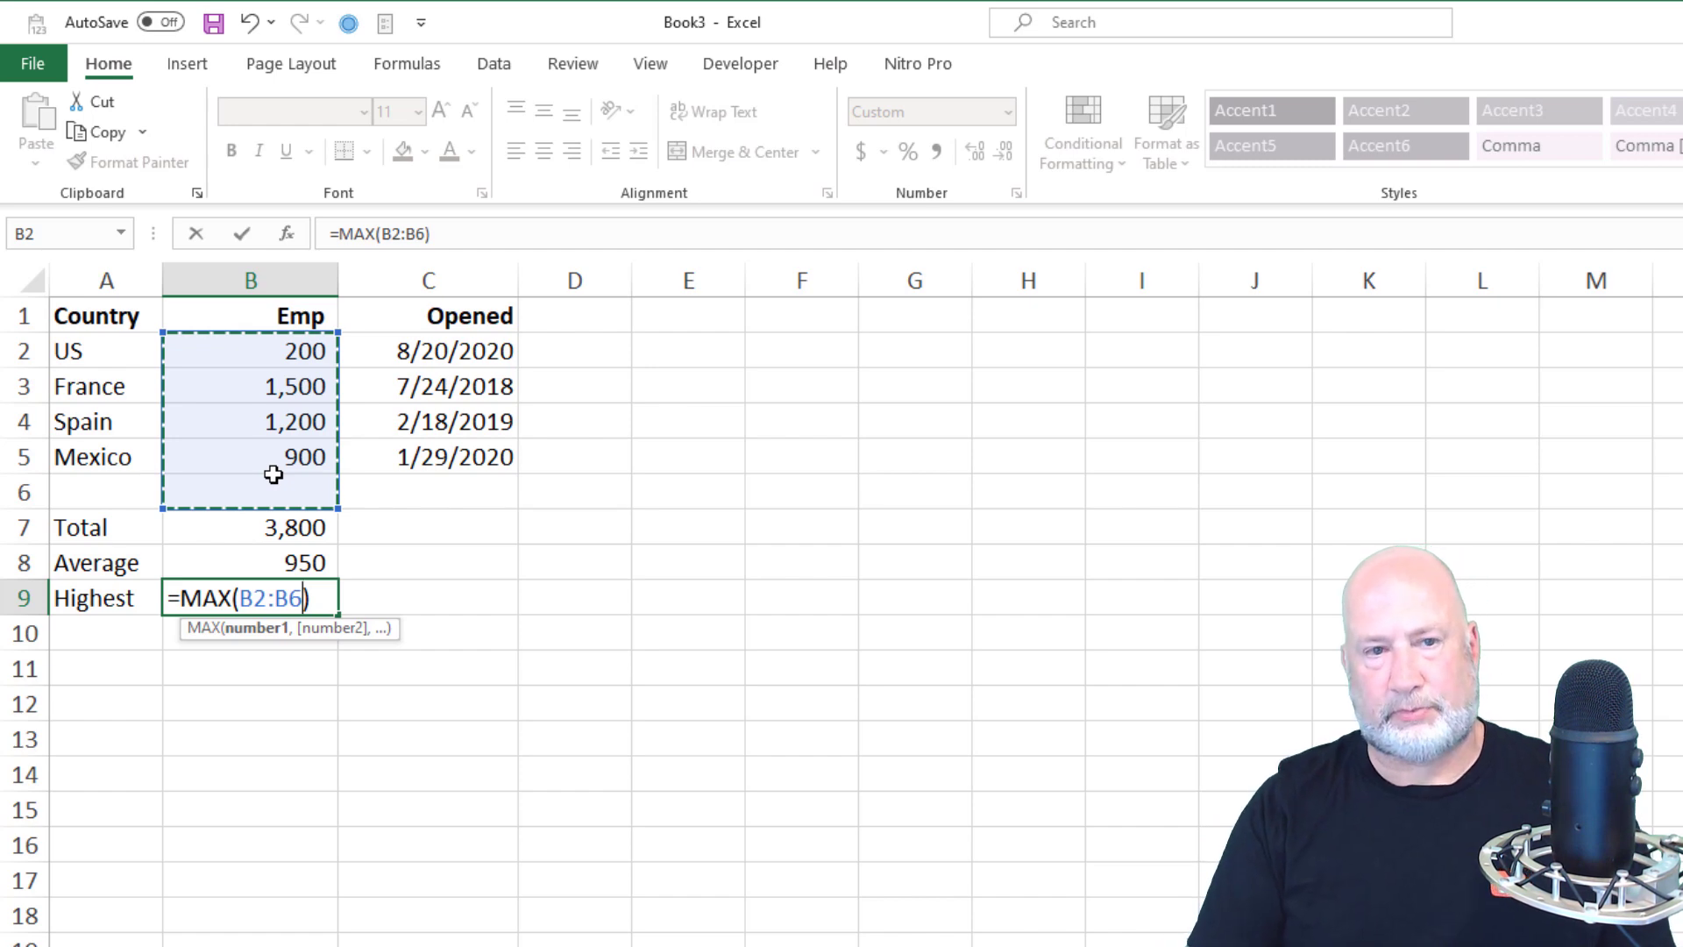
key("Return")
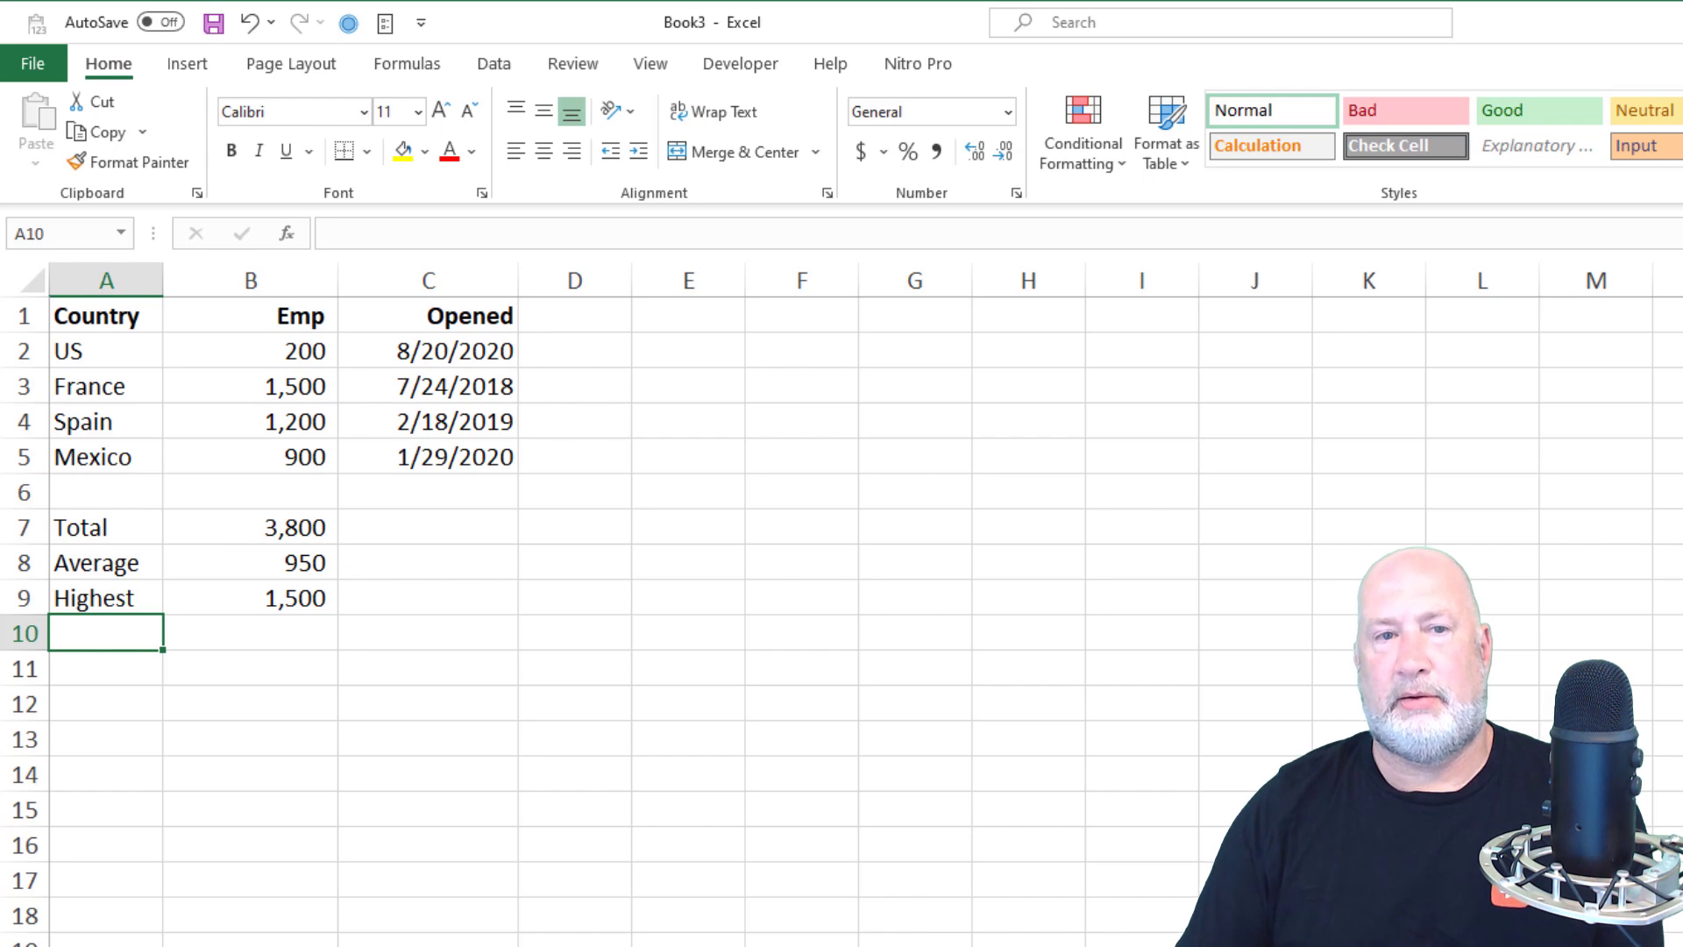
Step: Try 1600 as Spain's employee number in B4 to test the formulas, and undo the entry
left_click(245, 406)
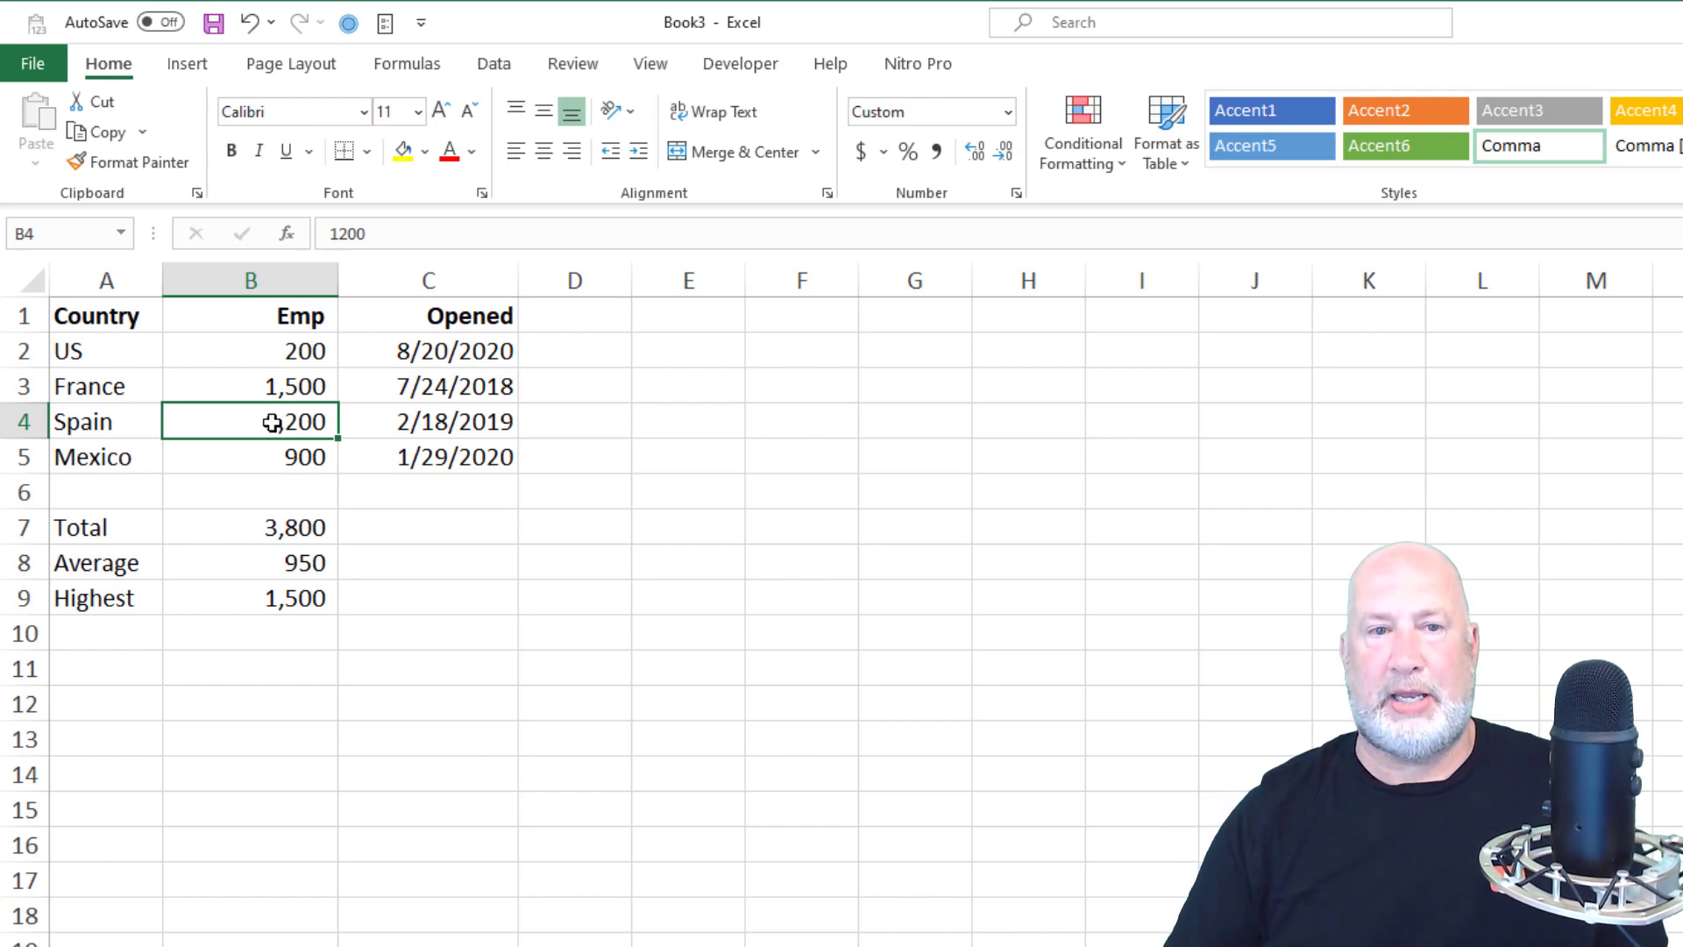
type("1600")
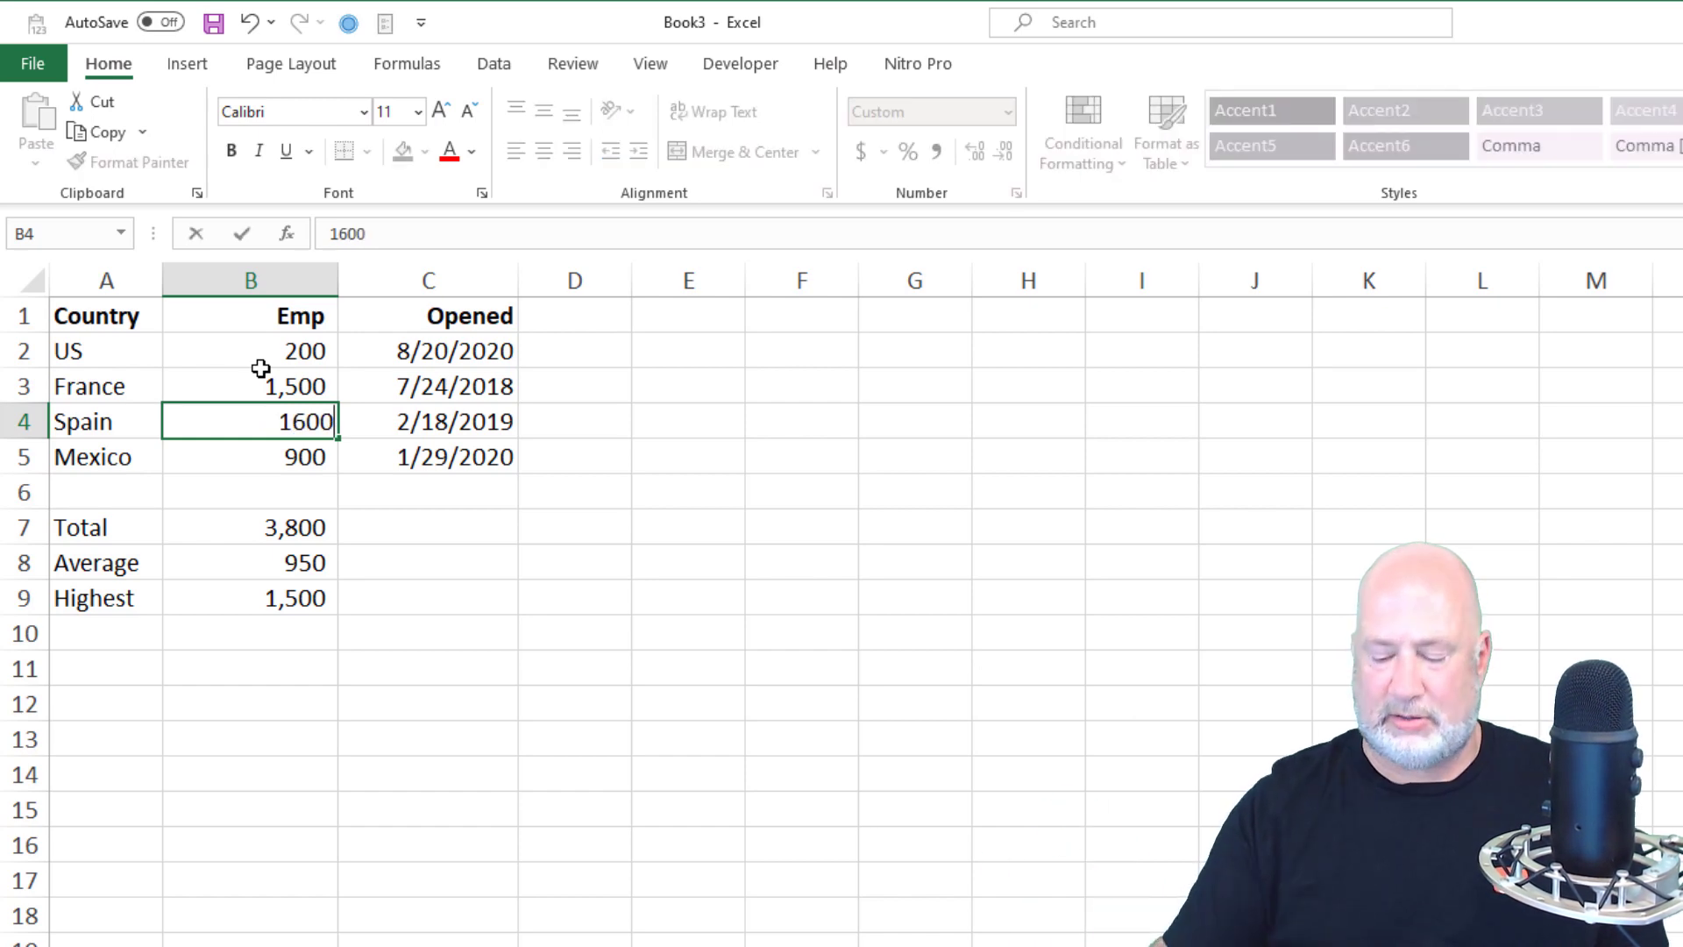
key("Return")
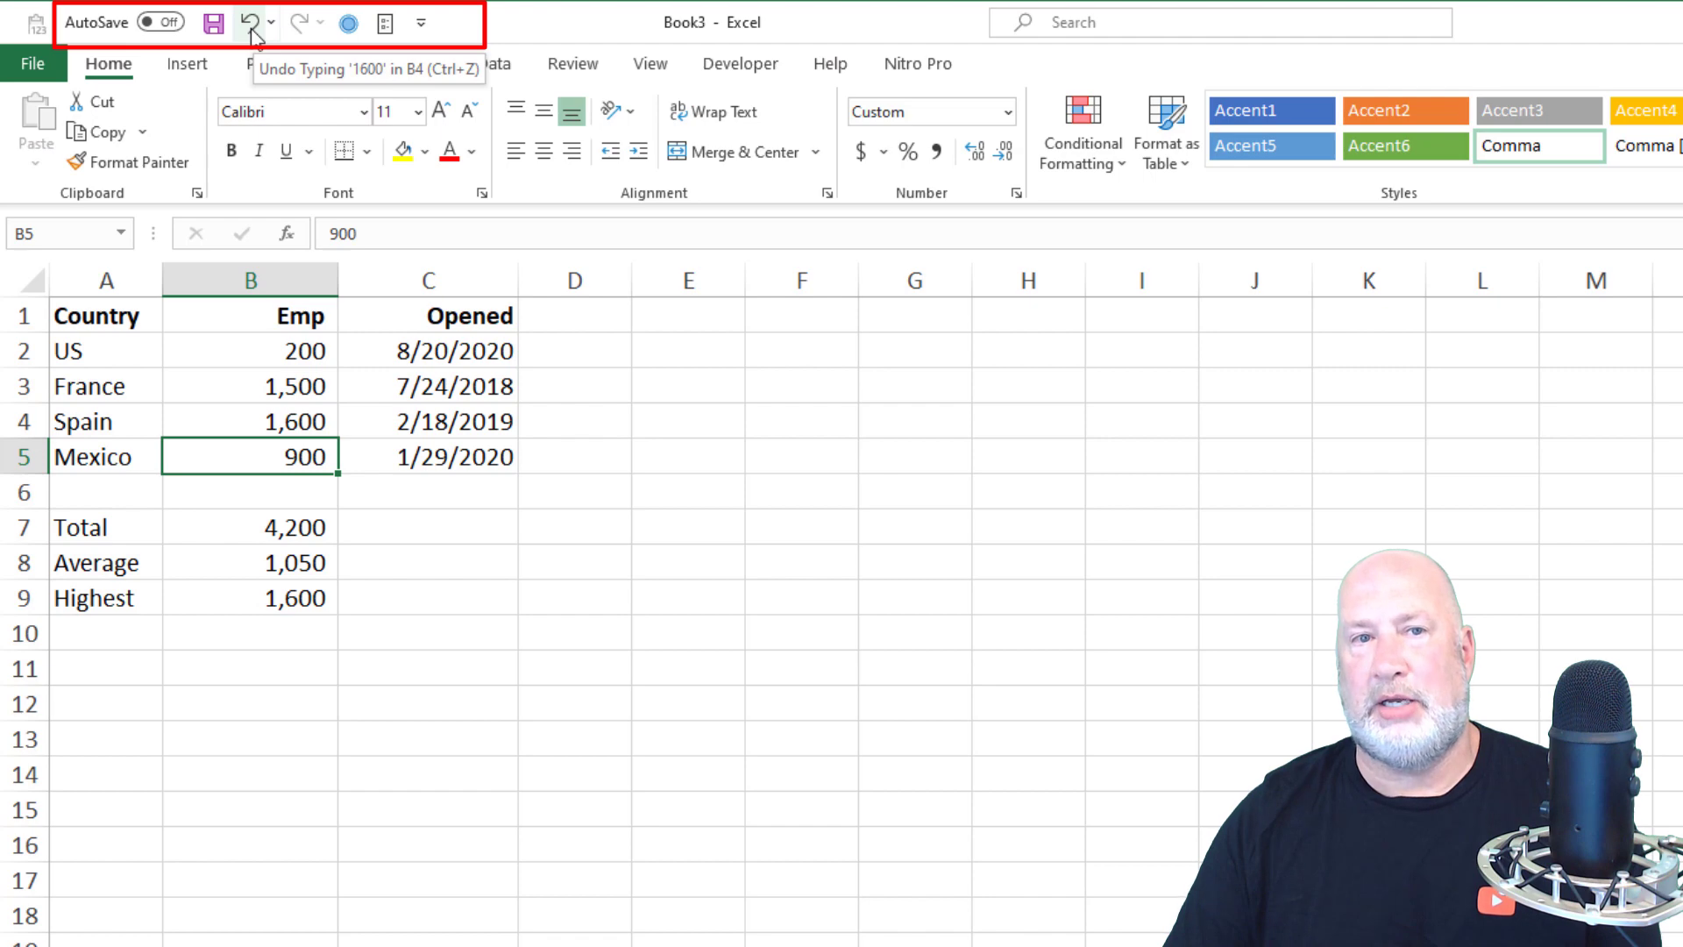
left_click(250, 23)
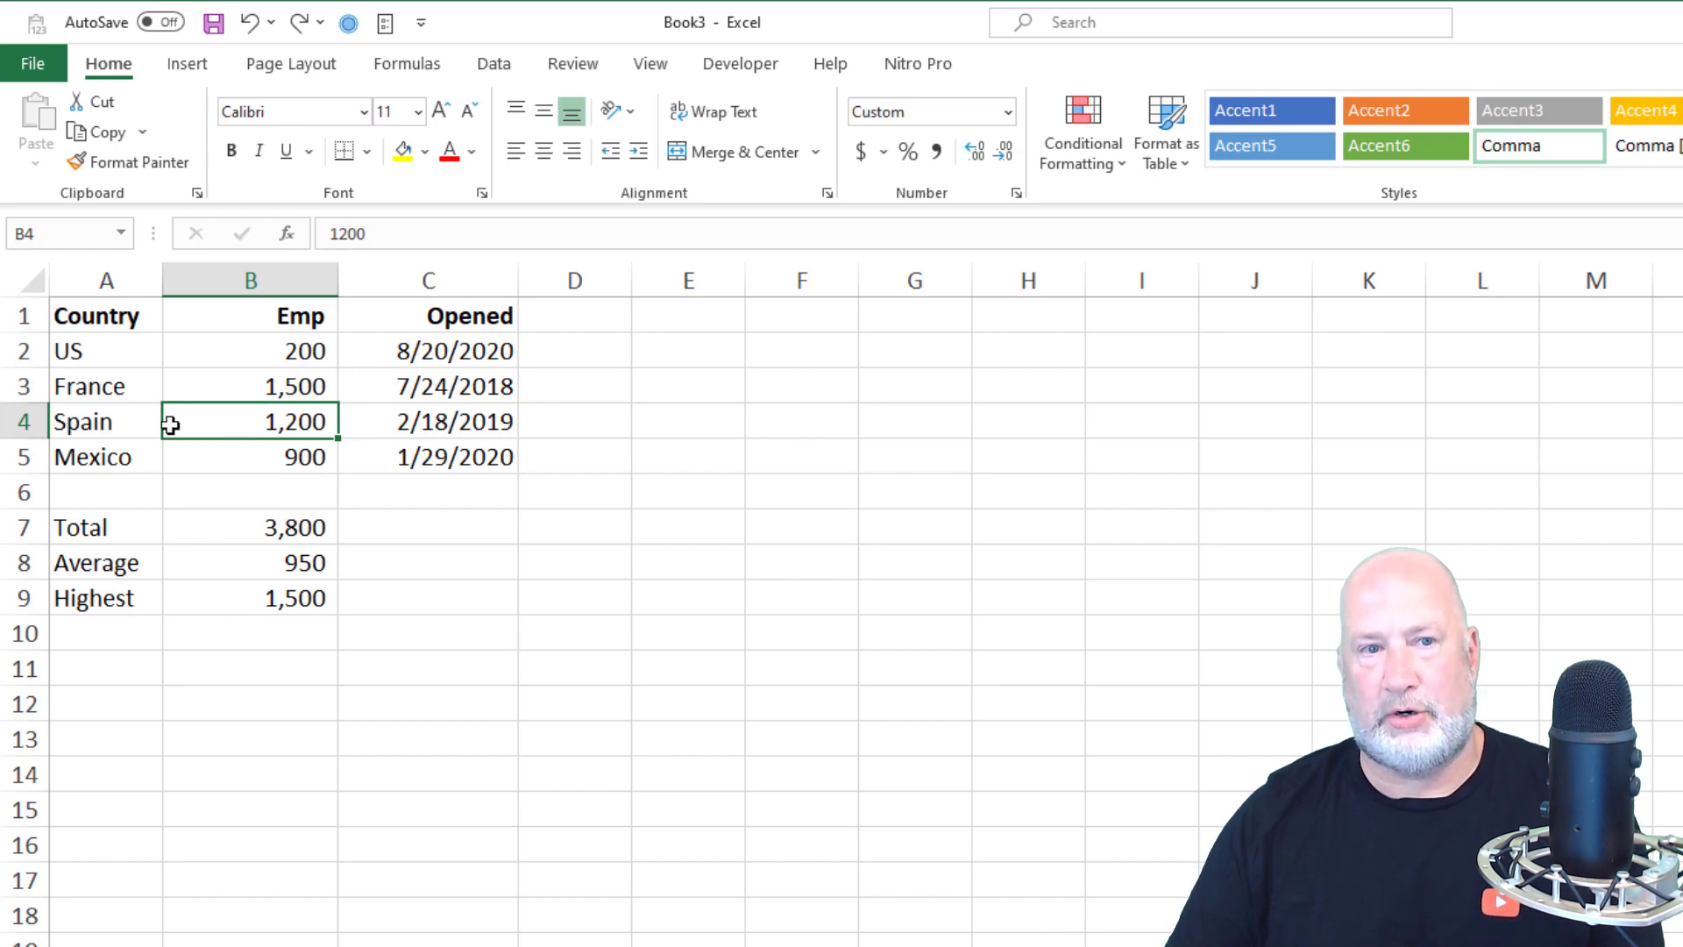
Step: Enter the label Lowest in A10 below the Highest label
left_click(98, 632)
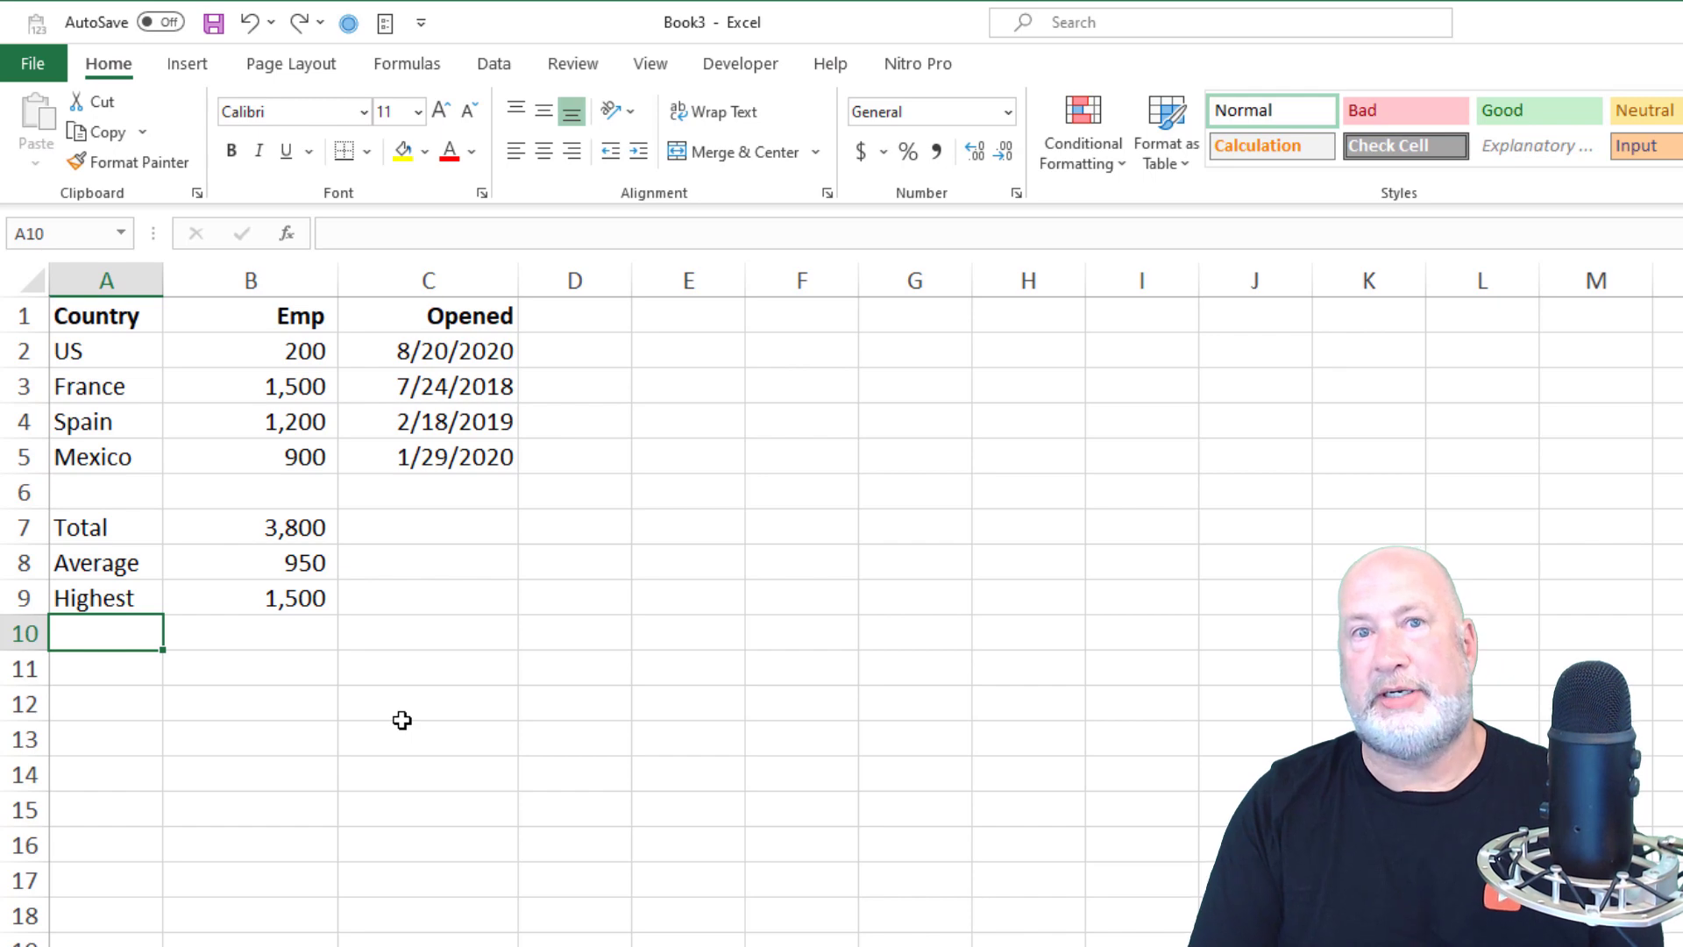
type("Loe")
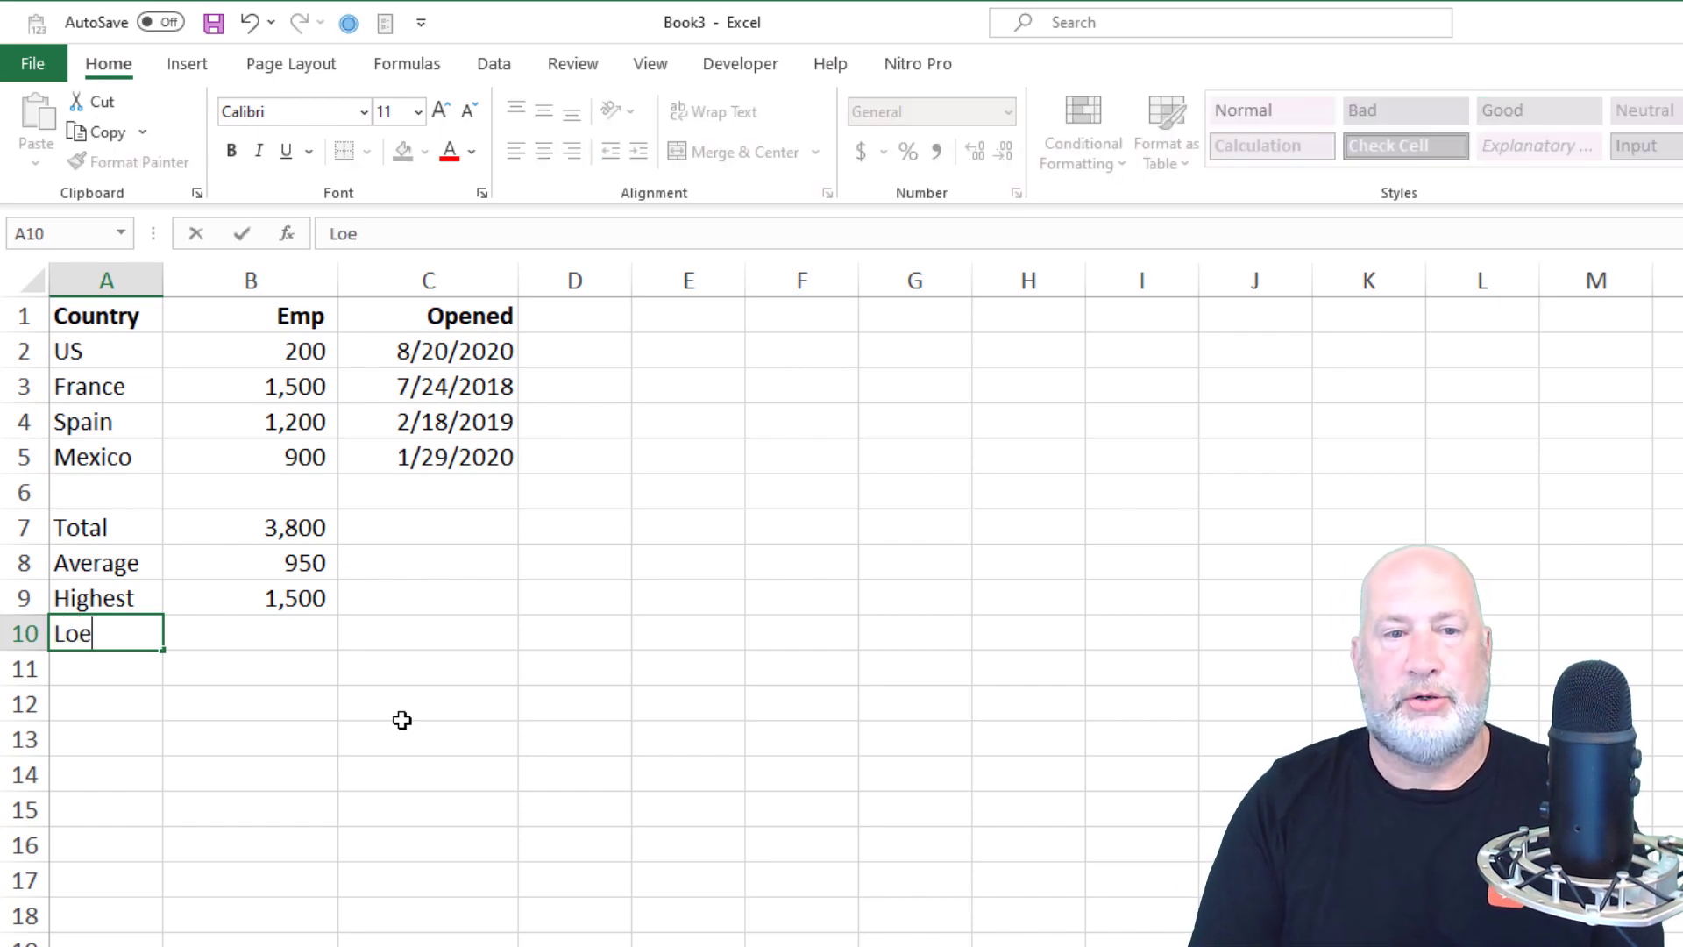
key("BackSpace")
type("w")
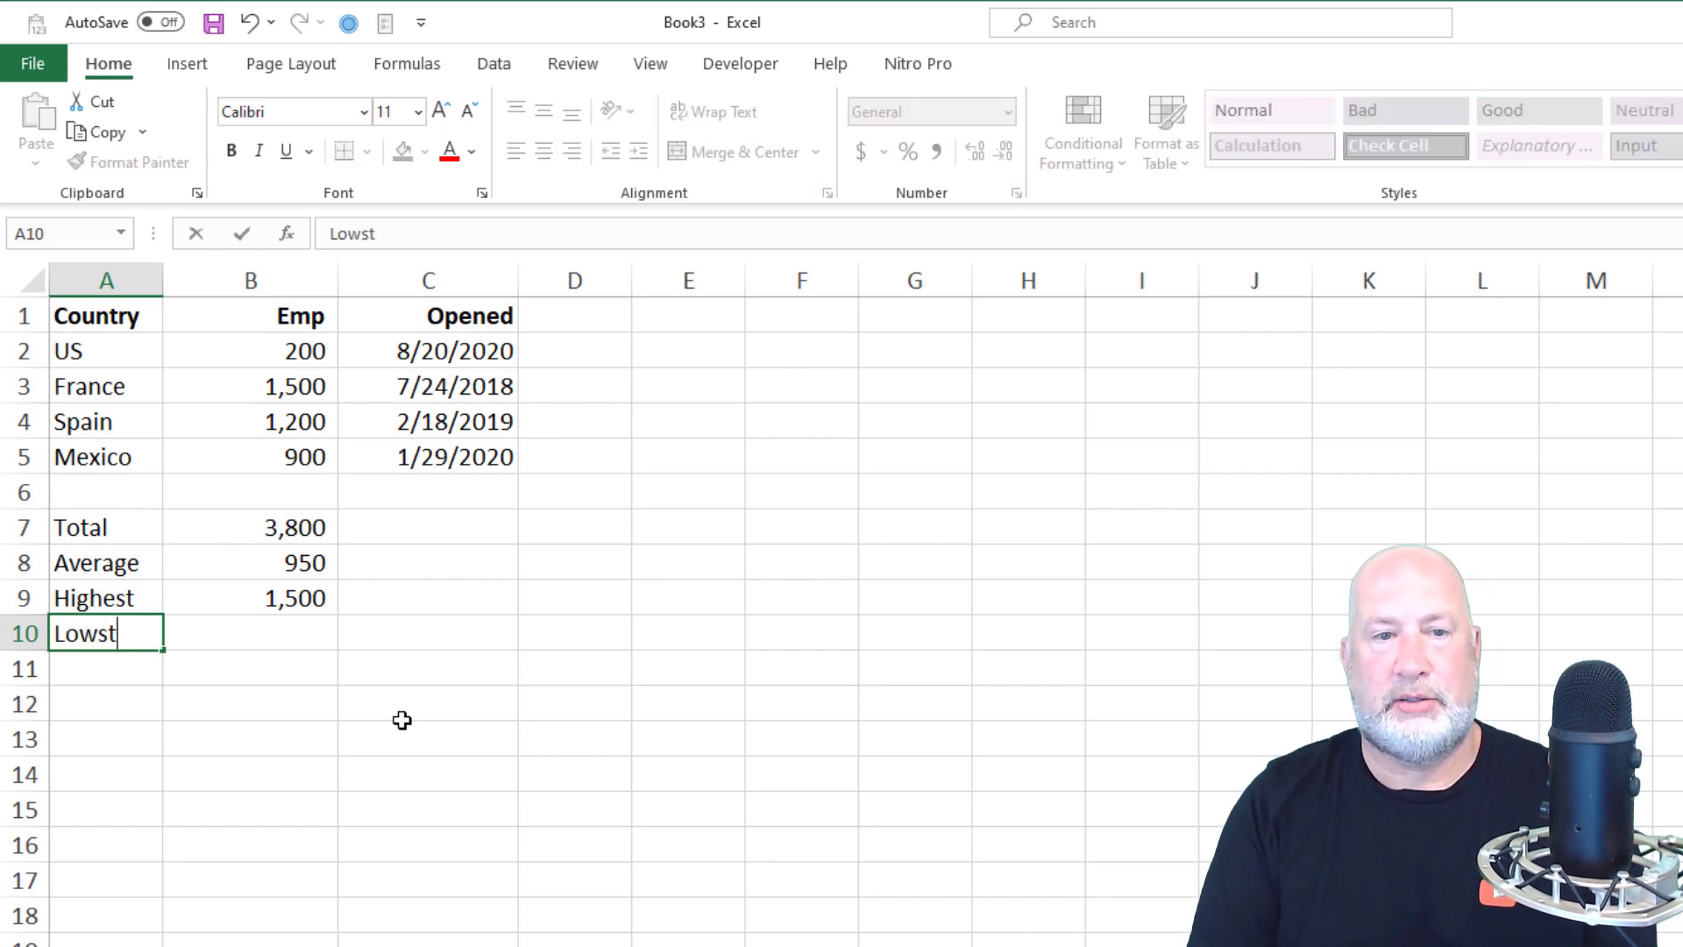
type("est")
key("Tab")
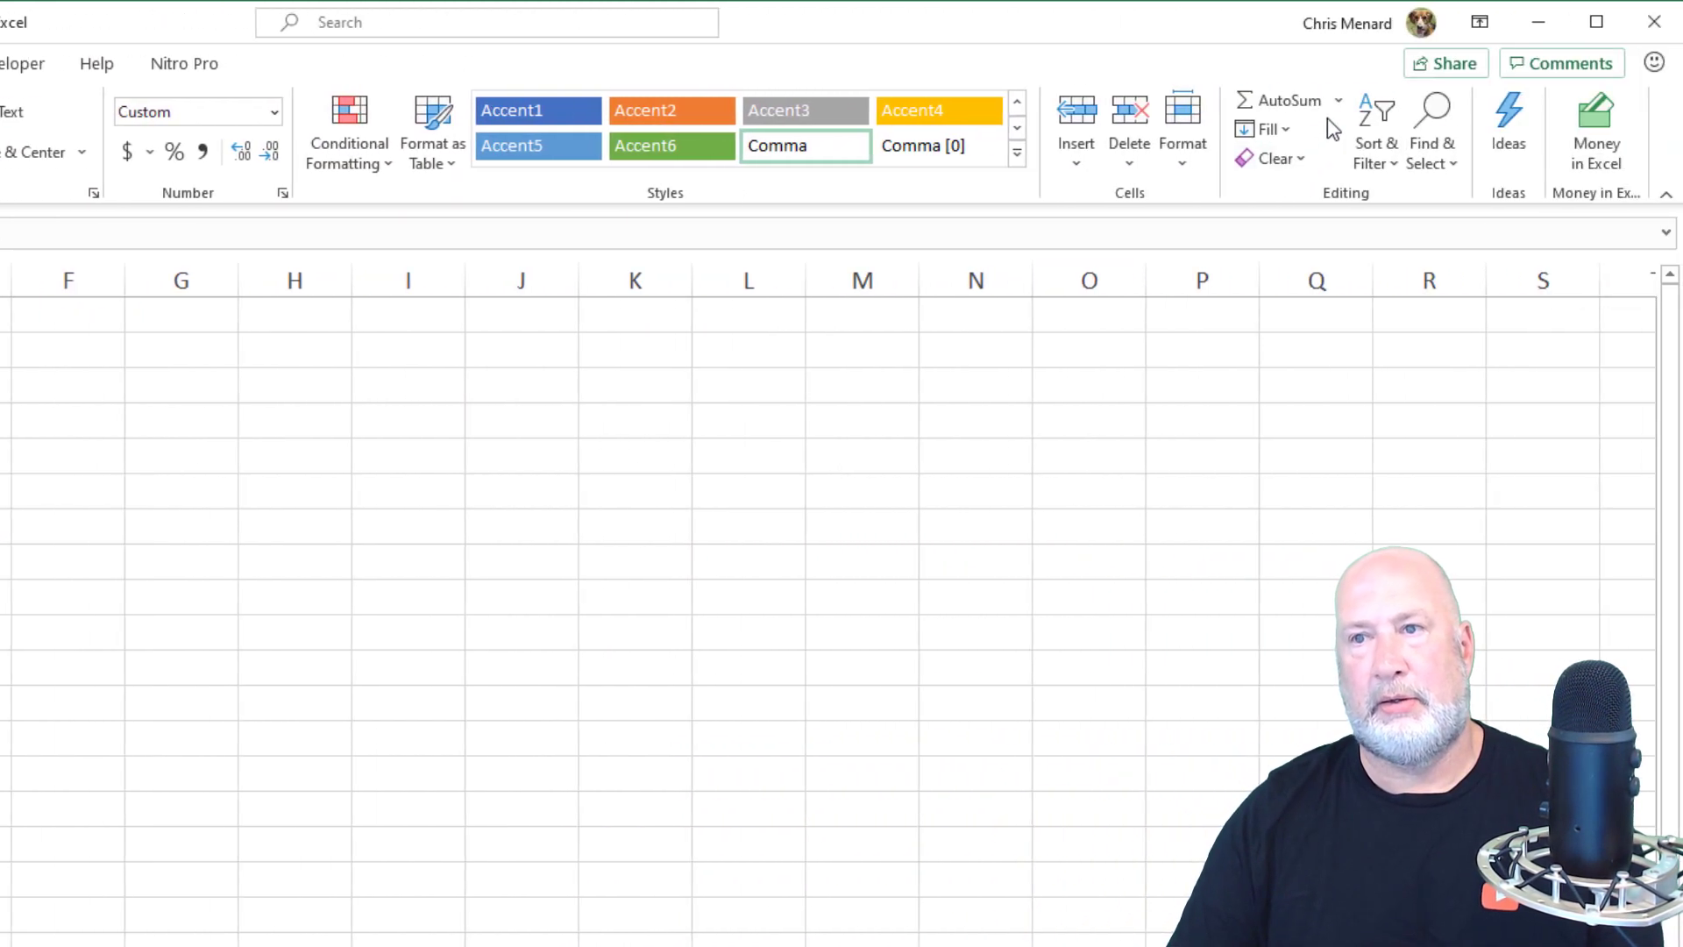
Step: Calculate the lowest employee number in B10 with the Min function over the range B2:B6
left_click(1338, 102)
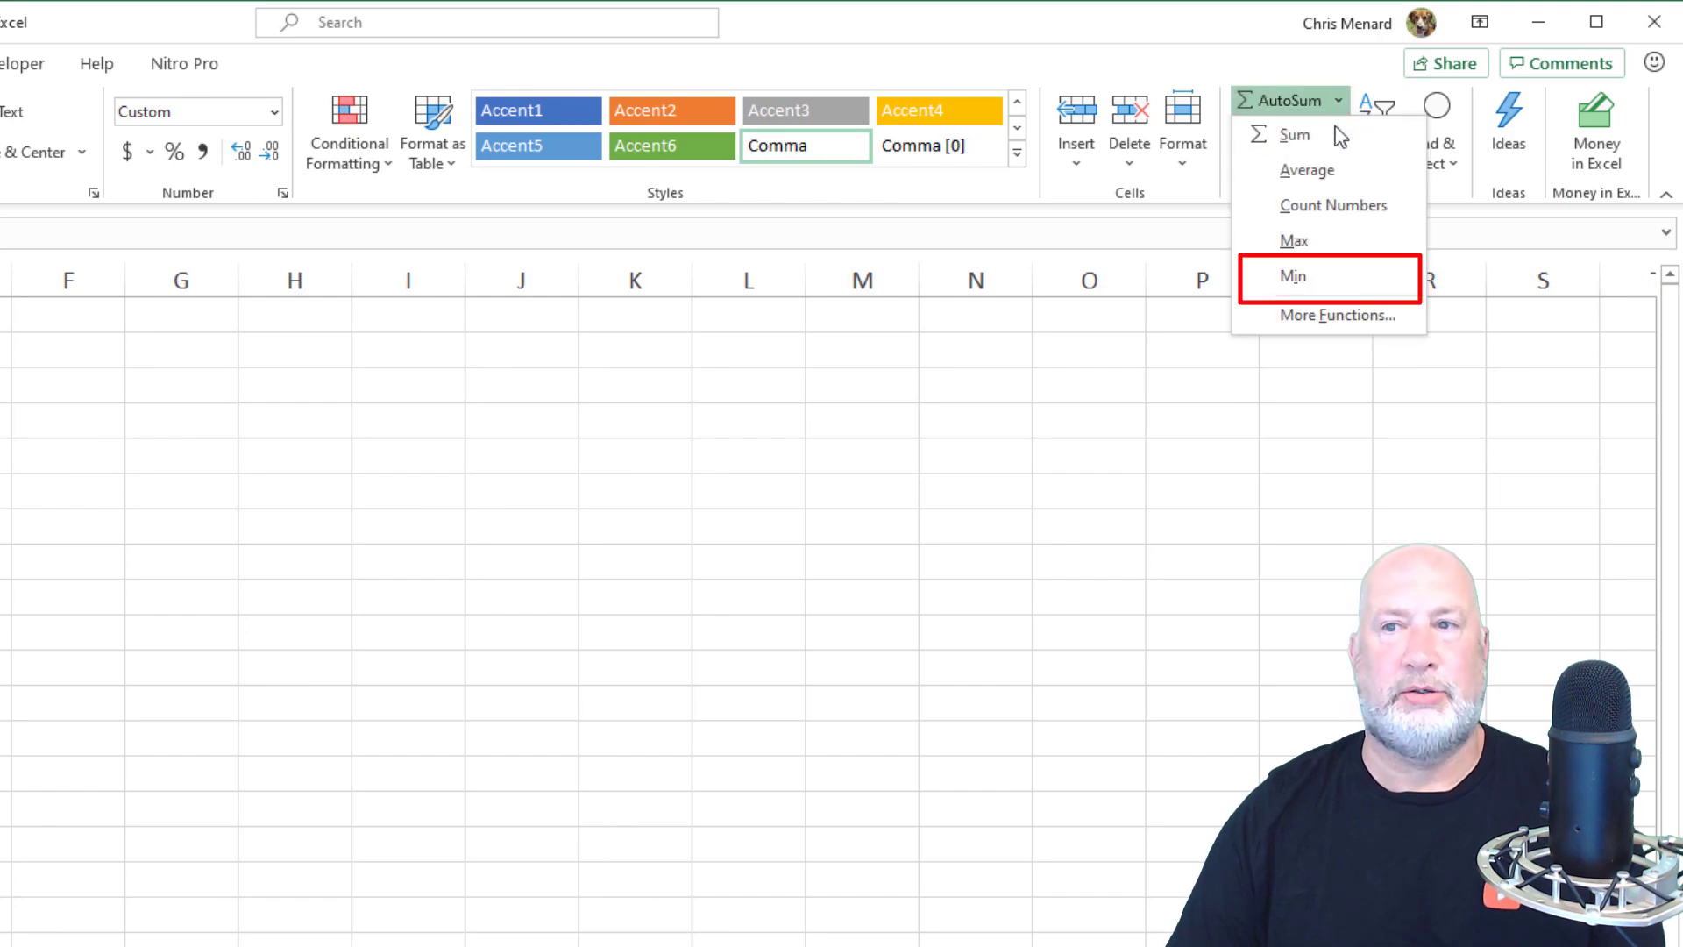
left_click(1323, 278)
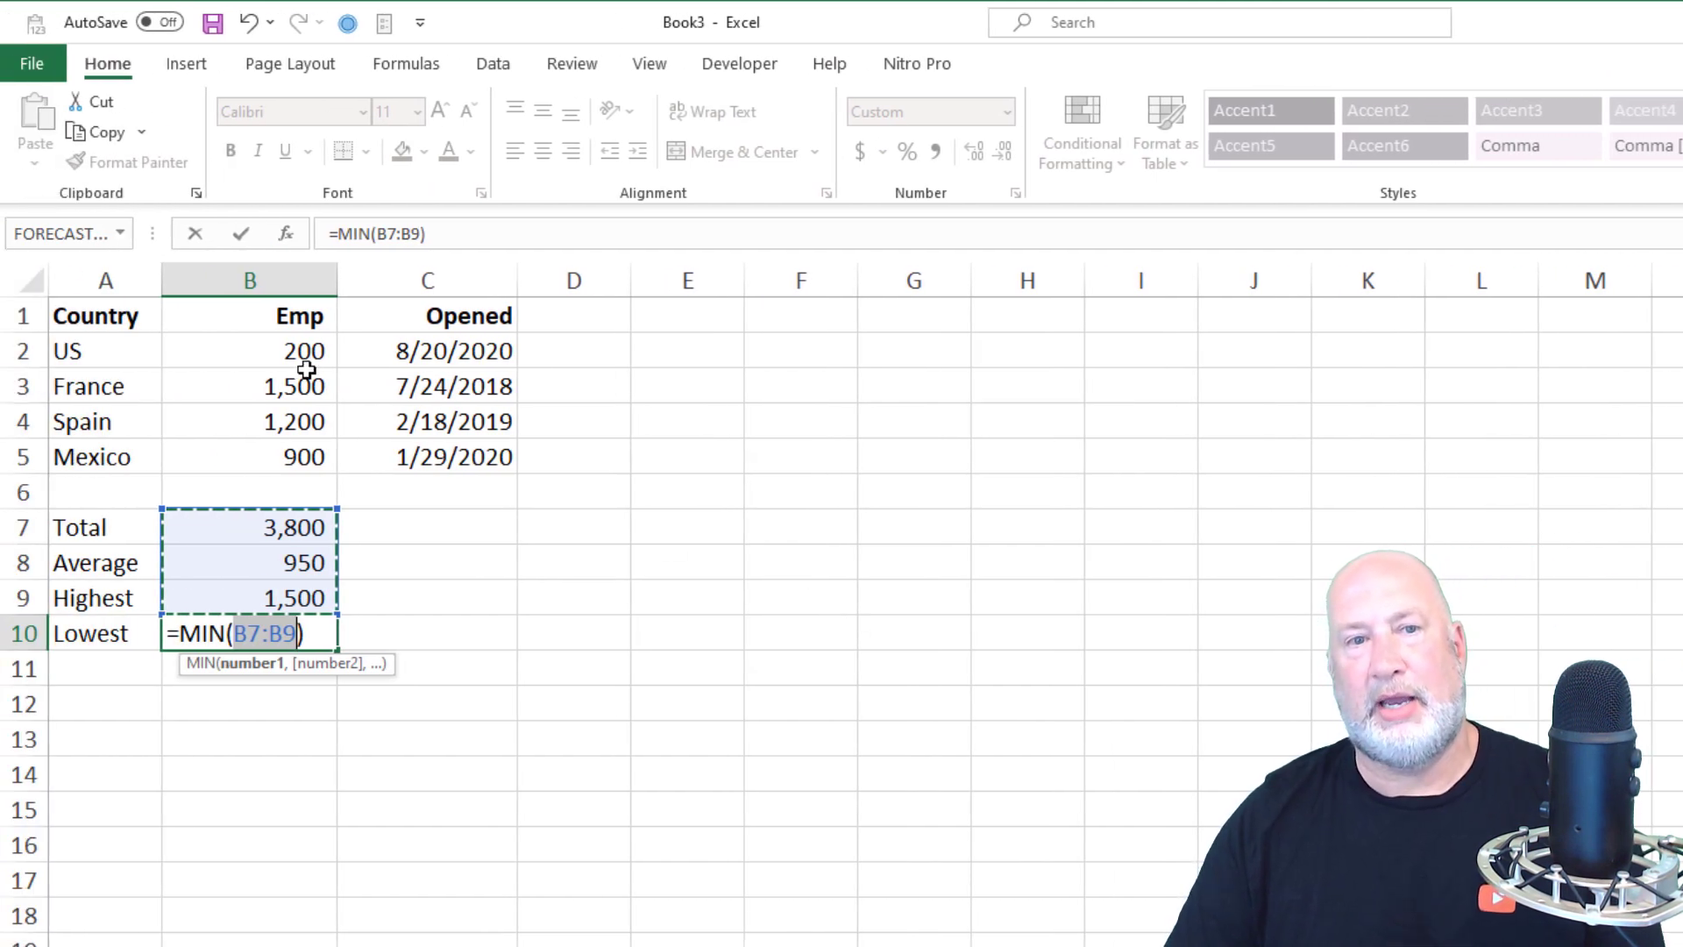
left_click(267, 351)
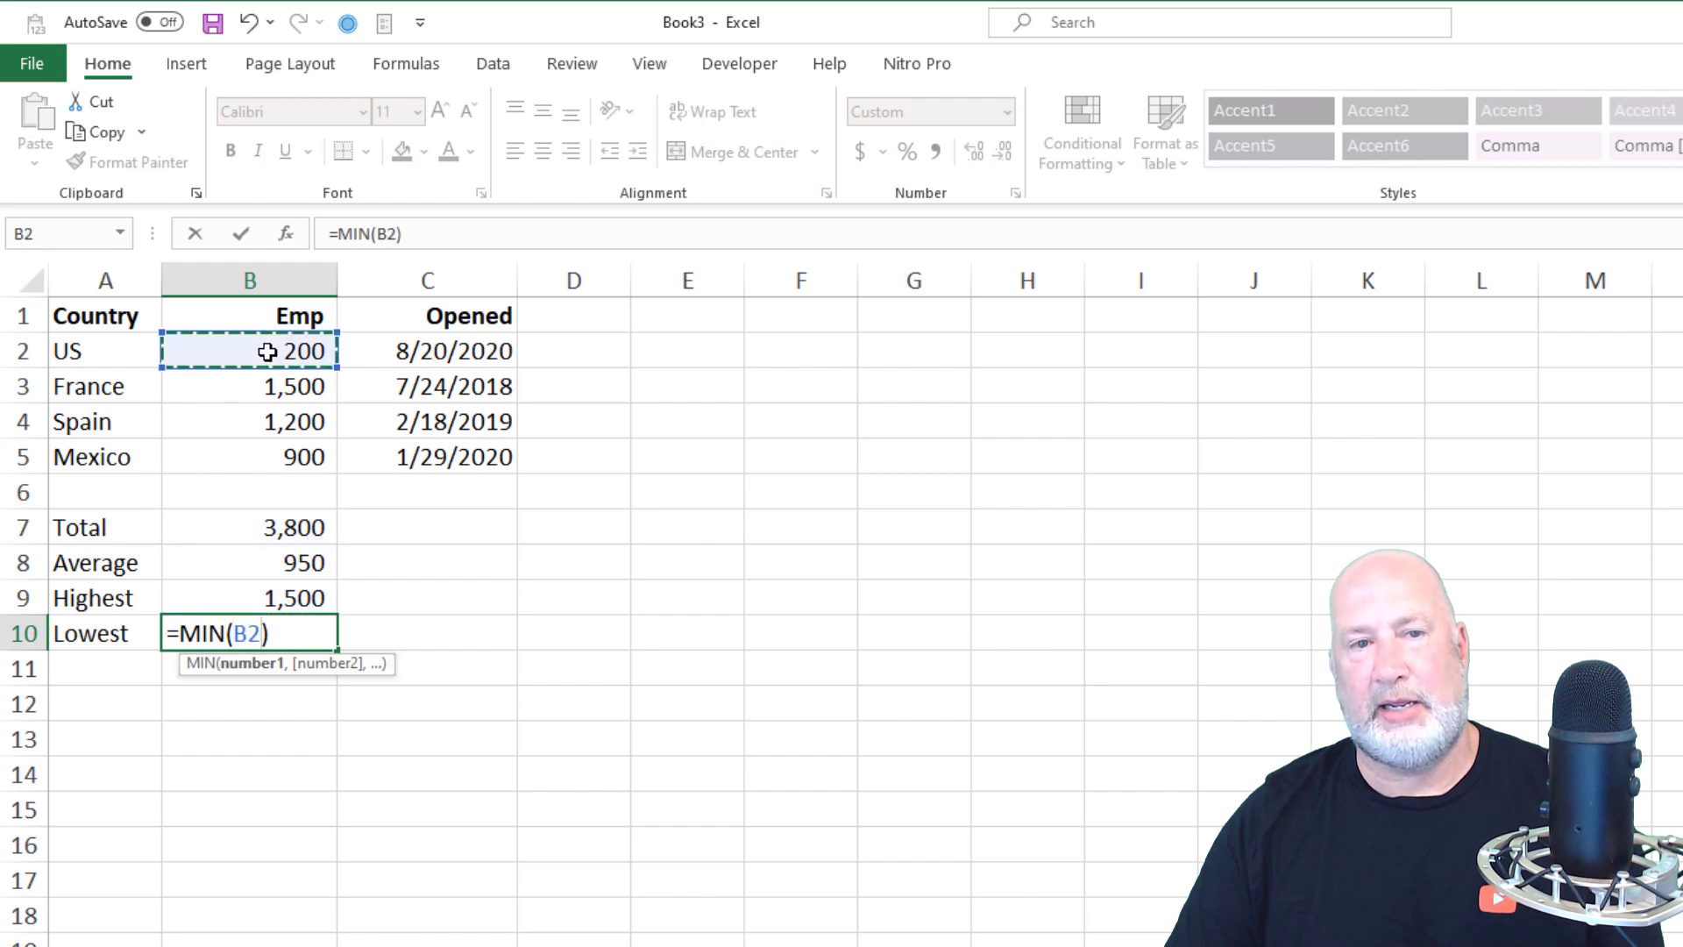
left_click_drag(267, 351, 276, 483)
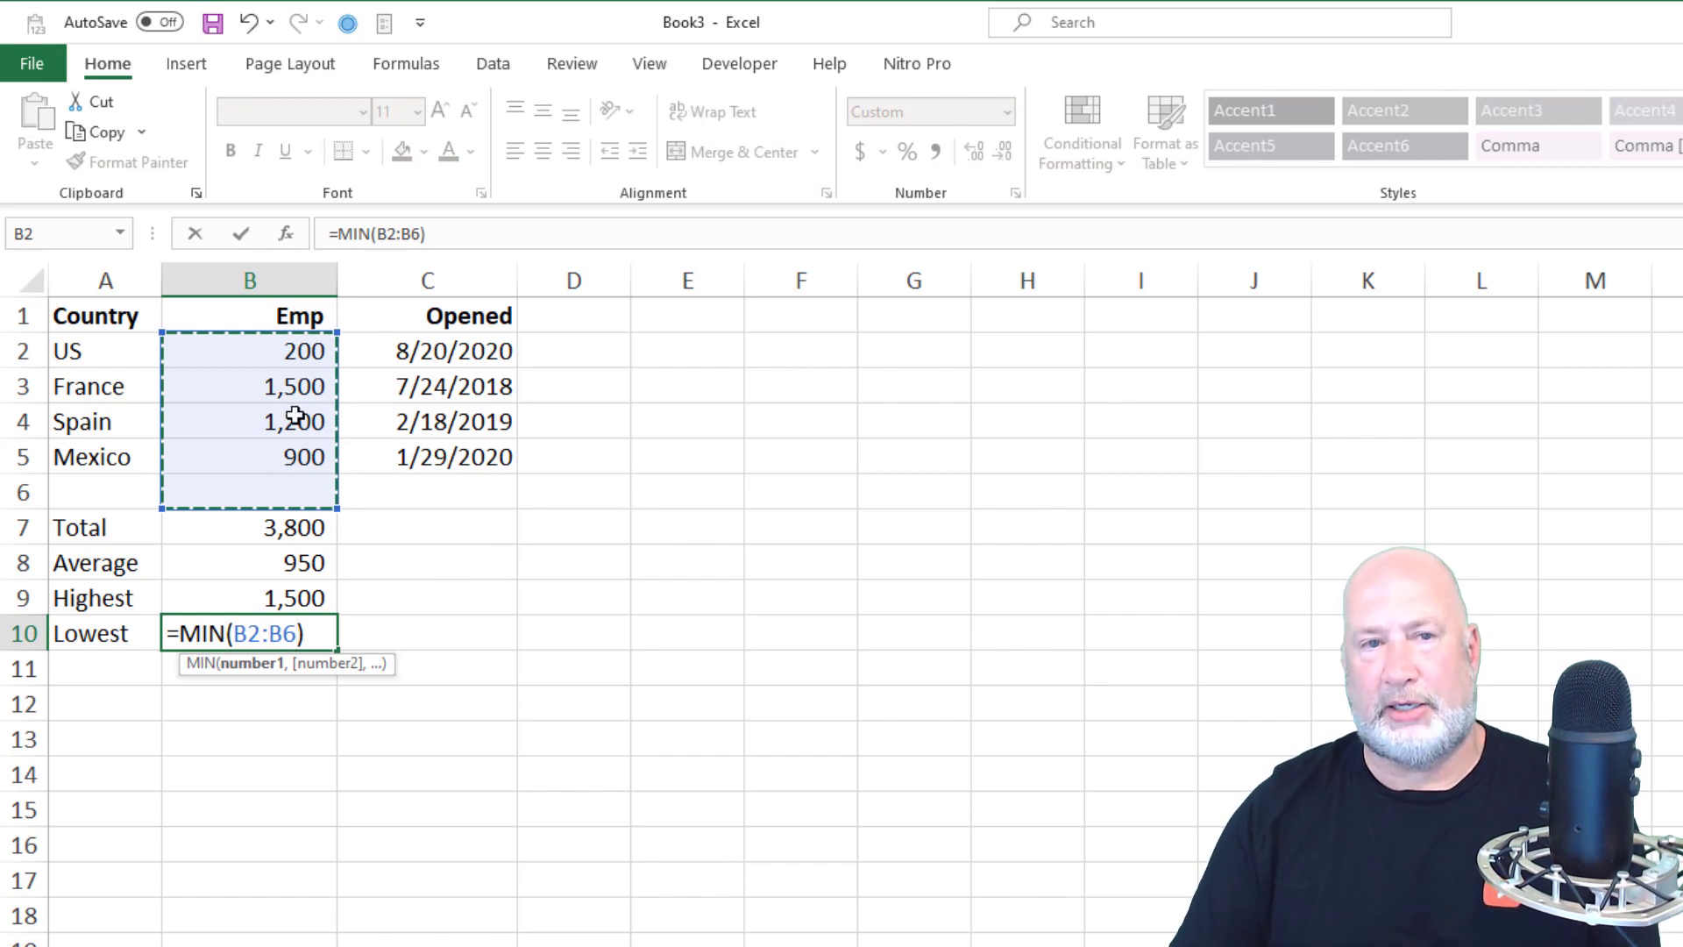
left_click(242, 235)
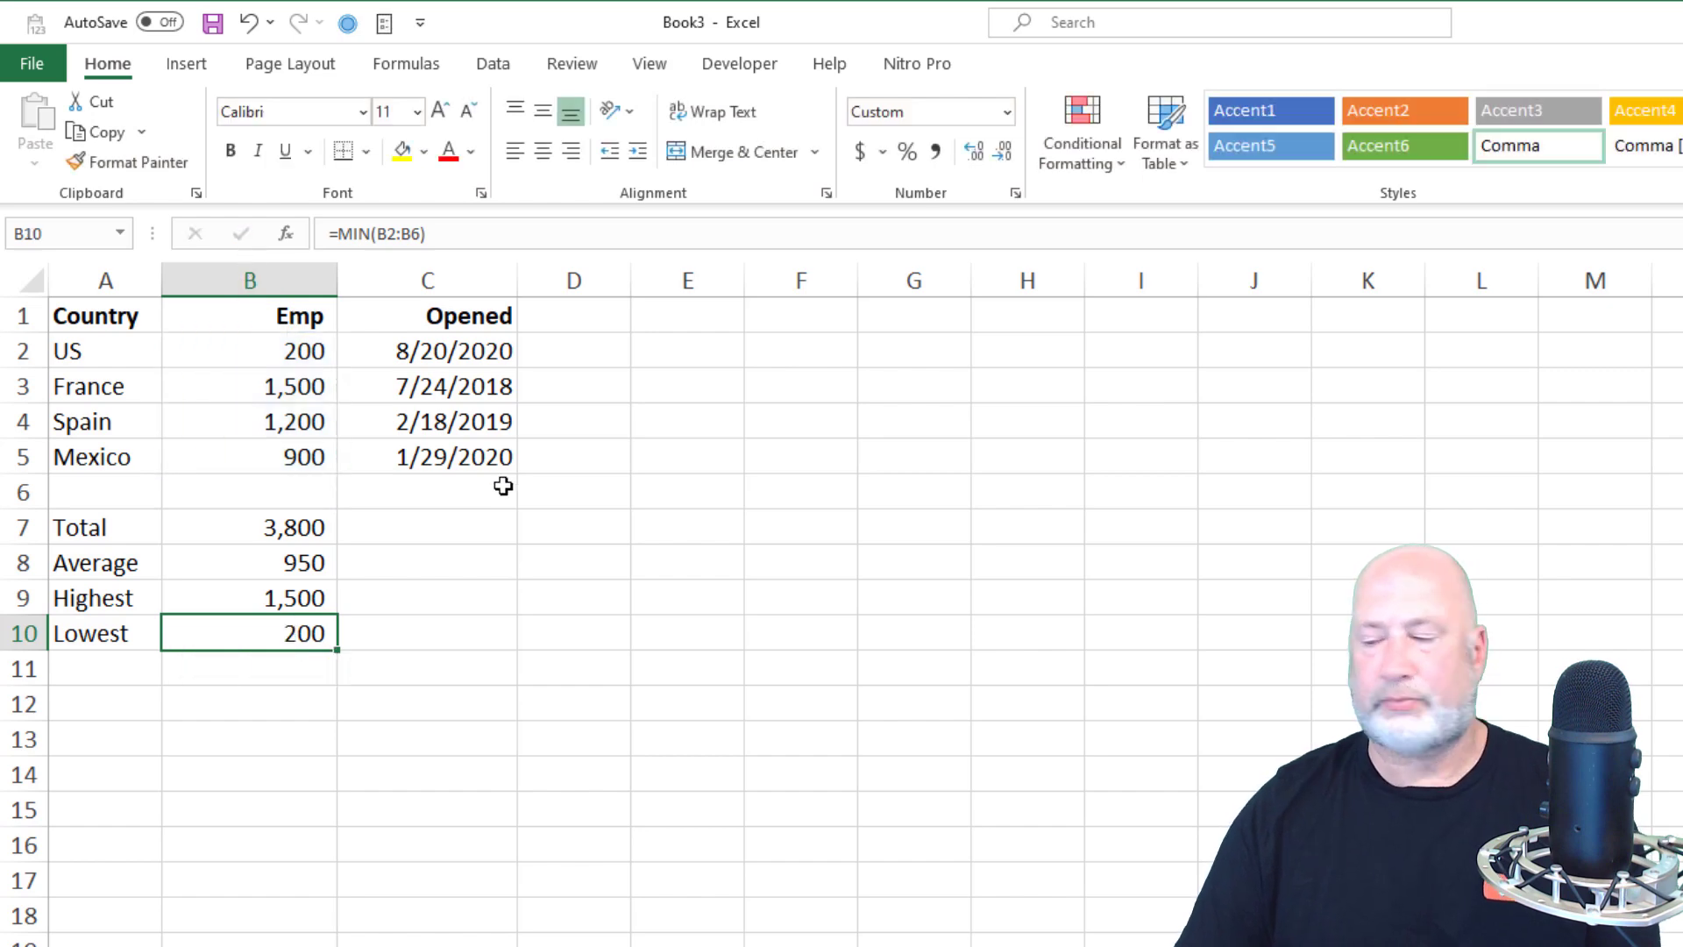